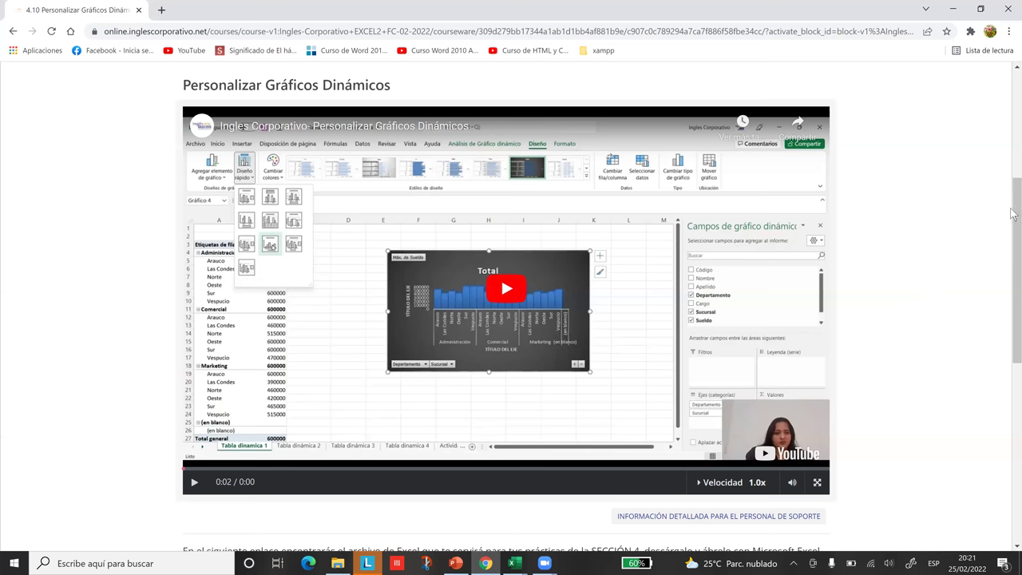
Play the "Personalizar Gráficos Dinámicos" lesson video in full screen
scroll(1013, 204, "up", 2)
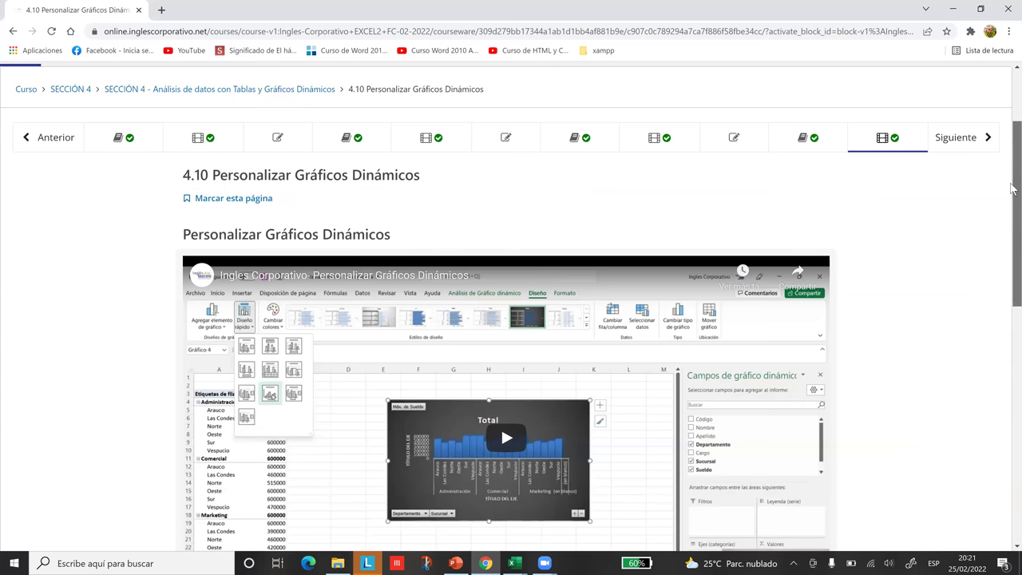
scroll(1012, 188, "down", 1)
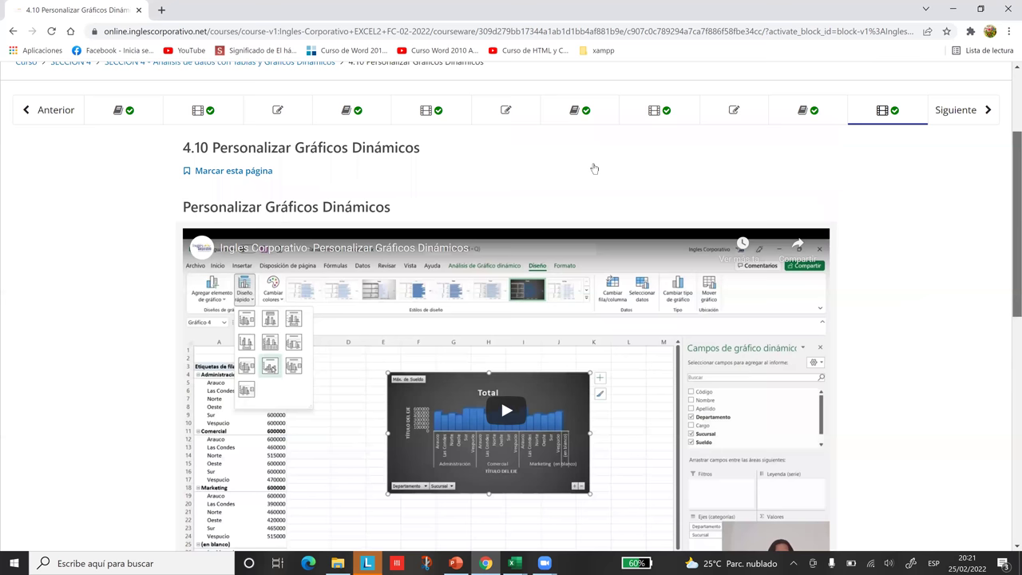
scroll(1013, 246, "down", 1)
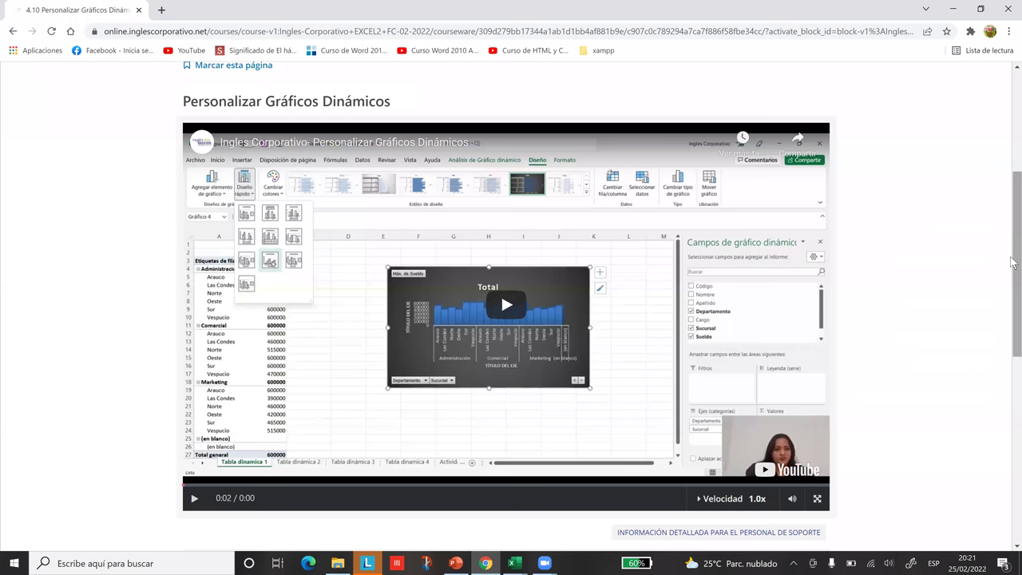
scroll(1012, 266, "down", 1)
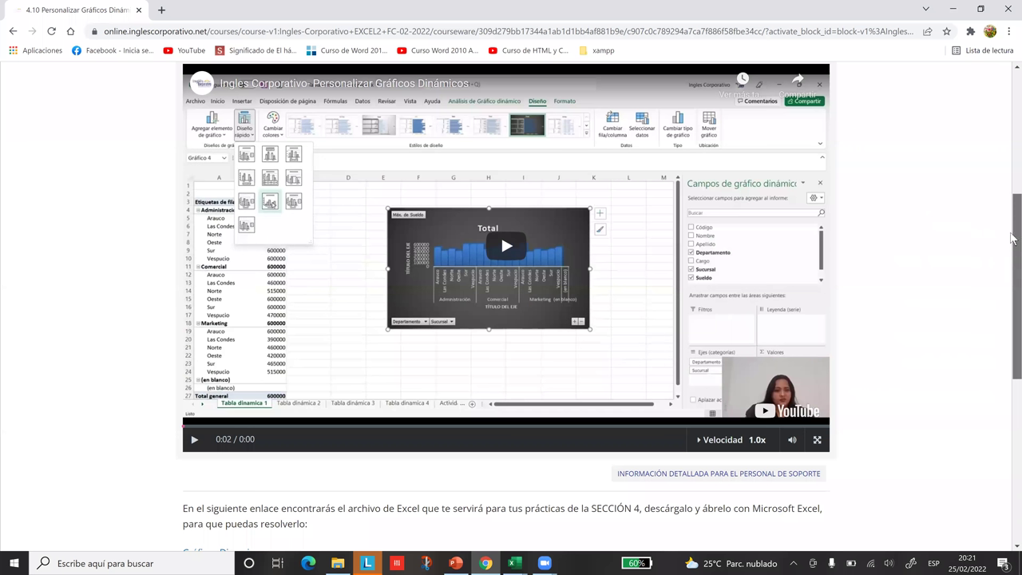
scroll(1013, 237, "up", 1)
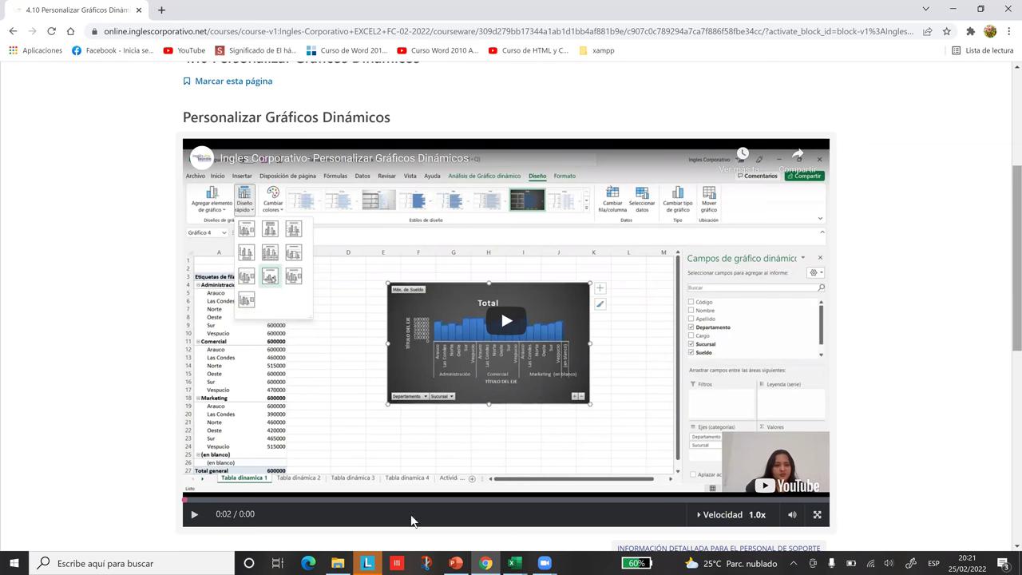
left_click(817, 516)
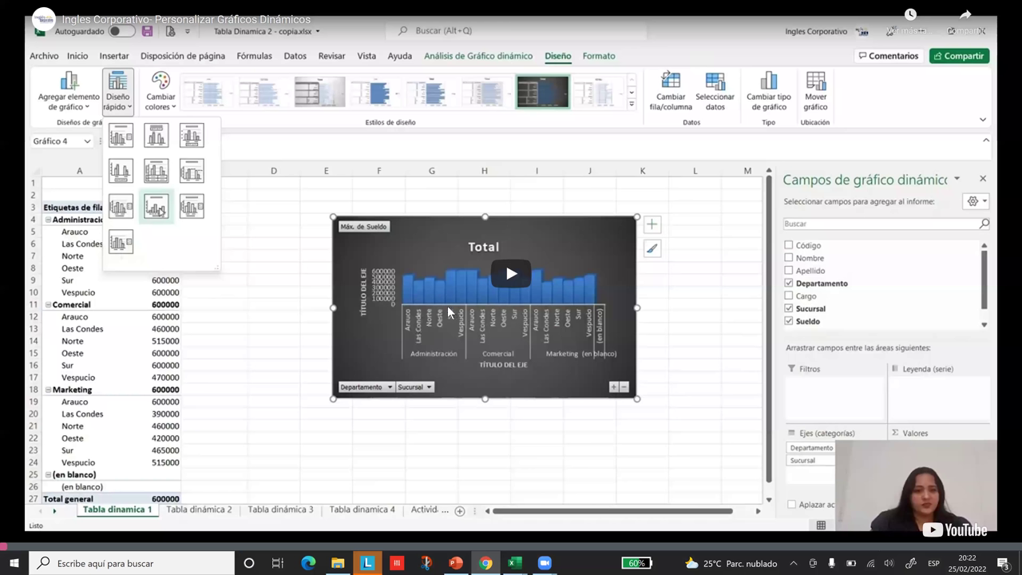
left_click(402, 90)
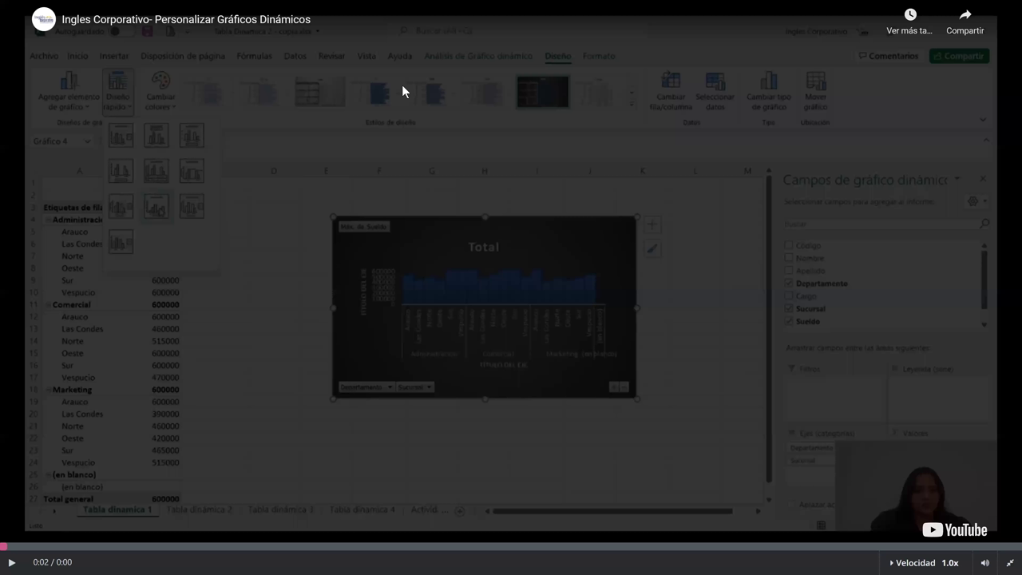
left_click(229, 372)
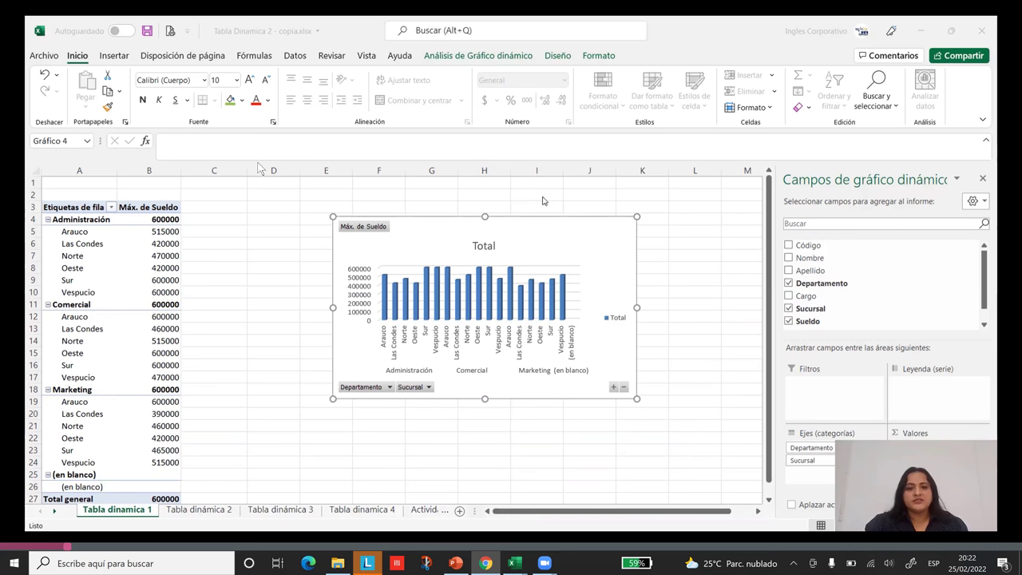
Examine the design and formatting tools available for the pivot chart of maximum salaries
left_click(518, 231)
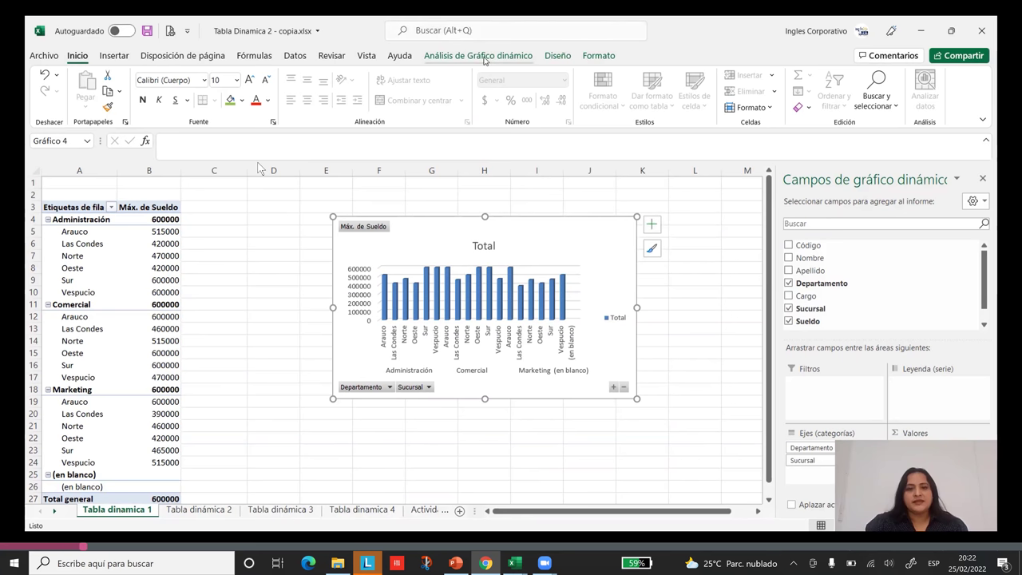
left_click(554, 57)
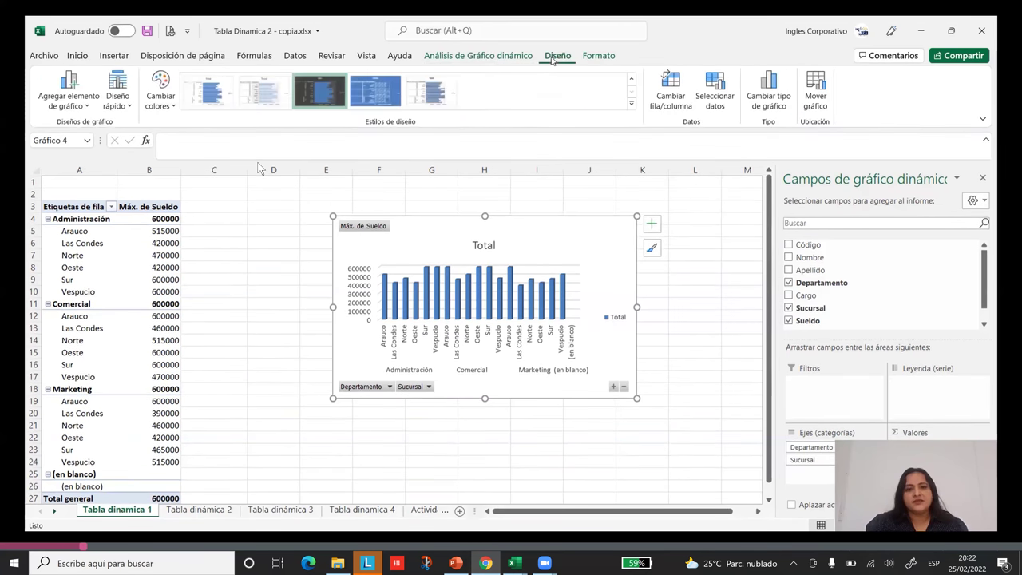
left_click(598, 56)
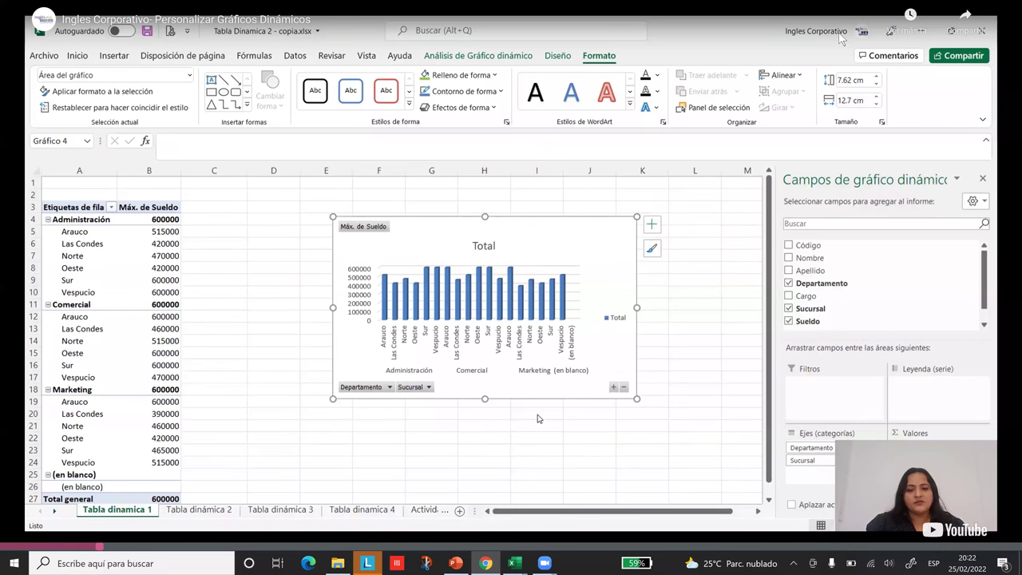
Insert slicers for Departamento and Sucursal from the pivot chart and place the Departamento slicer between the pivot table and the chart
left_click(472, 55)
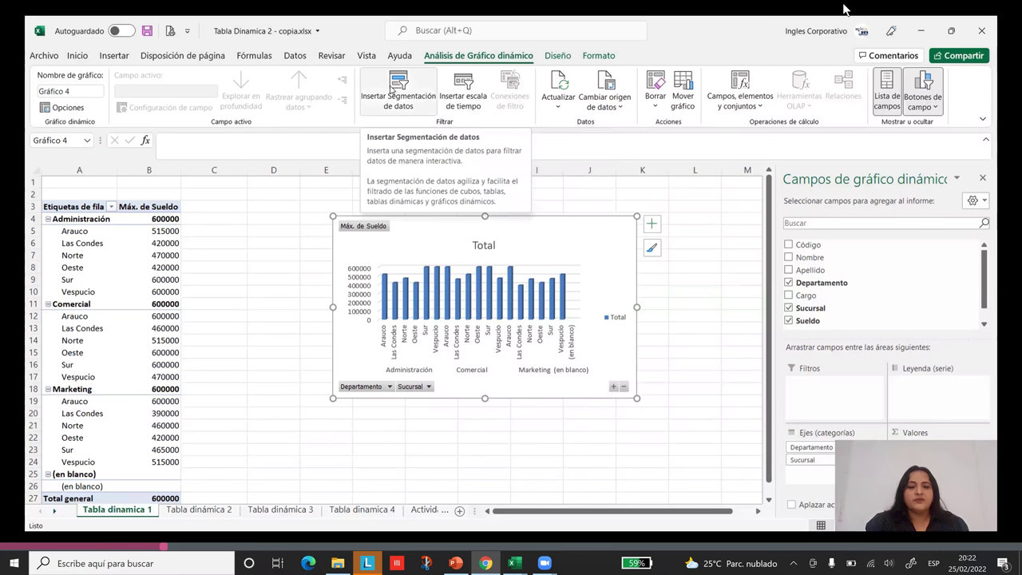
left_click(395, 84)
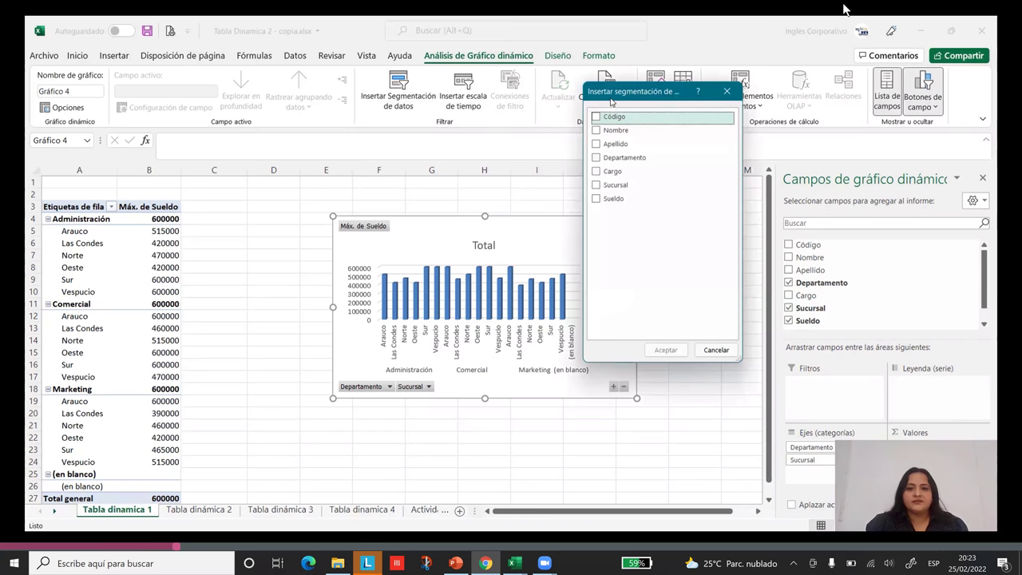
left_click_drag(611, 101, 714, 103)
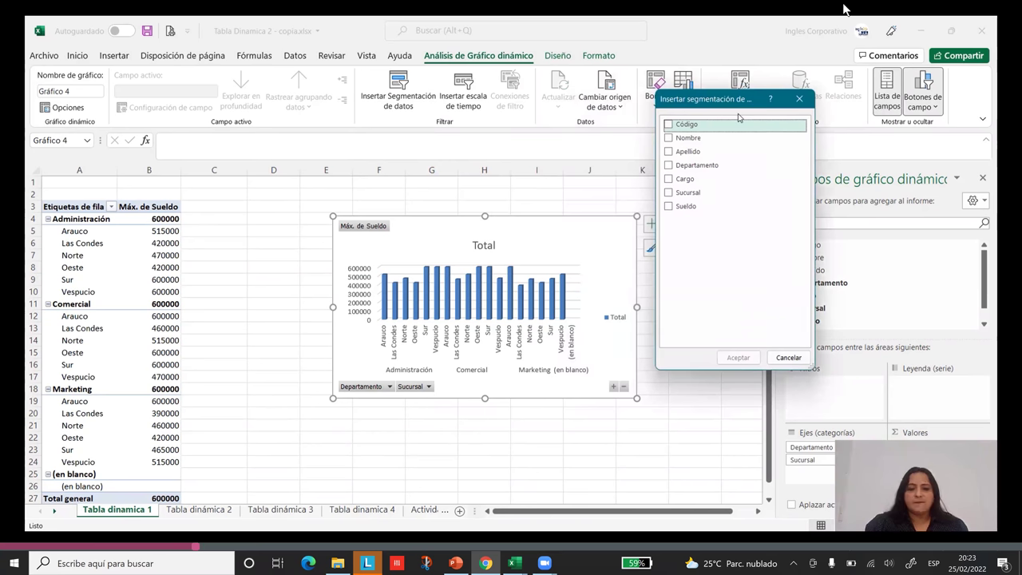
left_click(669, 166)
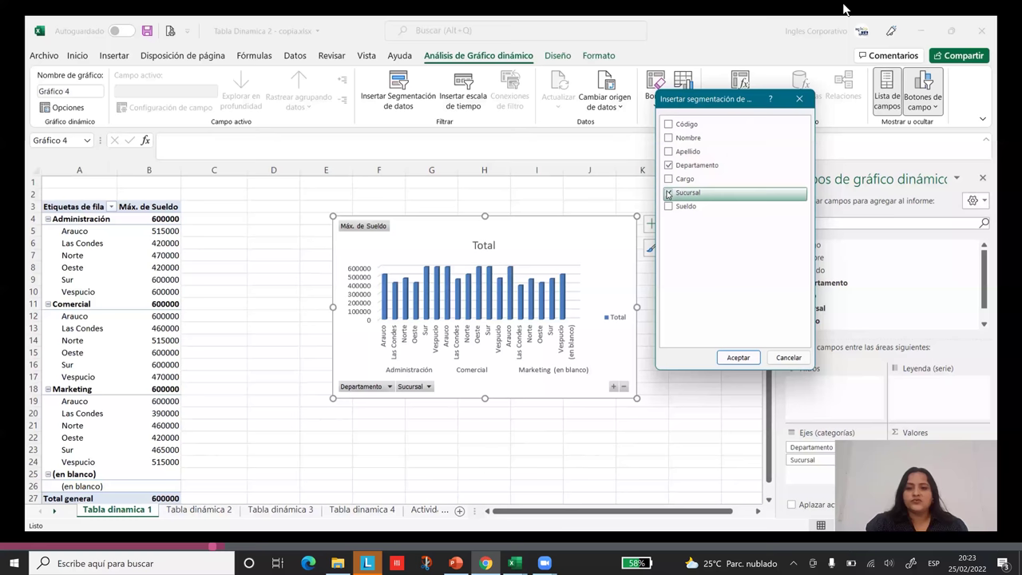
left_click(669, 194)
key("Return")
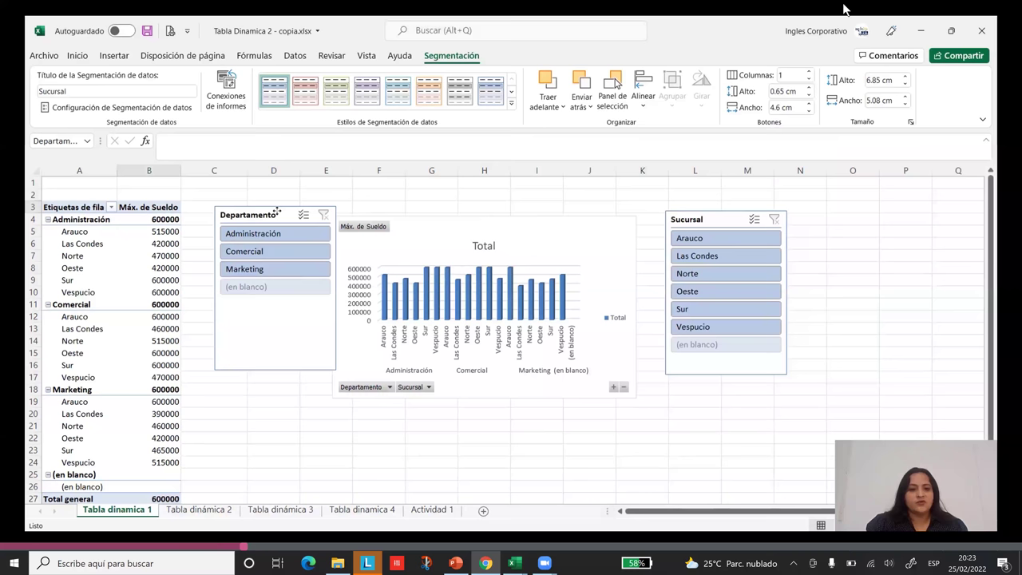
left_click_drag(277, 212, 262, 209)
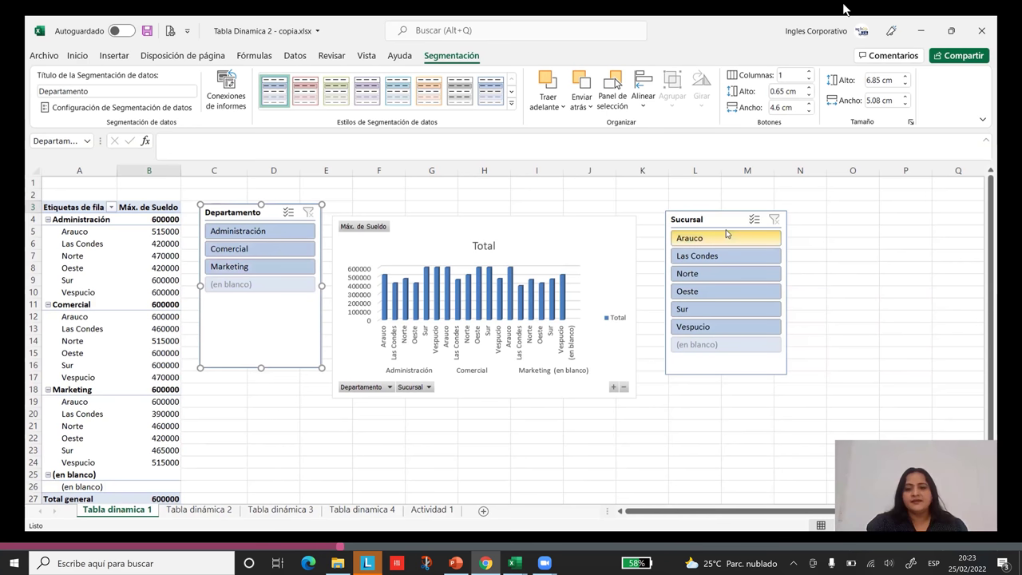
Remove the Sucursal and Departamento slicers from the sheet
right_click(727, 264)
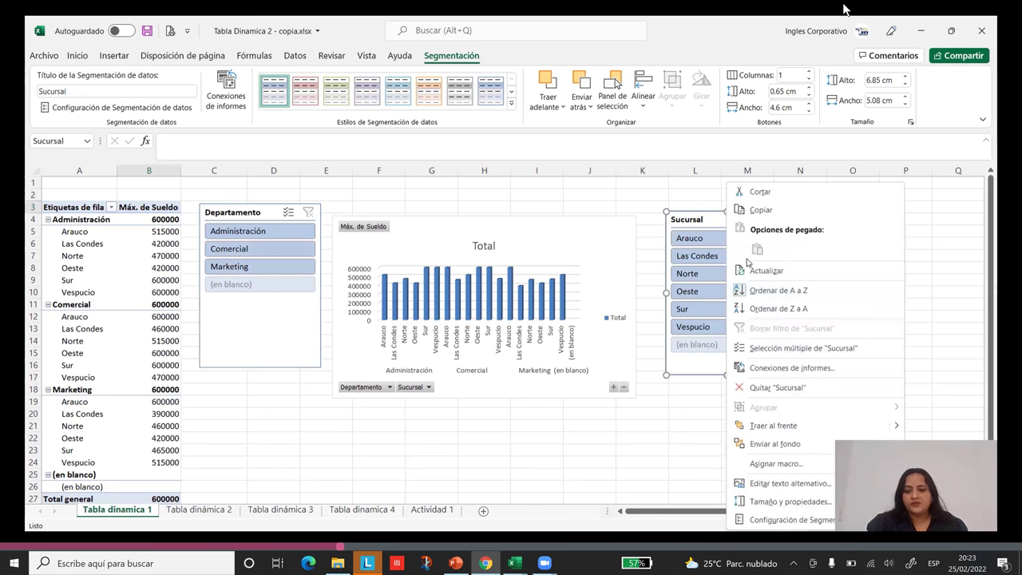
left_click(779, 389)
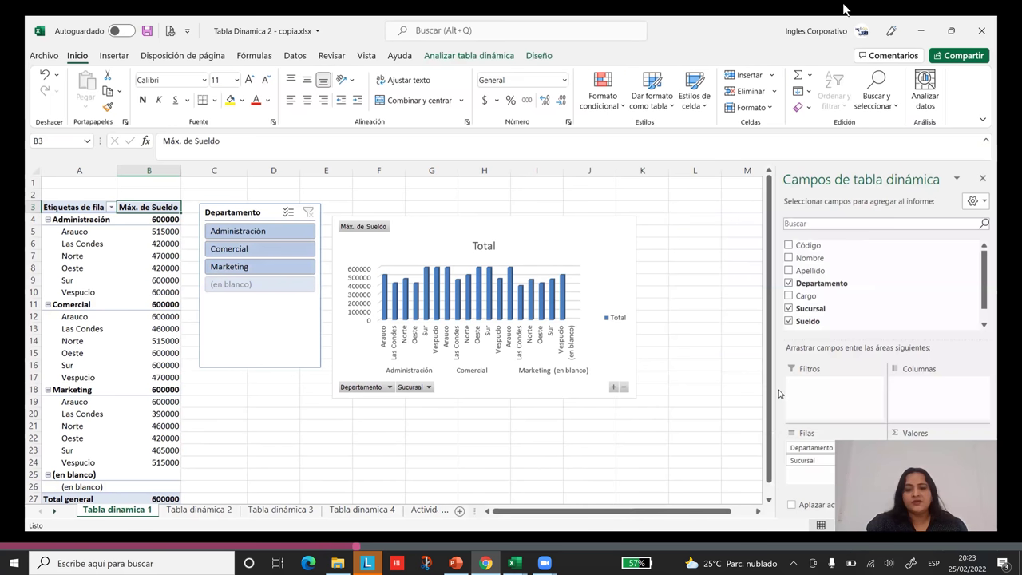
right_click(254, 209)
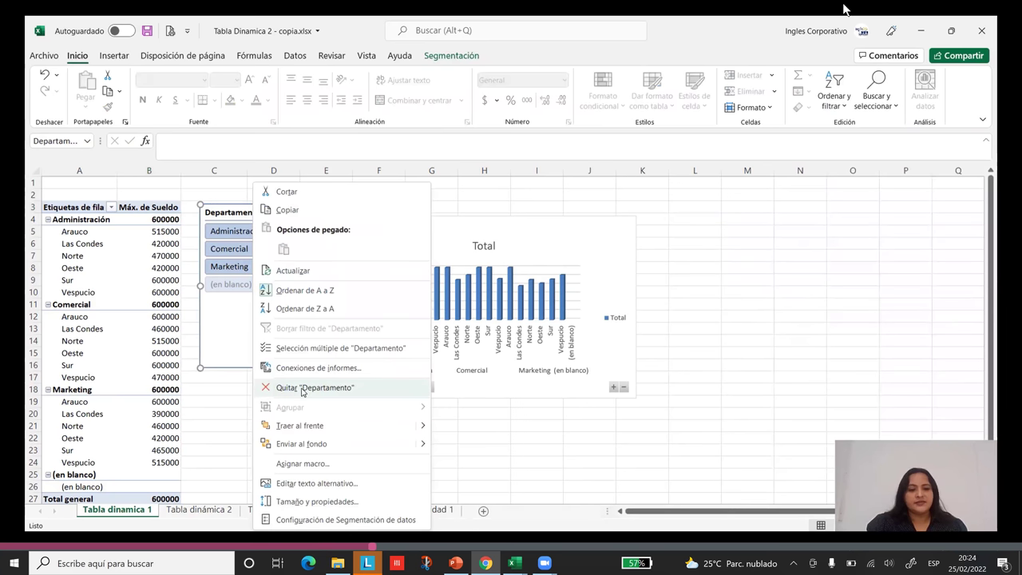
left_click(302, 389)
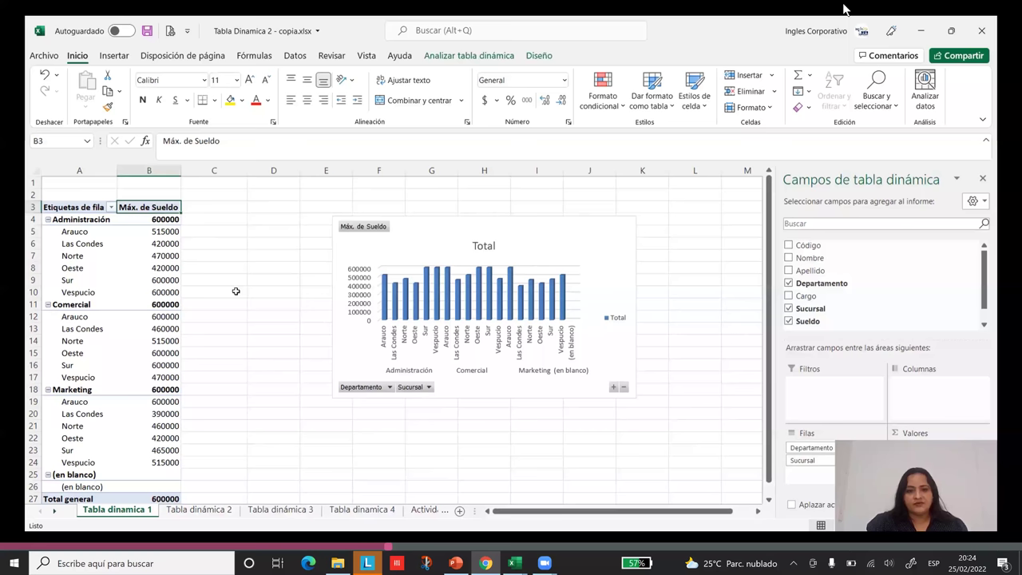
View the destination options for moving the pivot chart to another sheet, and cancel without moving it
left_click(479, 239)
left_click(683, 90)
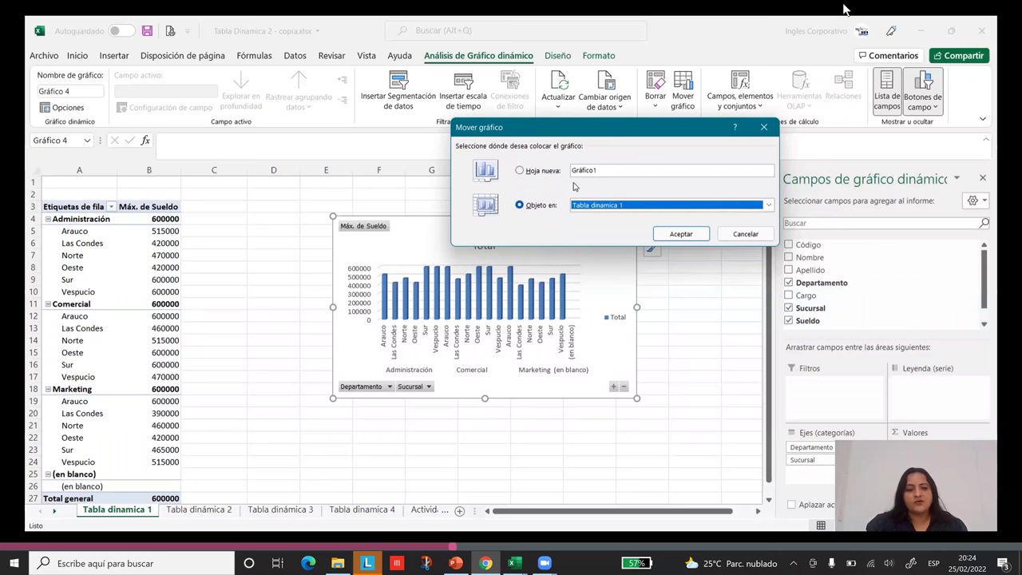
left_click(738, 238)
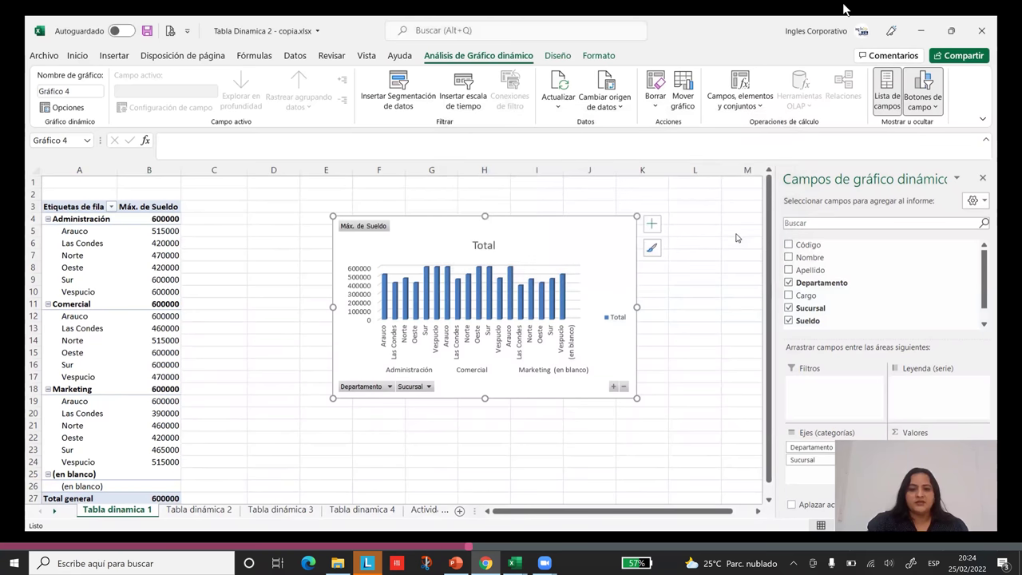
Try several chart styles on the pivot chart and apply the dark gradient style with bright blue columns and light gridlines
left_click(559, 57)
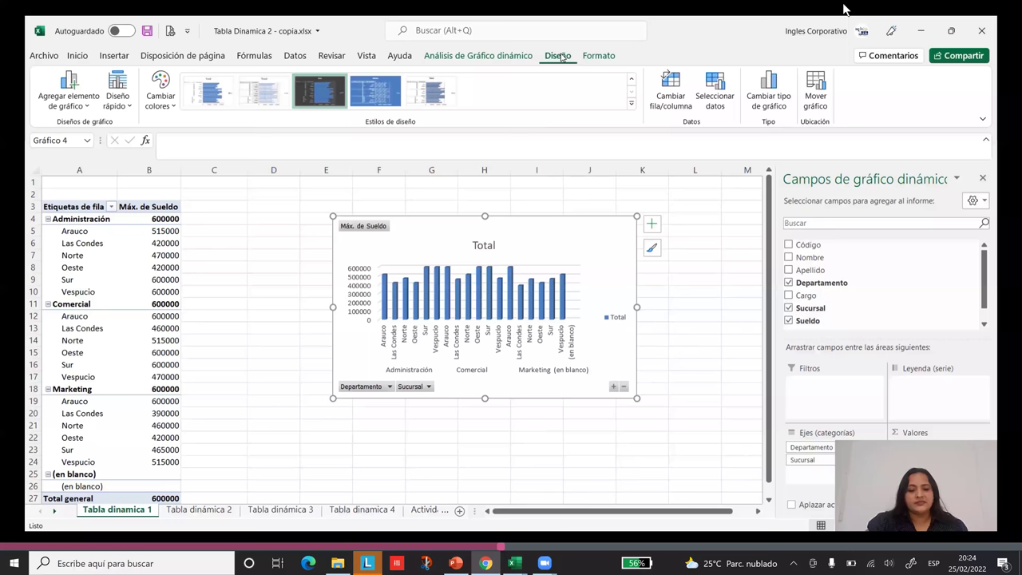
left_click(631, 103)
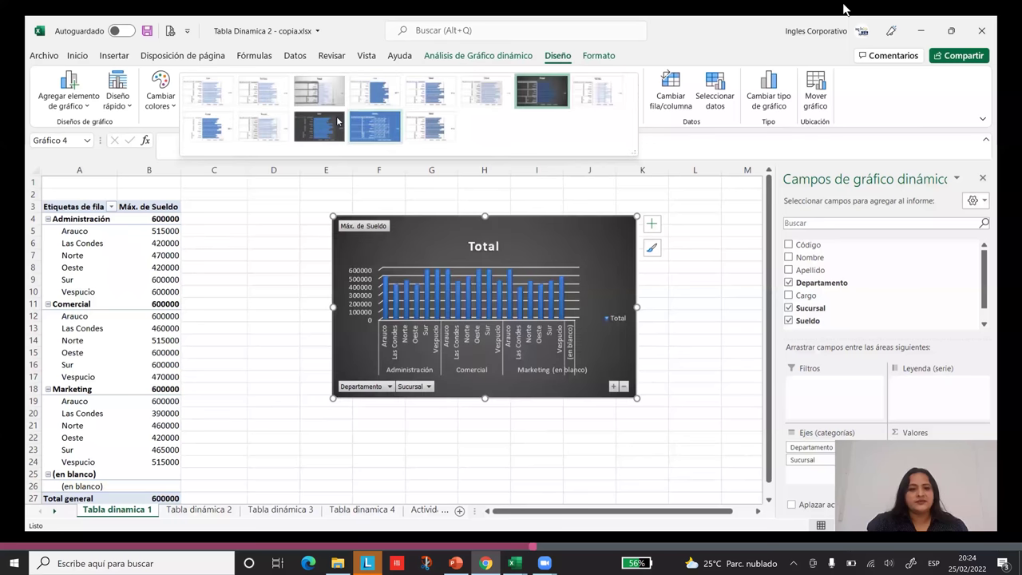
left_click(632, 114)
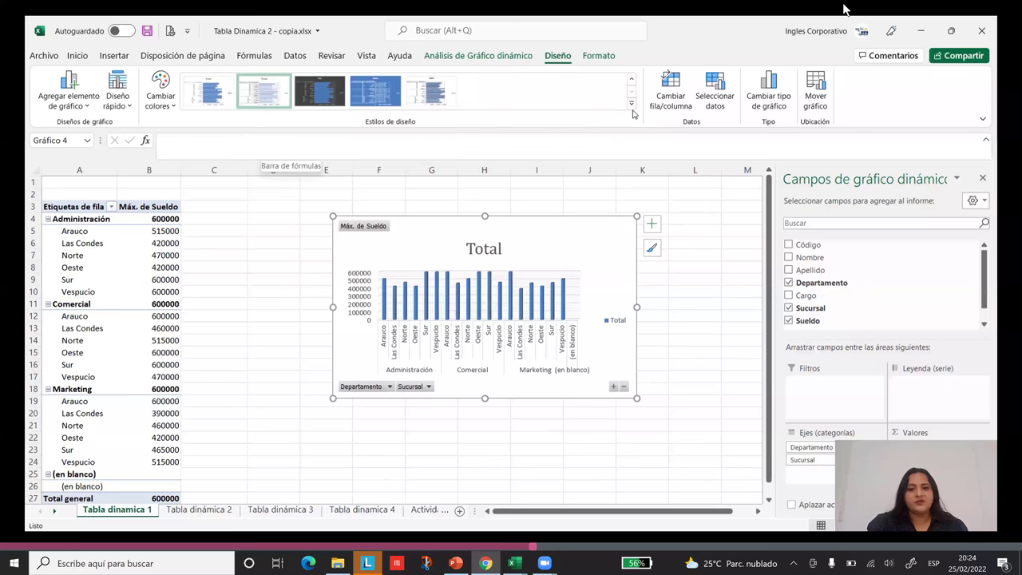
left_click(632, 104)
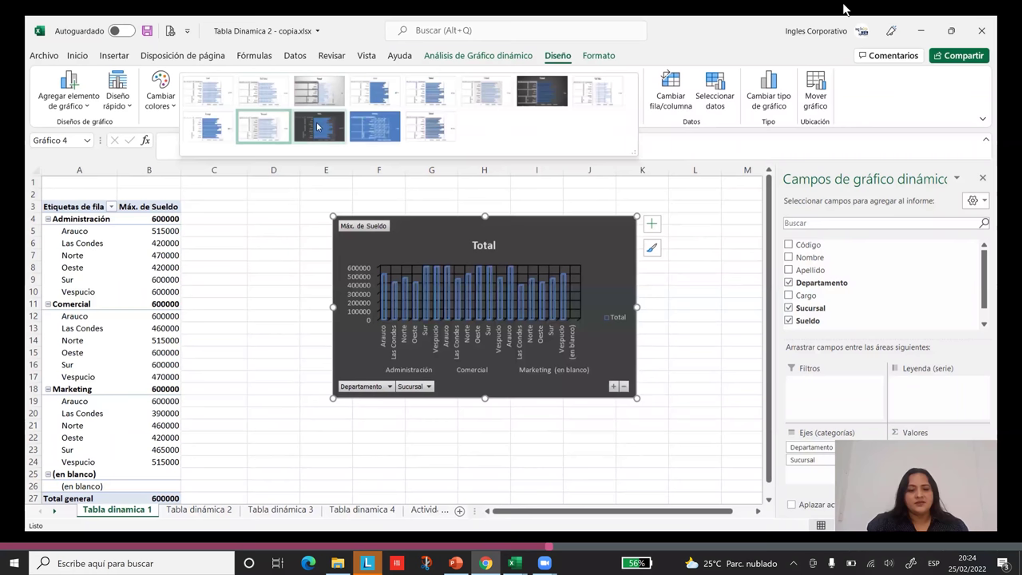
left_click(317, 126)
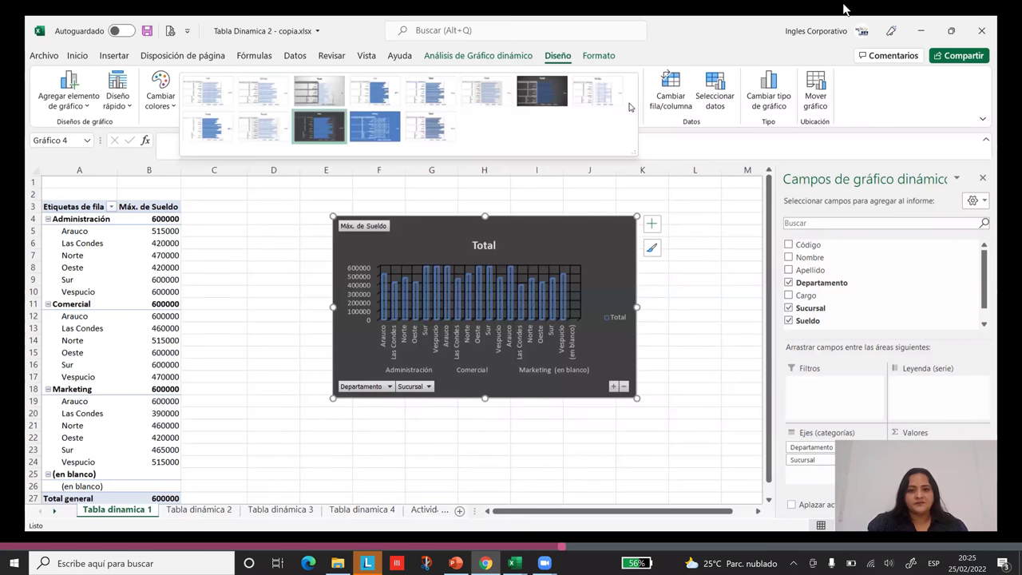
left_click(551, 93)
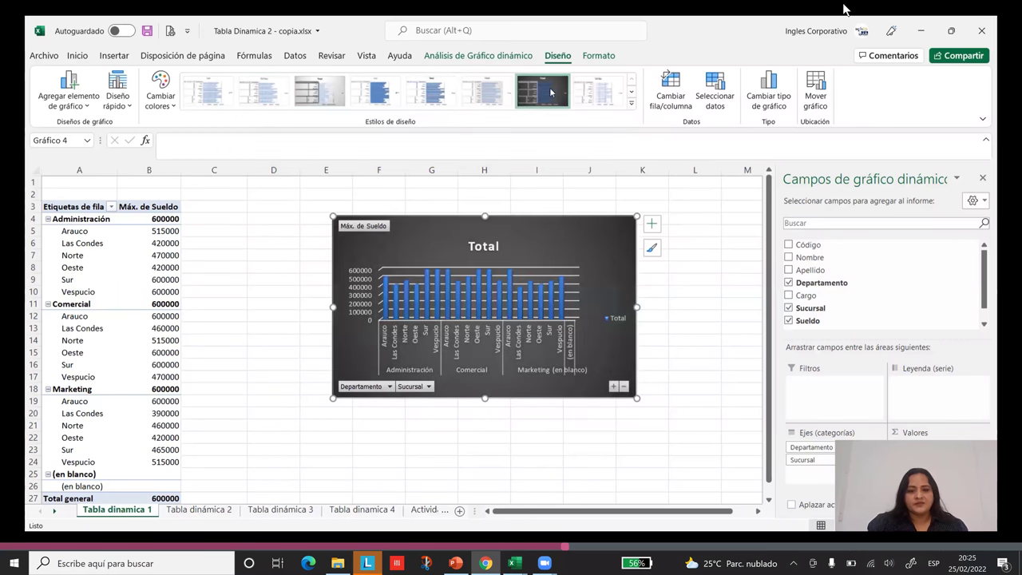
left_click(679, 340)
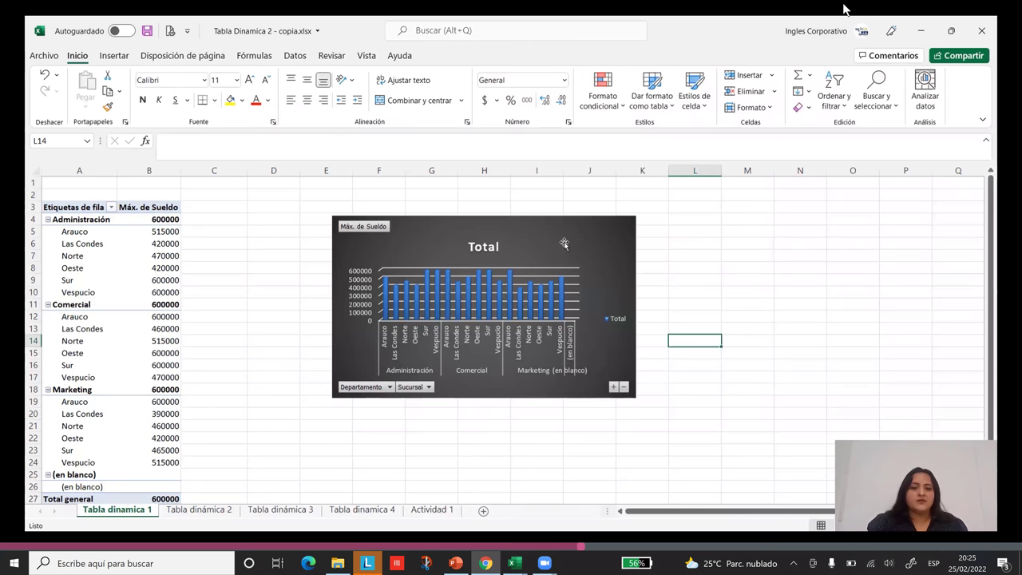
Apply the sixth quick layout, with a vertical axis title and no legend, to the pivot chart and review its chart elements
left_click(504, 265)
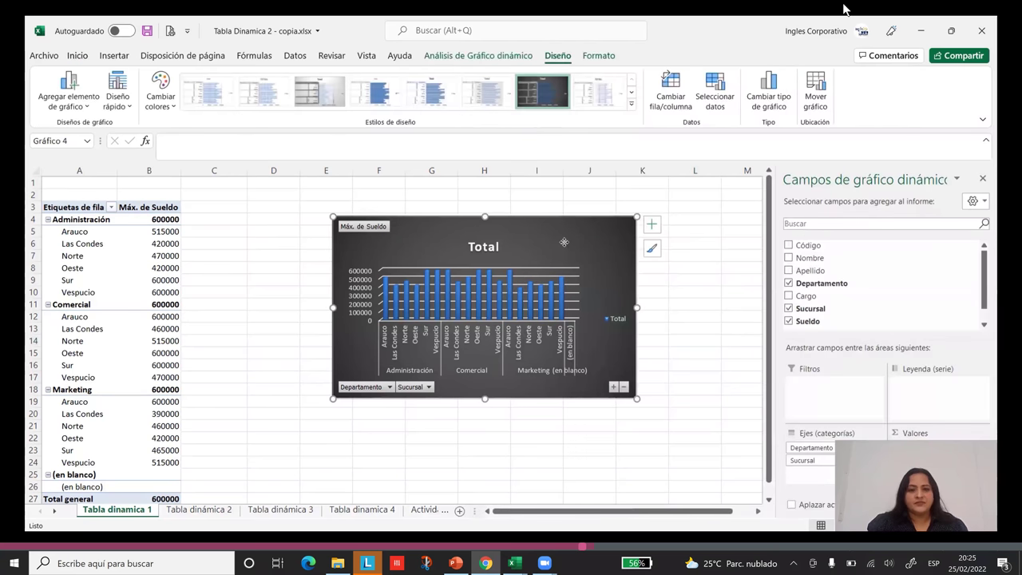
left_click(128, 108)
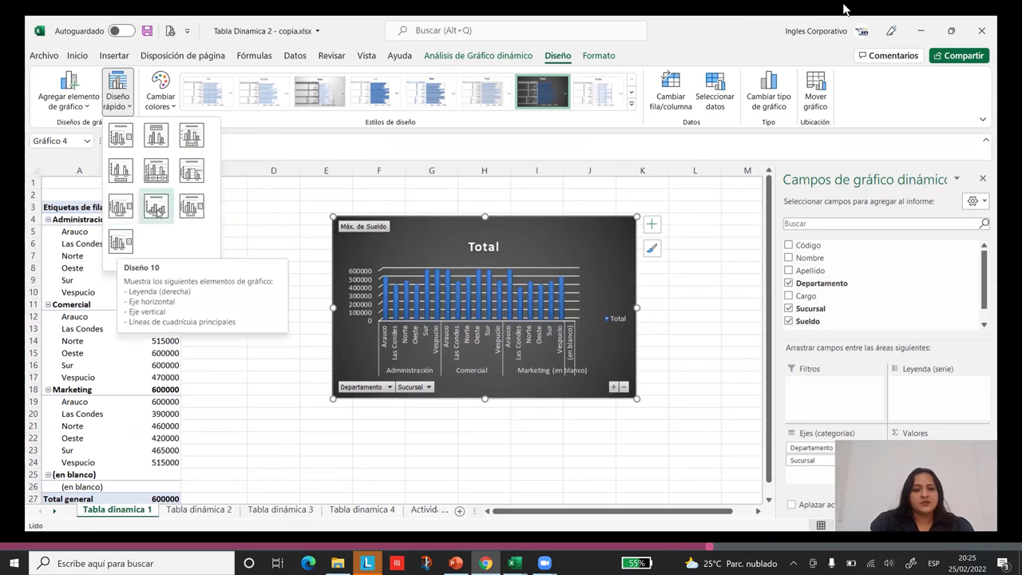
left_click(198, 174)
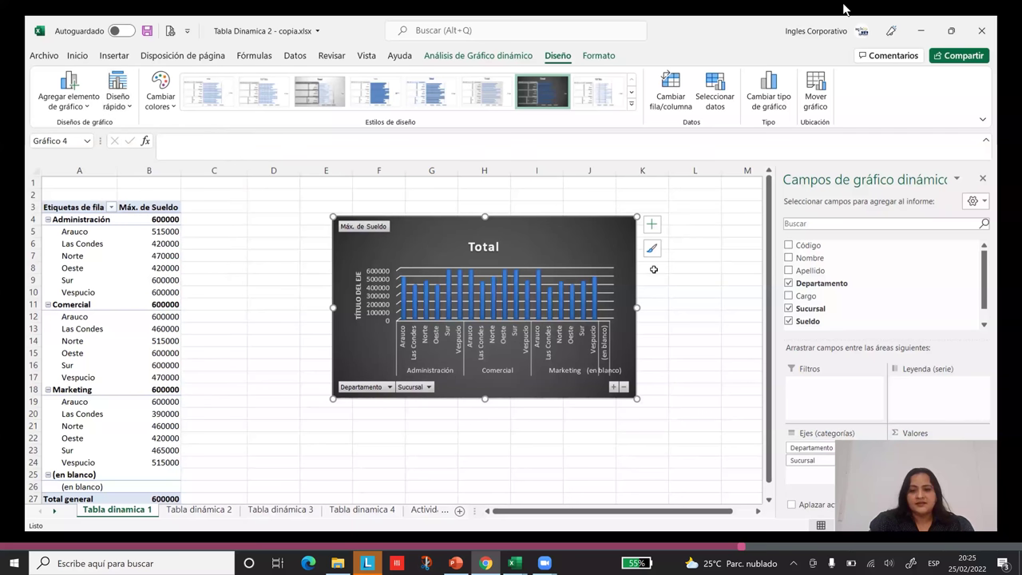
left_click(653, 226)
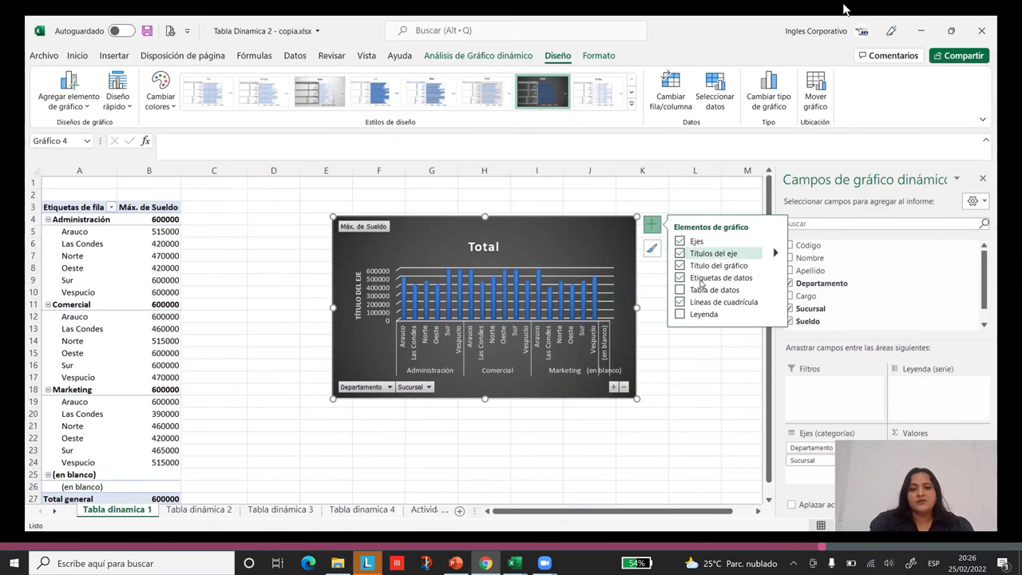
left_click(682, 370)
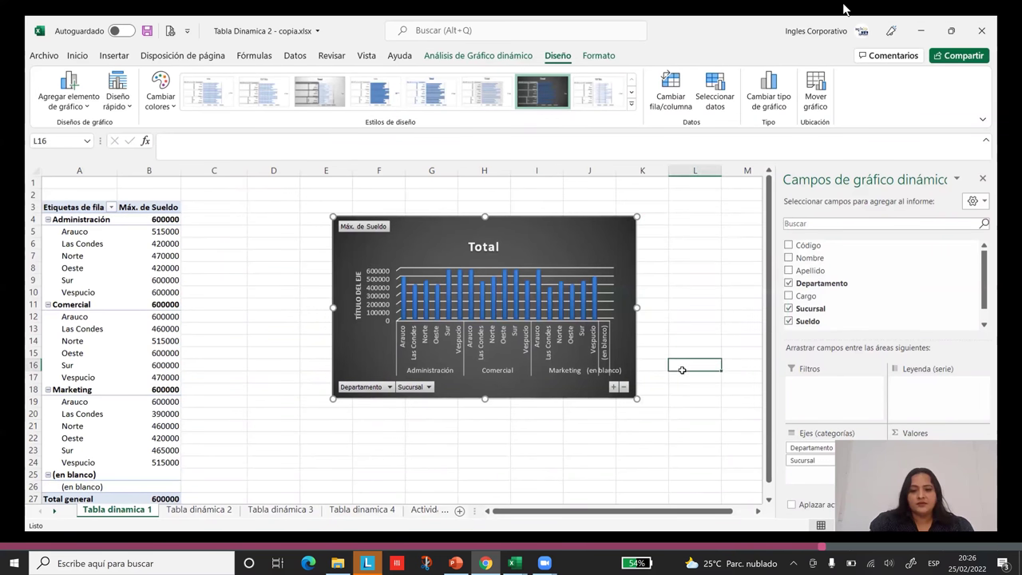
Apply the solid orange theme shape style to the pivot chart's background area
left_click_drag(496, 254, 493, 255)
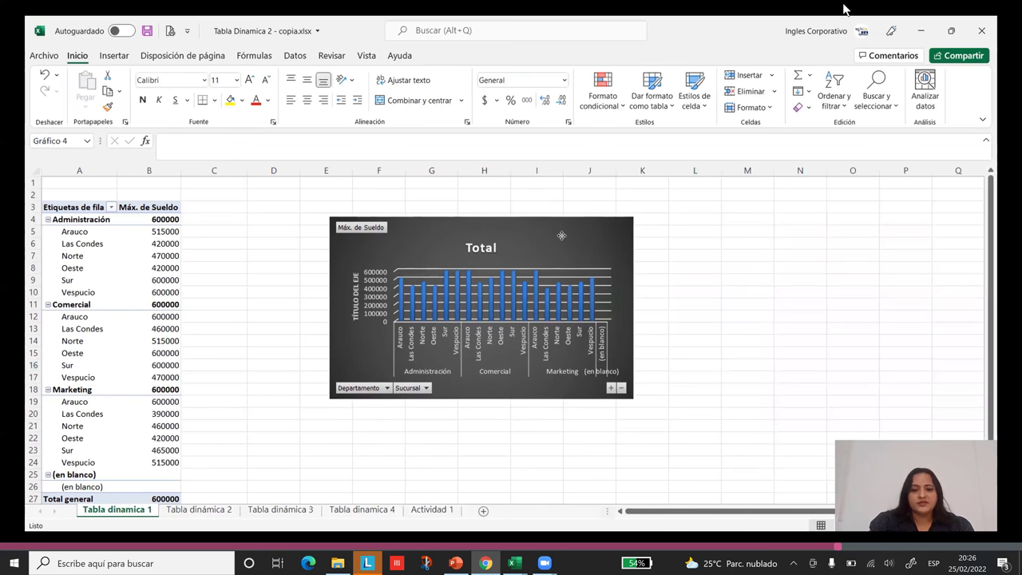
left_click(598, 56)
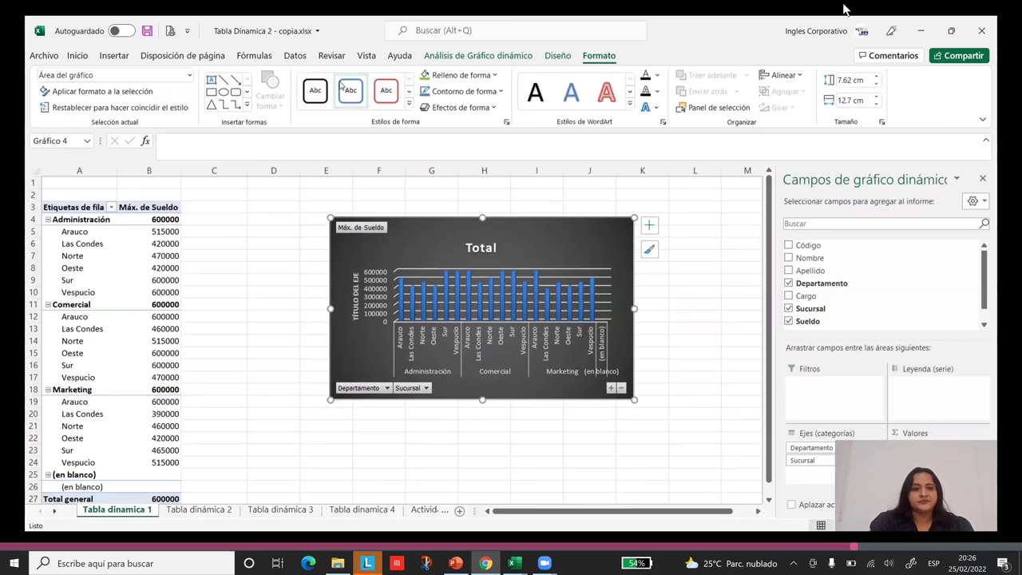
left_click(410, 105)
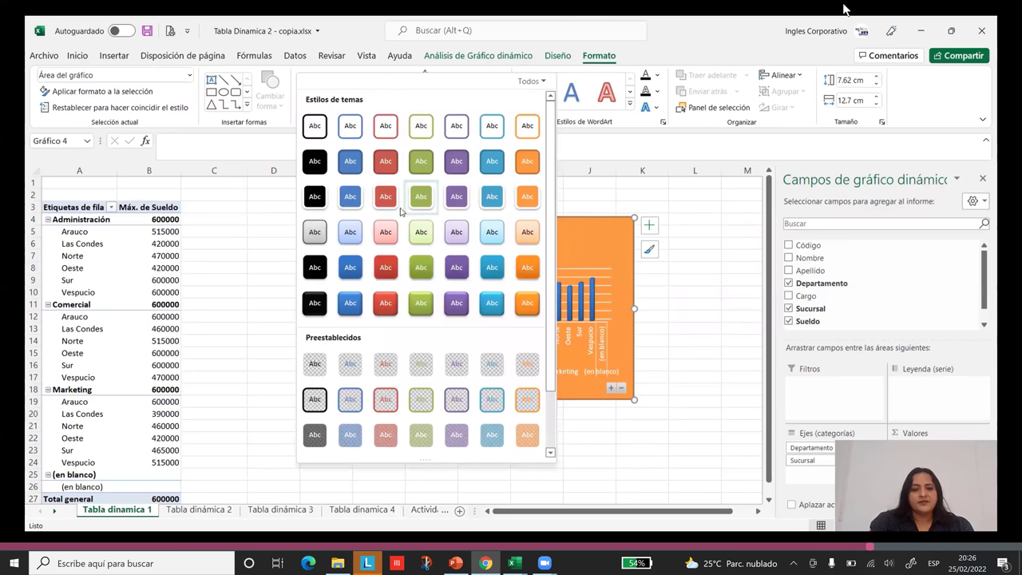
left_click(531, 168)
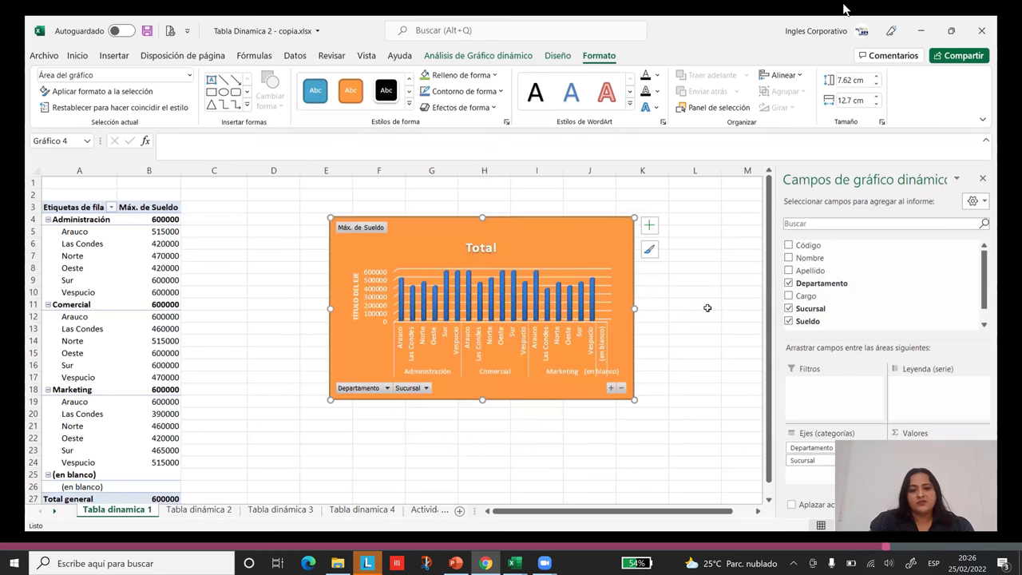
left_click(710, 302)
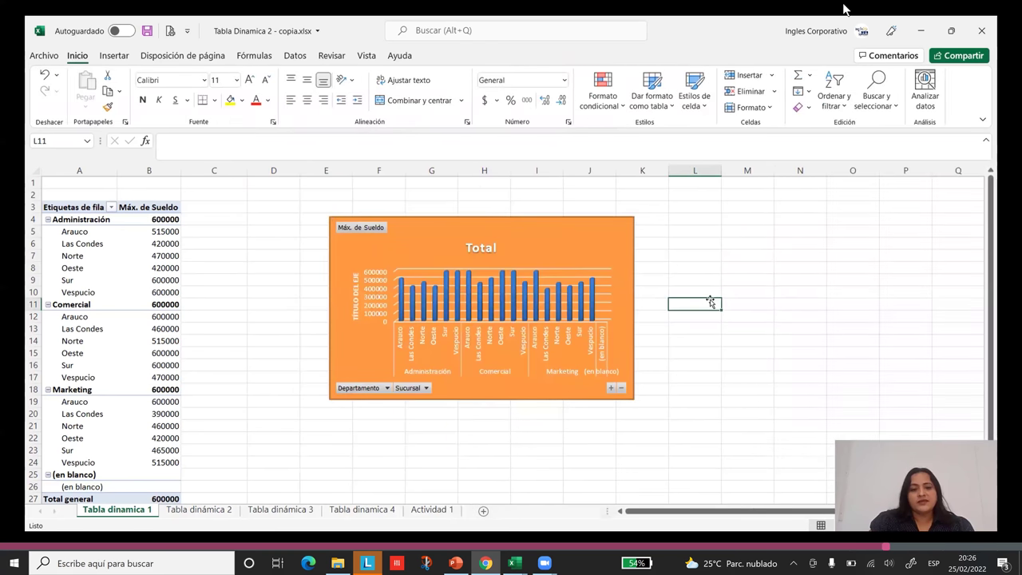
View the theme shape styles and the shape fill options, including picture, gradient and texture, for the pivot chart, and close them without a change
left_click(555, 241)
left_click(551, 112)
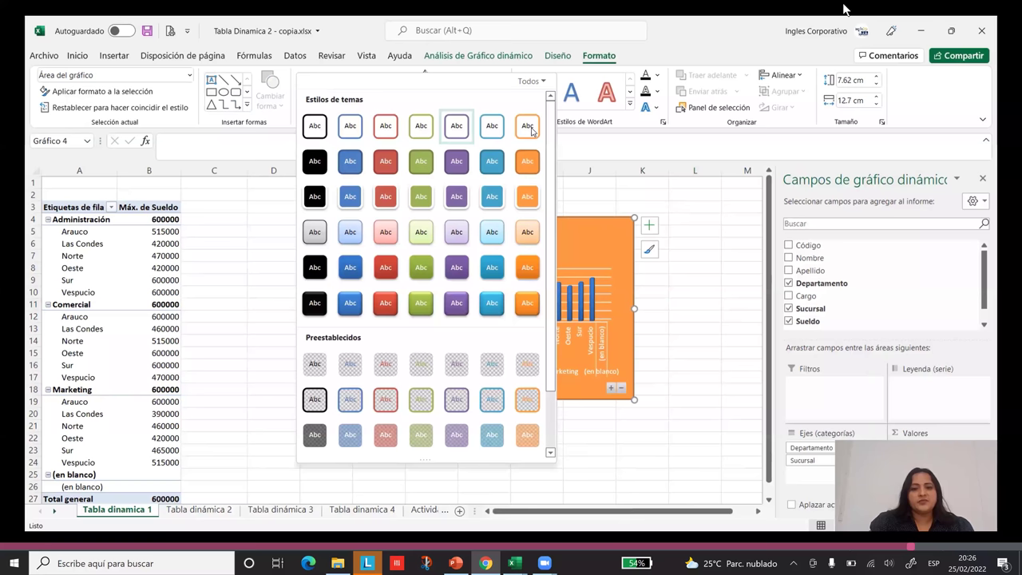
left_click(495, 75)
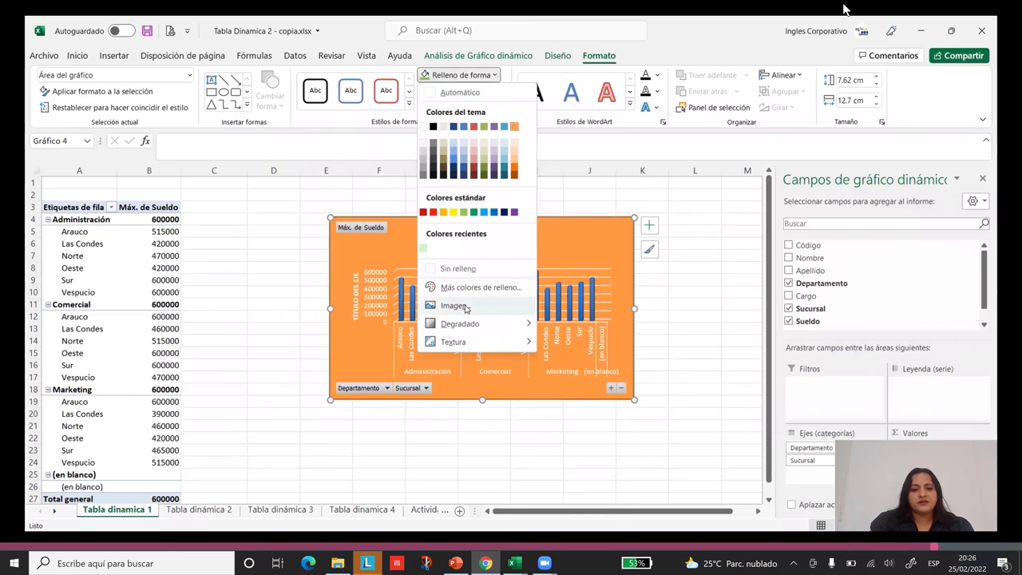
mouse_move(458, 346)
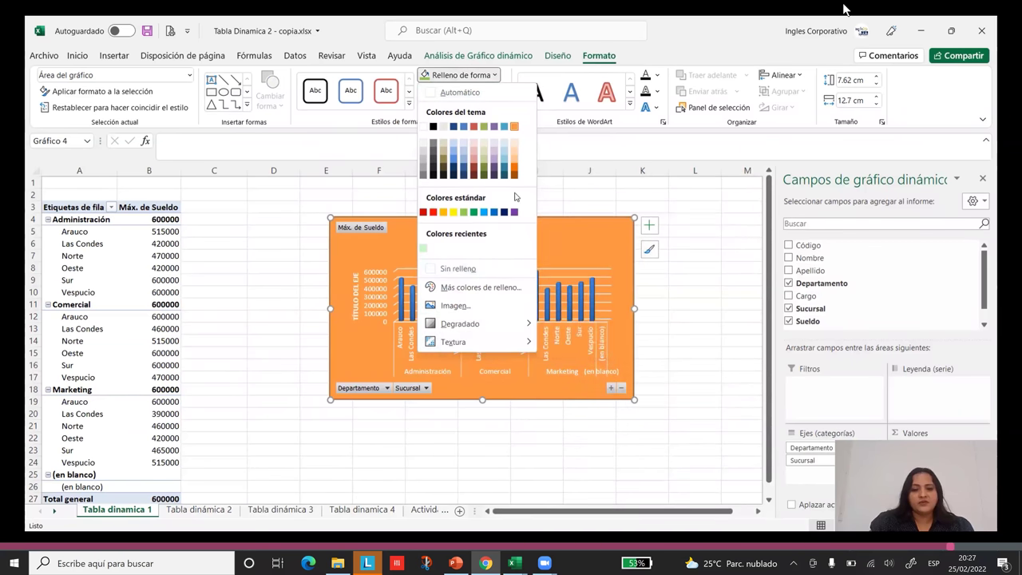
key("Escape")
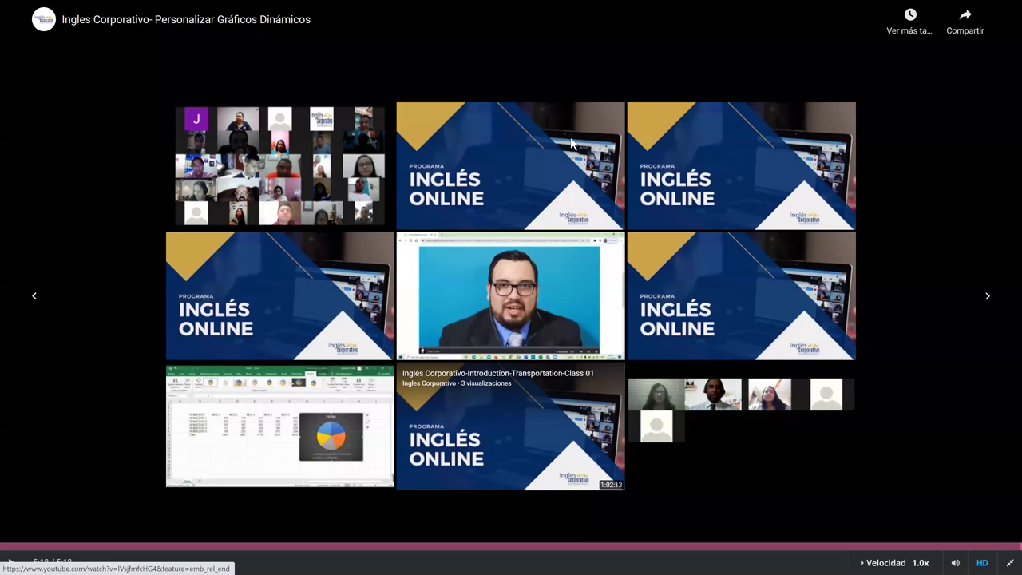
Leave the full-screen lesson video and switch to the Tabla Dinamica.xlsx workbook in Excel
key("Escape")
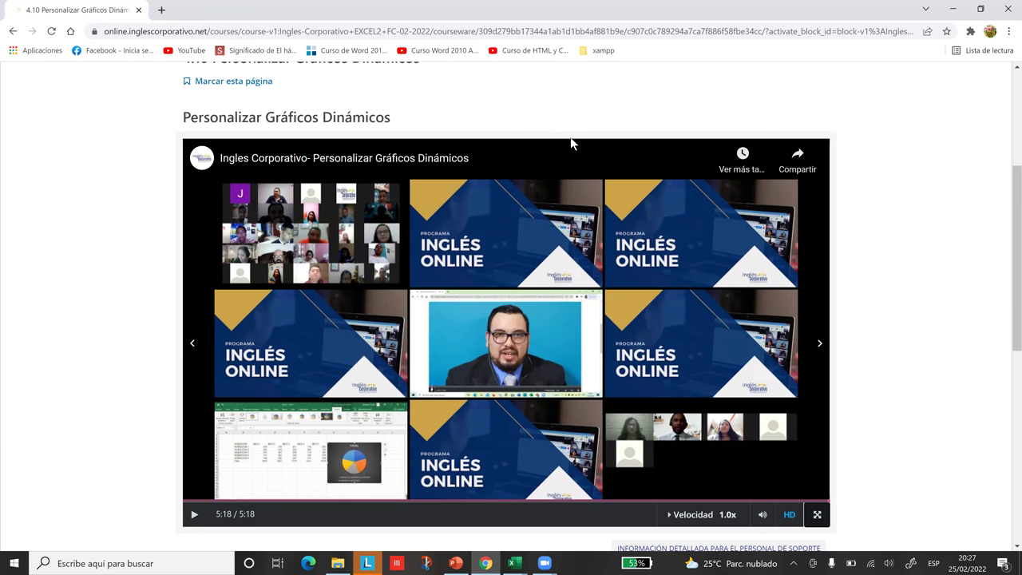
left_click(577, 567)
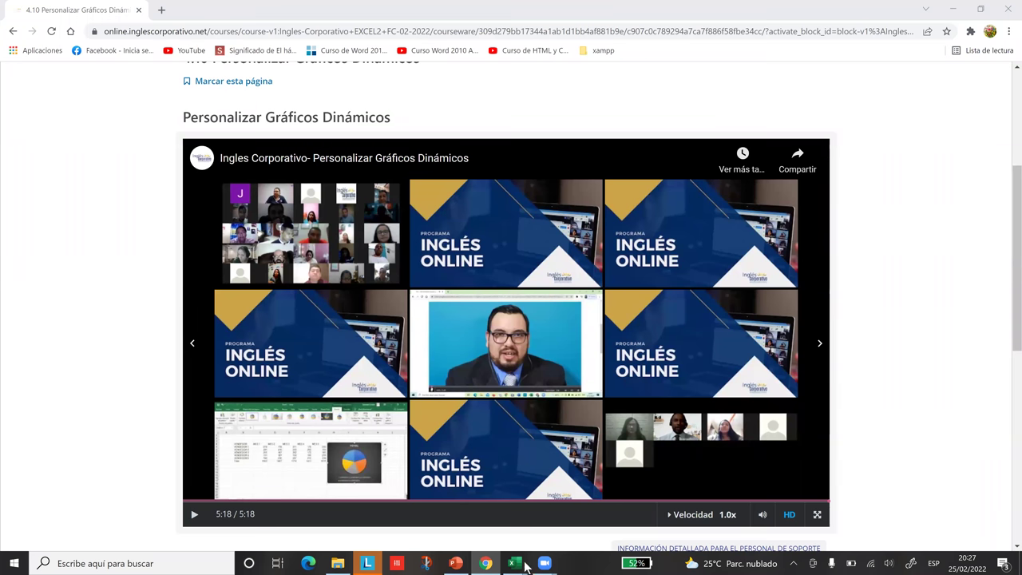
mouse_move(525, 565)
left_click(569, 524)
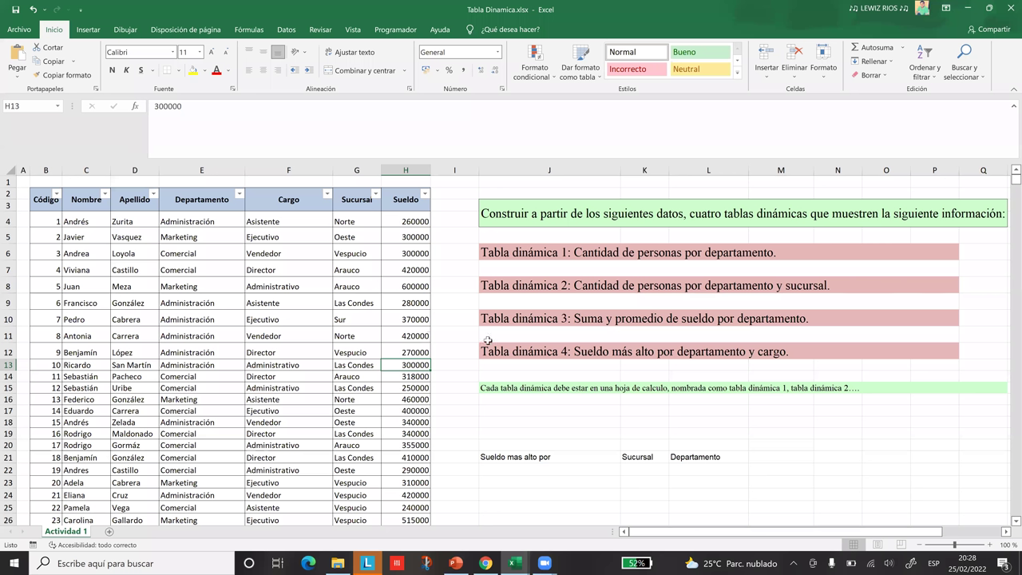
Unmerge the data table's header cells and move the headers from row 2 into row 3, directly above the data
left_click(342, 321)
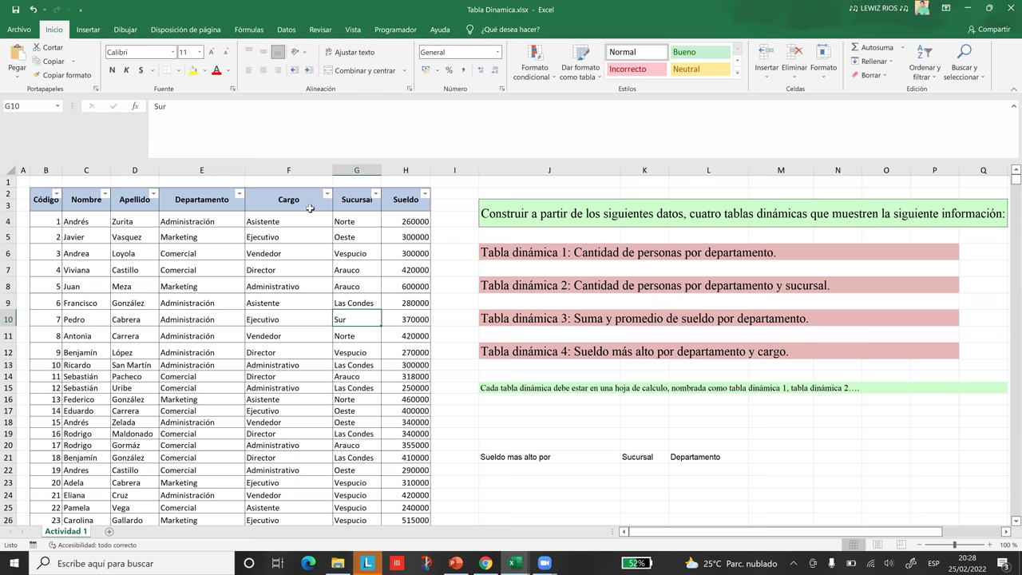
left_click(386, 201)
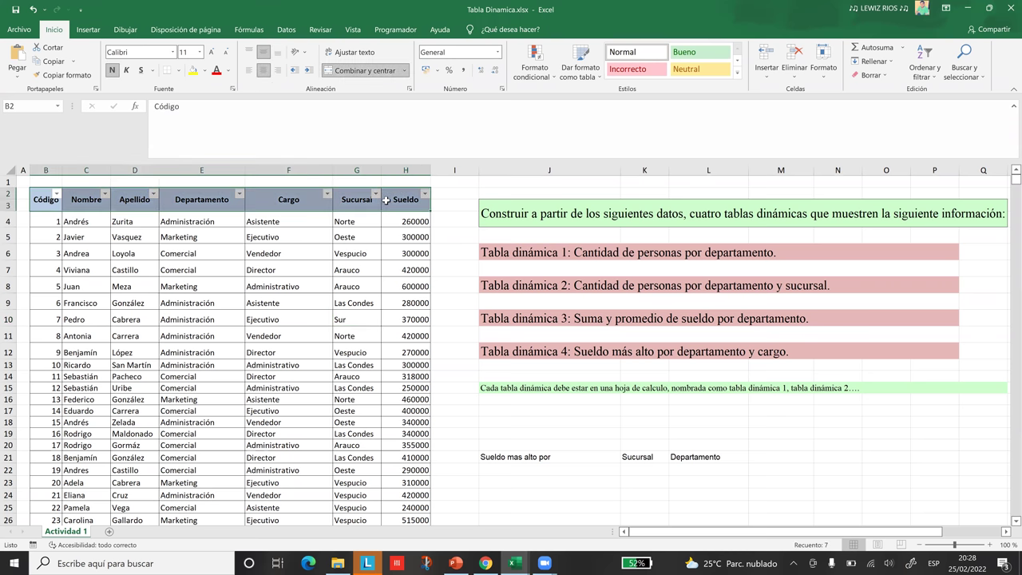
left_click(355, 71)
left_click_drag(40, 199, 403, 192)
key("ctrl+c")
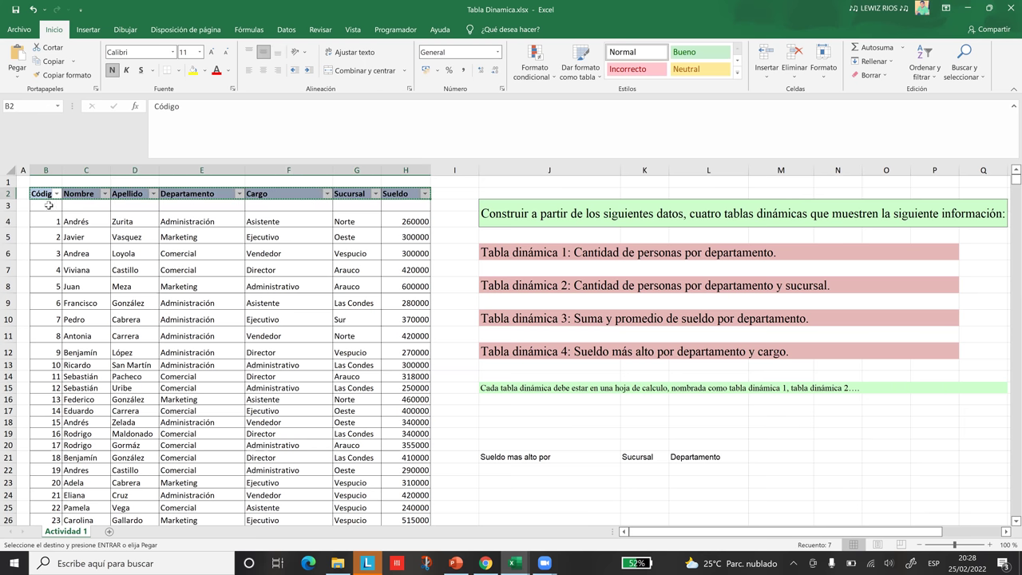
left_click(46, 205)
key("Return")
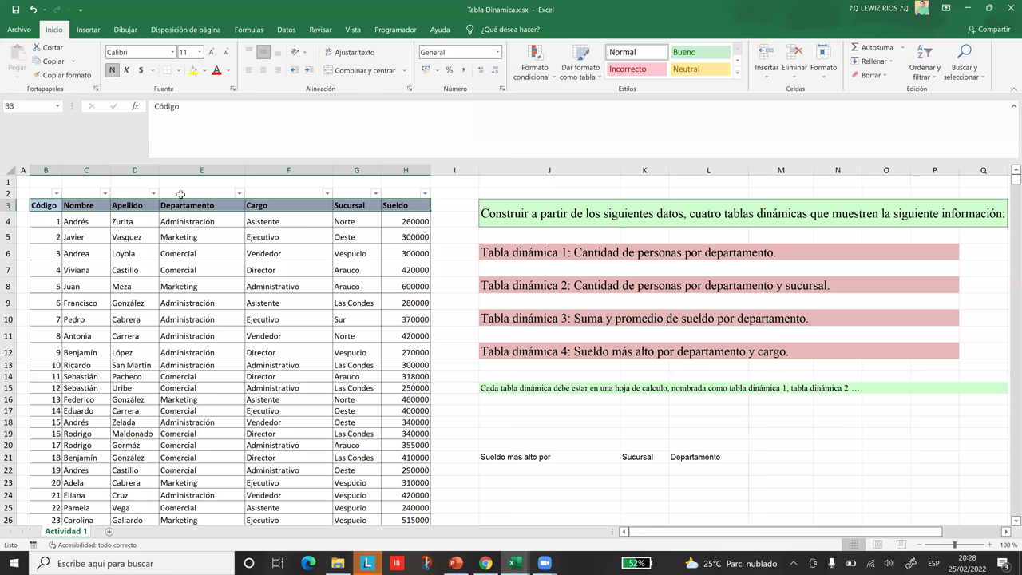
Delete the empty row above the headers and reapply the filters to the header row
key("ctrl+z")
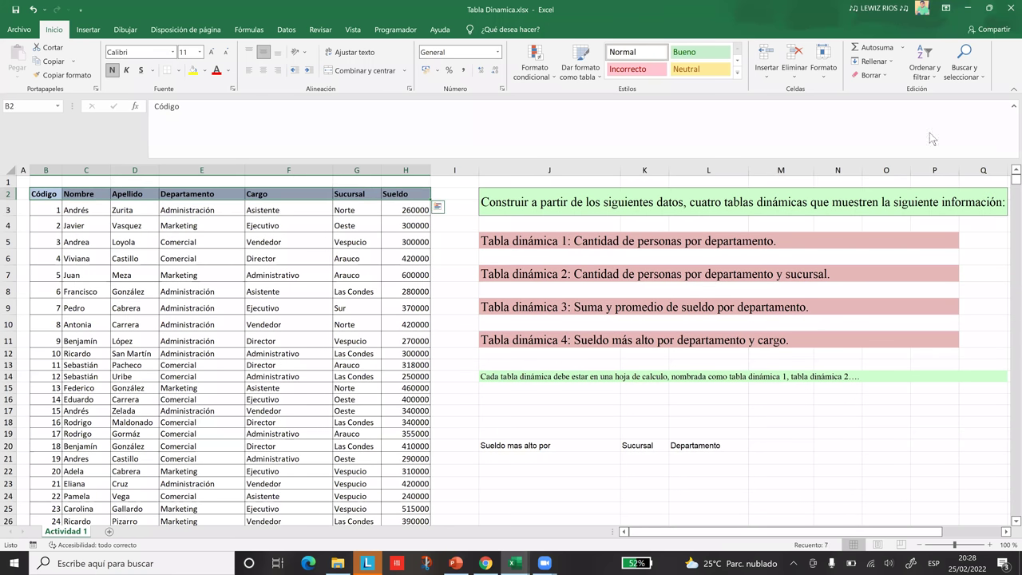
key("ctrl+shift+l")
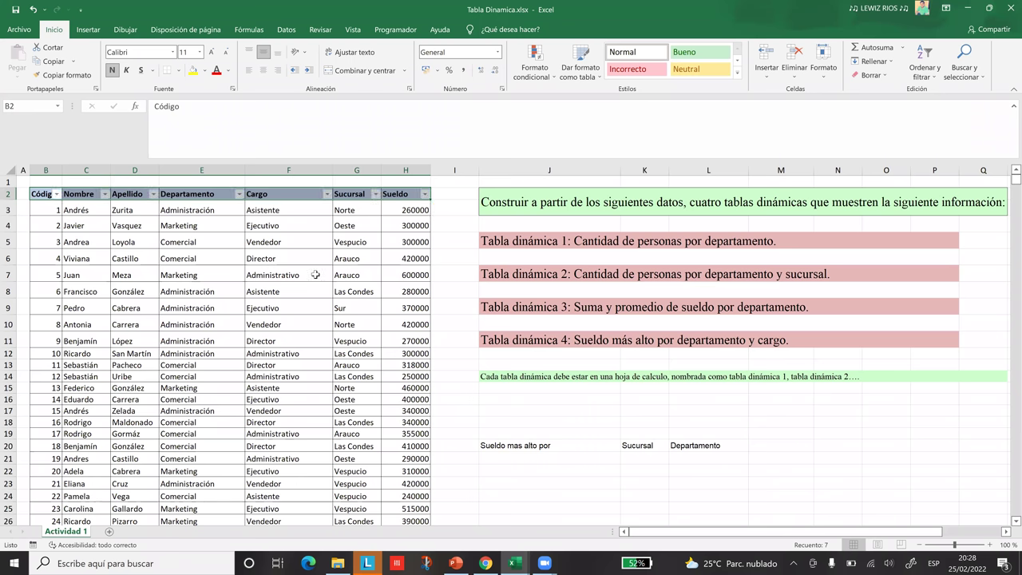
left_click(316, 275)
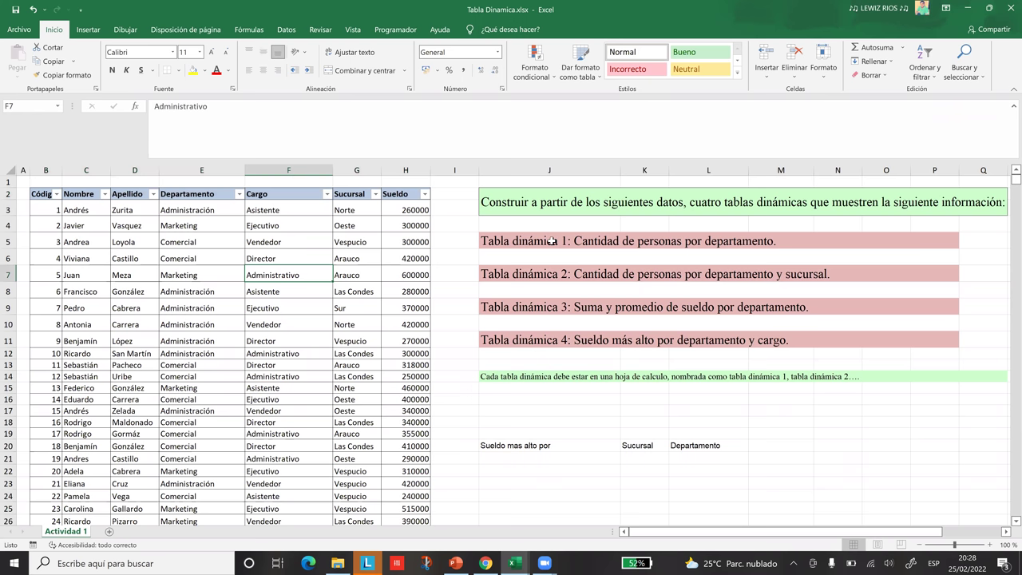
View the recommended pivot tables for the data on the Actividad 1 sheet
left_click(552, 240)
key("ctrl+c")
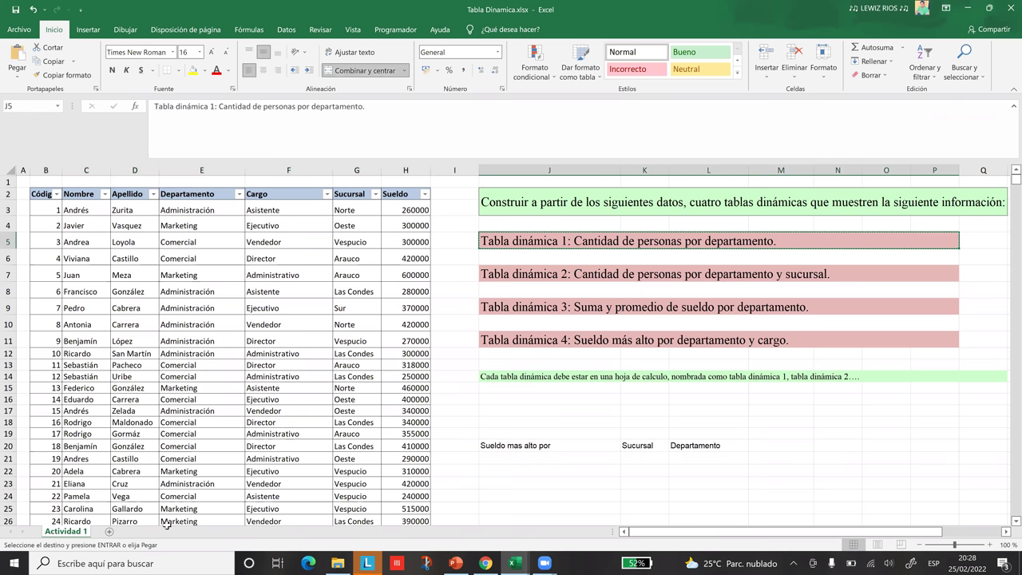
left_click(264, 272)
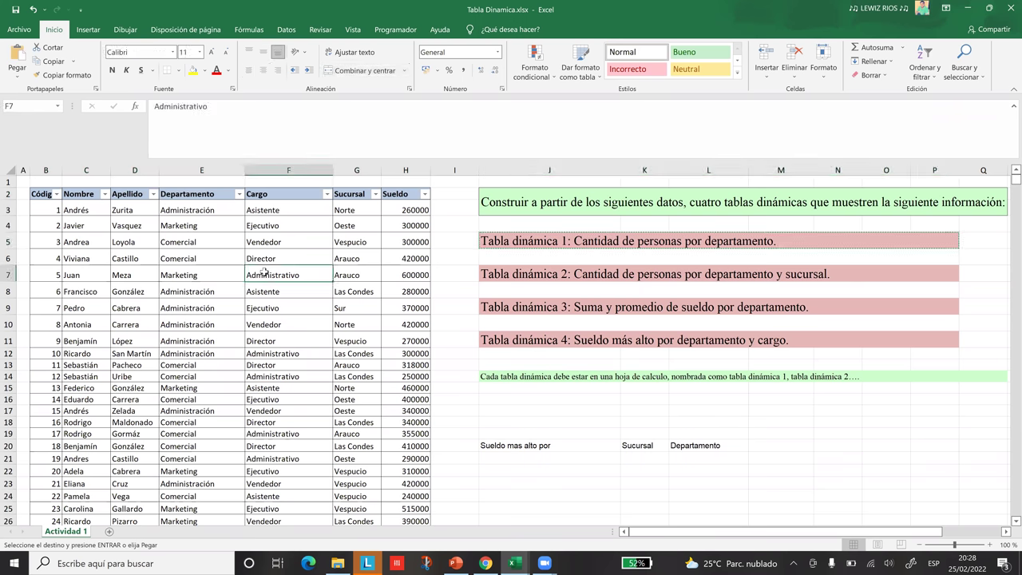
left_click(88, 32)
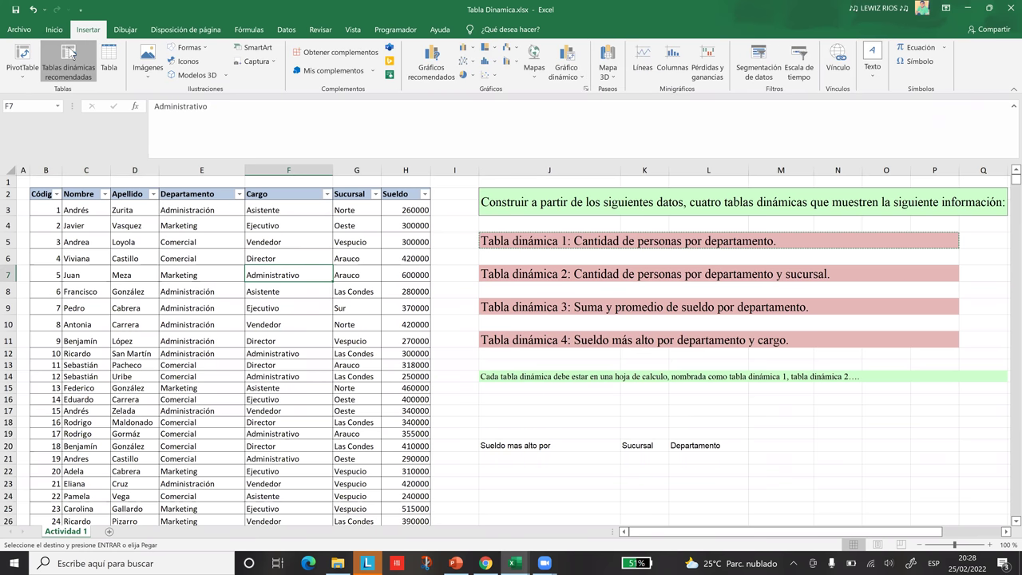
left_click(71, 53)
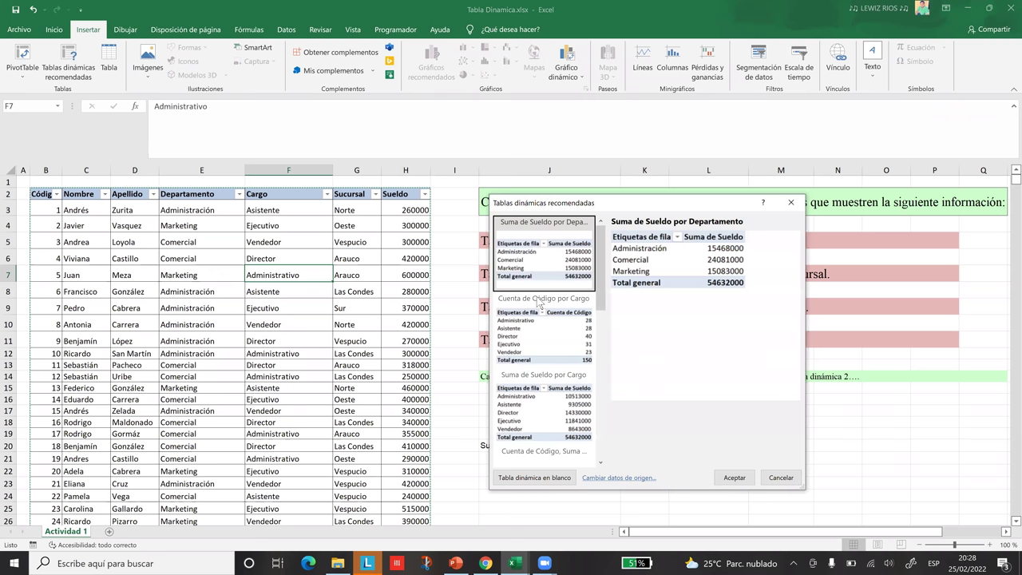
Start a pivot table from the data table and set its location to cell J24 of the existing Actividad 1 sheet
left_click(552, 482)
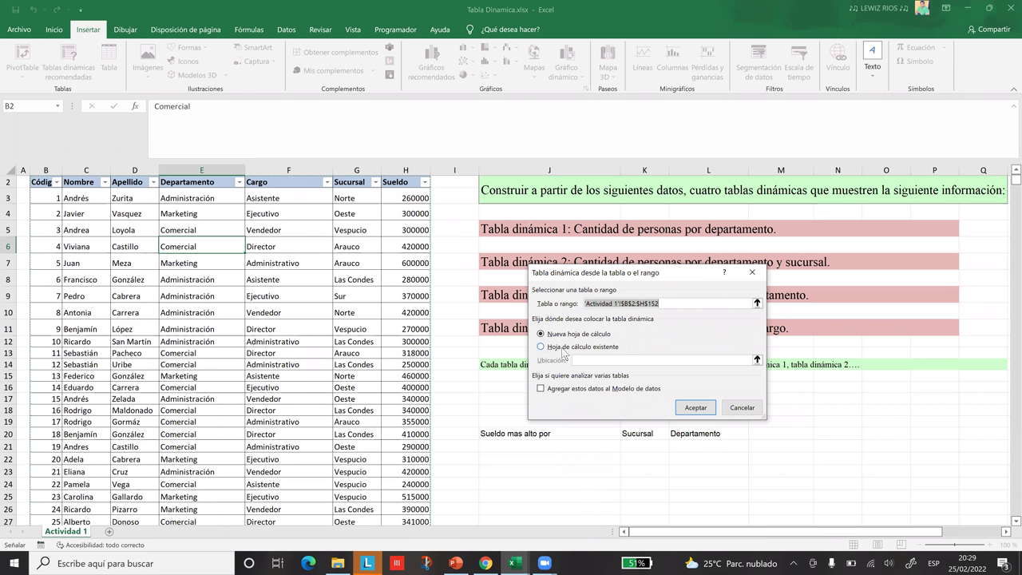
left_click(563, 351)
left_click(506, 478)
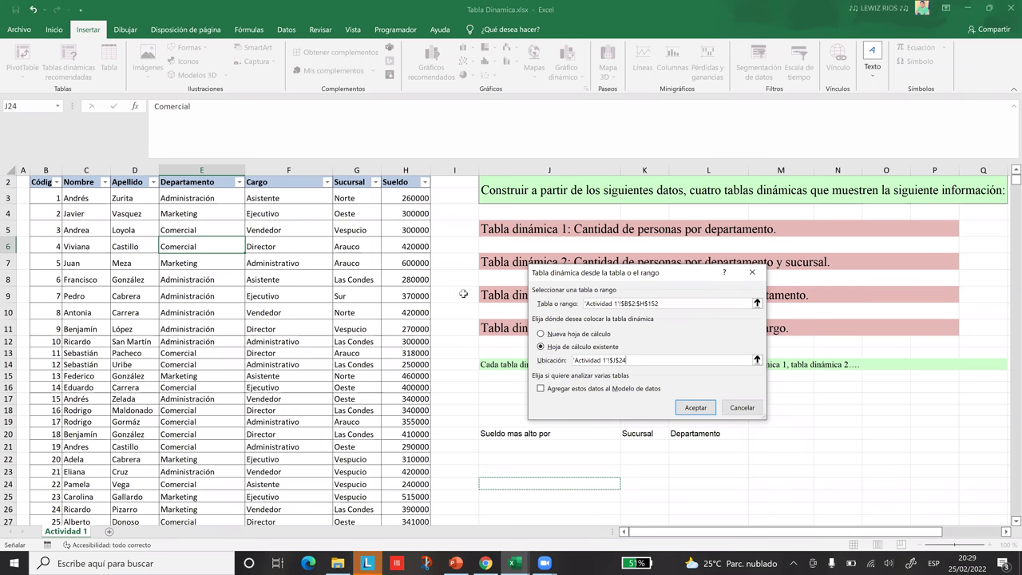
Reselect B2:H152 as the source range, keep J24 as the location, and create the pivot table
key("Delete")
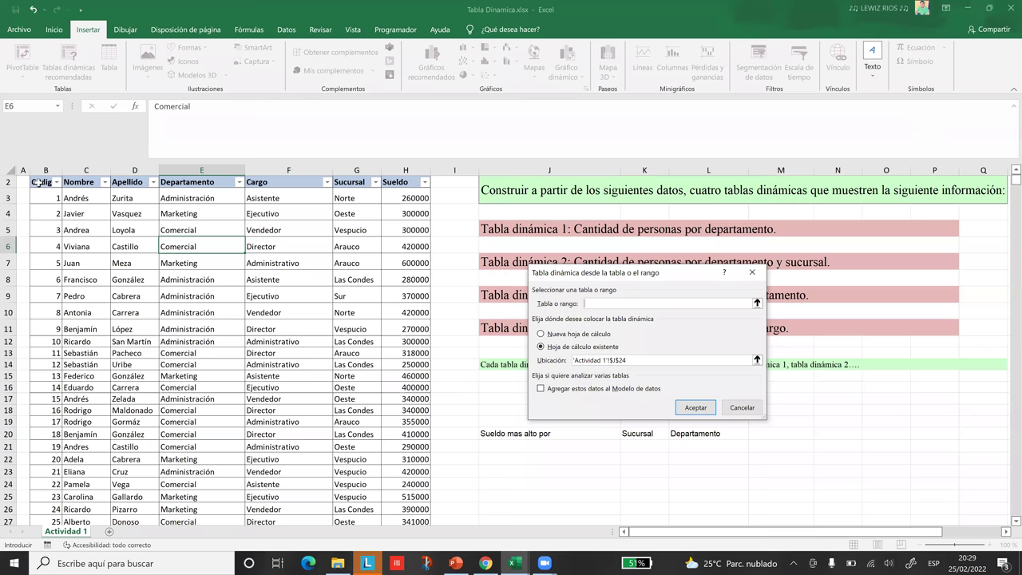
left_click(38, 183)
key("ctrl+shift+Right")
key("ctrl+shift+Down")
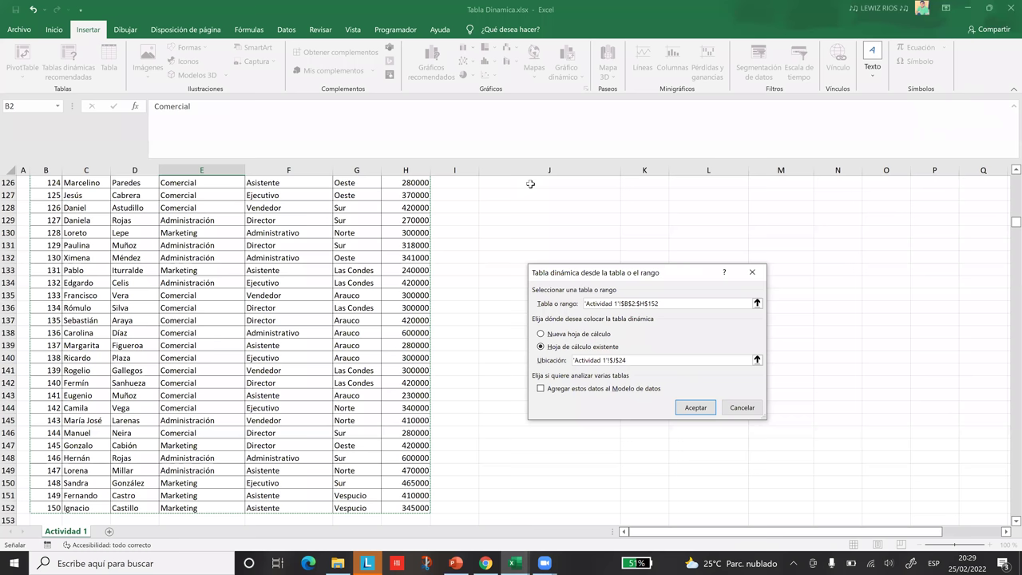
left_click(710, 360)
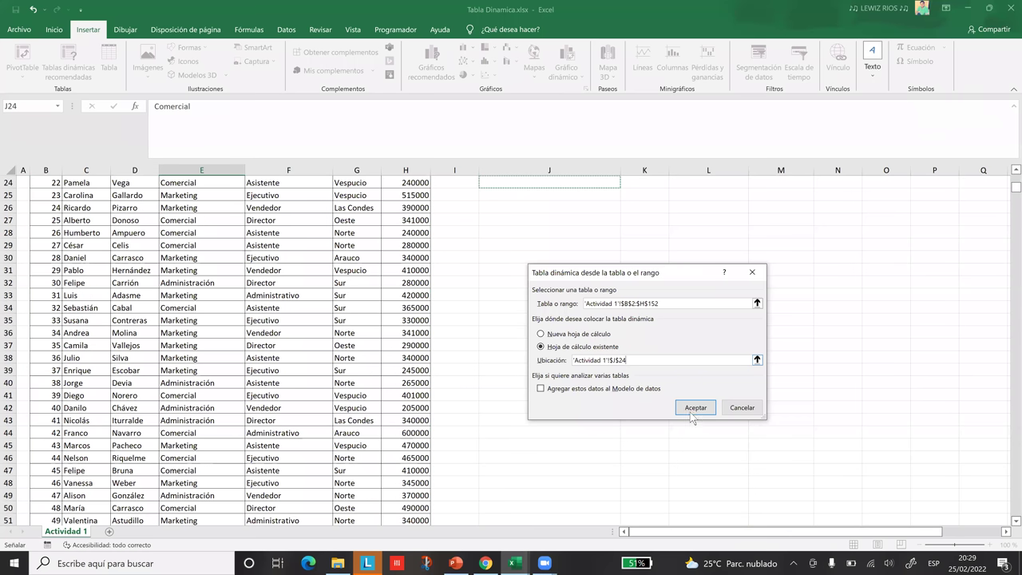
left_click(695, 408)
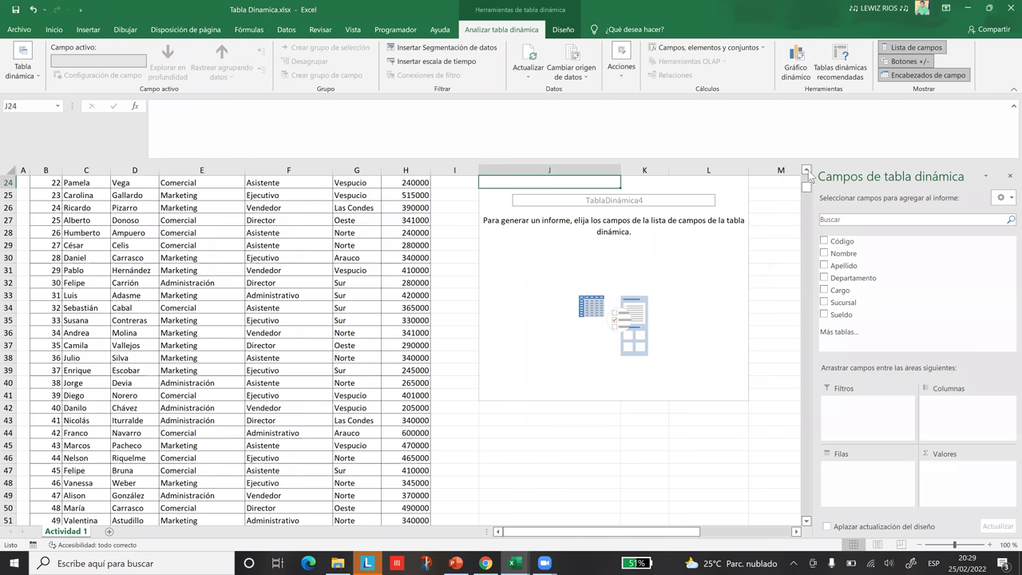
Clear the Sueldo mas alto por, Sucursal and Departamento notes in row 20 above the empty pivot table
scroll(809, 176, "up", 2)
scroll(809, 176, "right", 2)
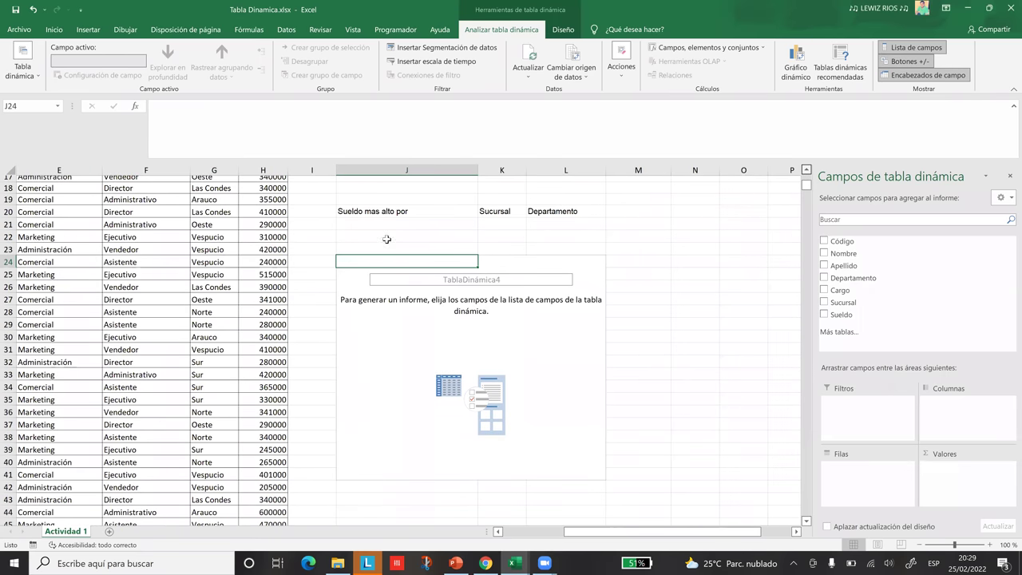
left_click(686, 253)
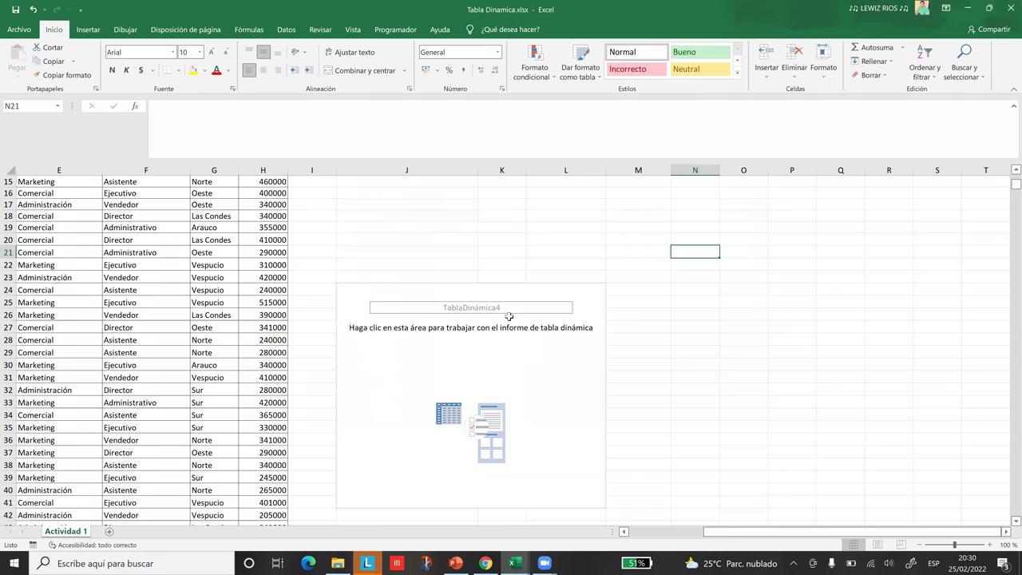
scroll(509, 316, "up", 2)
left_click_drag(407, 260, 628, 327)
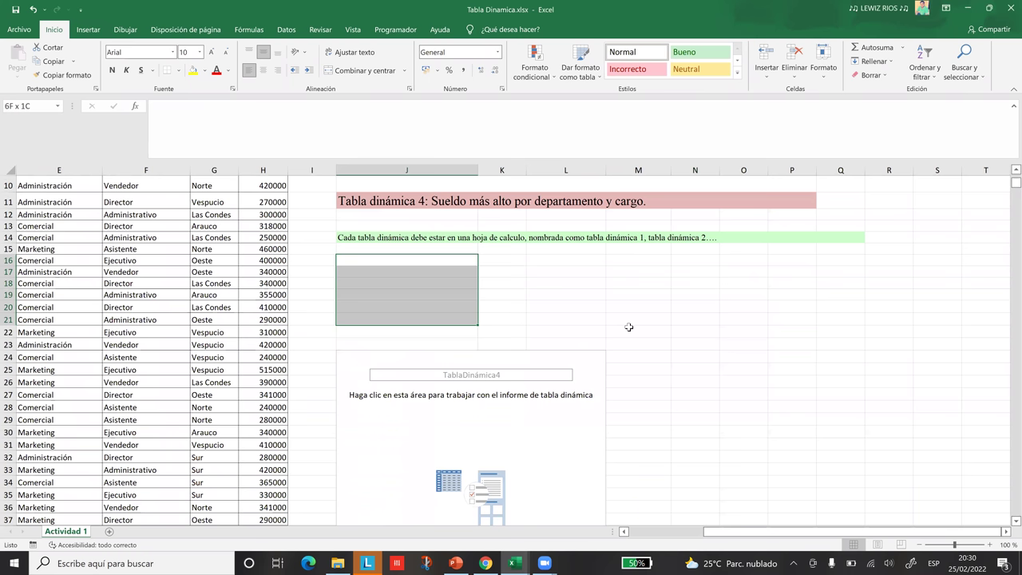
left_click(755, 357)
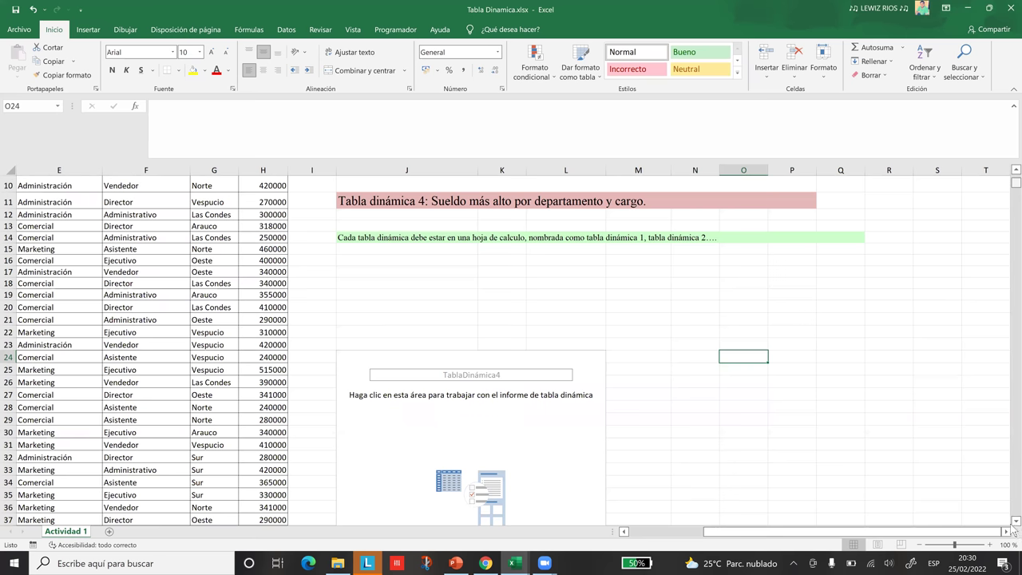
Build the empty pivot table with Departamento as rows and the sum of Sueldo as values
scroll(1014, 528, "up", 3)
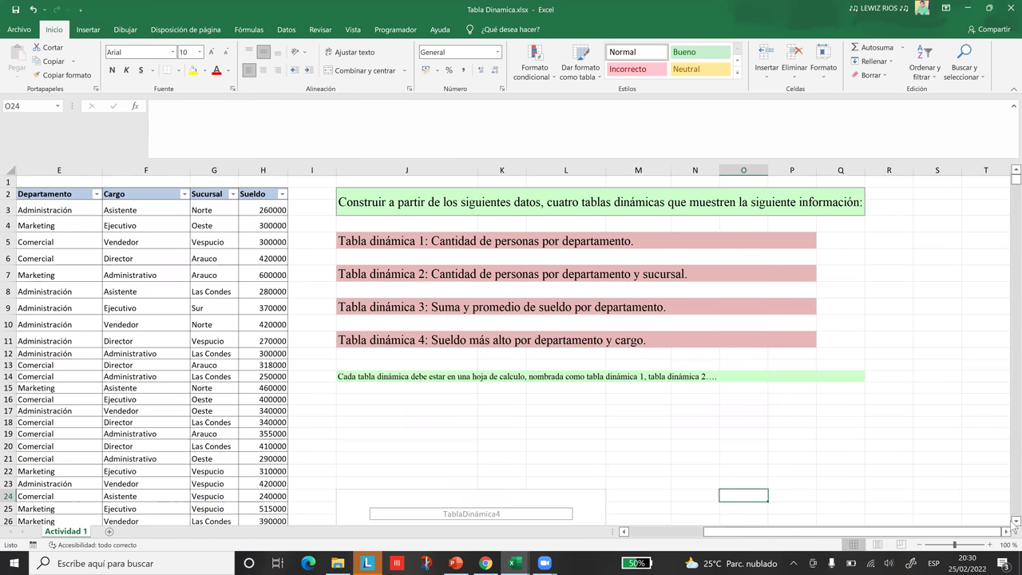
scroll(532, 393, "down", 4)
left_click(529, 398)
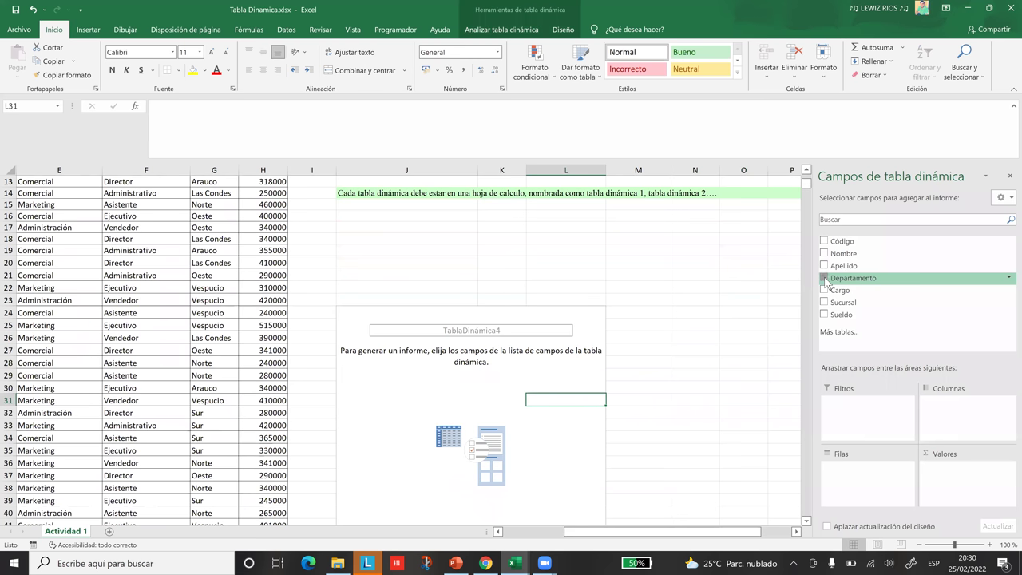
left_click(824, 278)
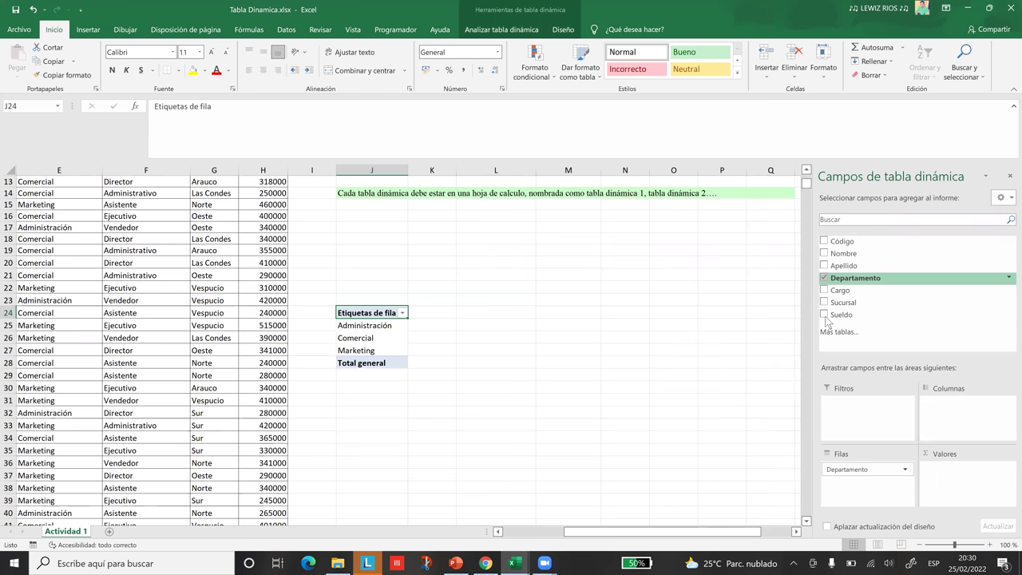
left_click(826, 316)
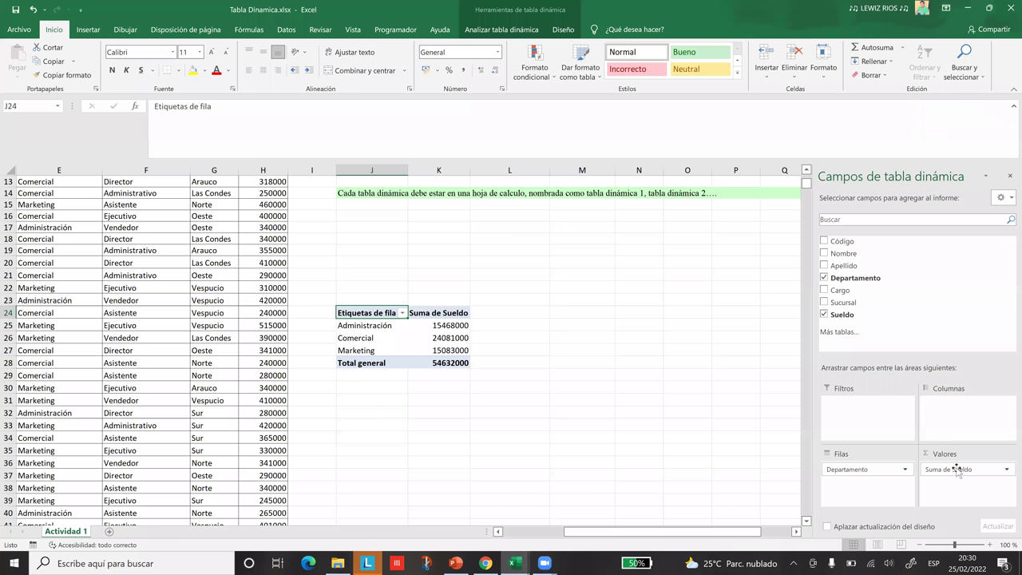
Insert a clustered column pivot chart from the pivot table and place it beside the table, just below the green instruction line
left_click(444, 323)
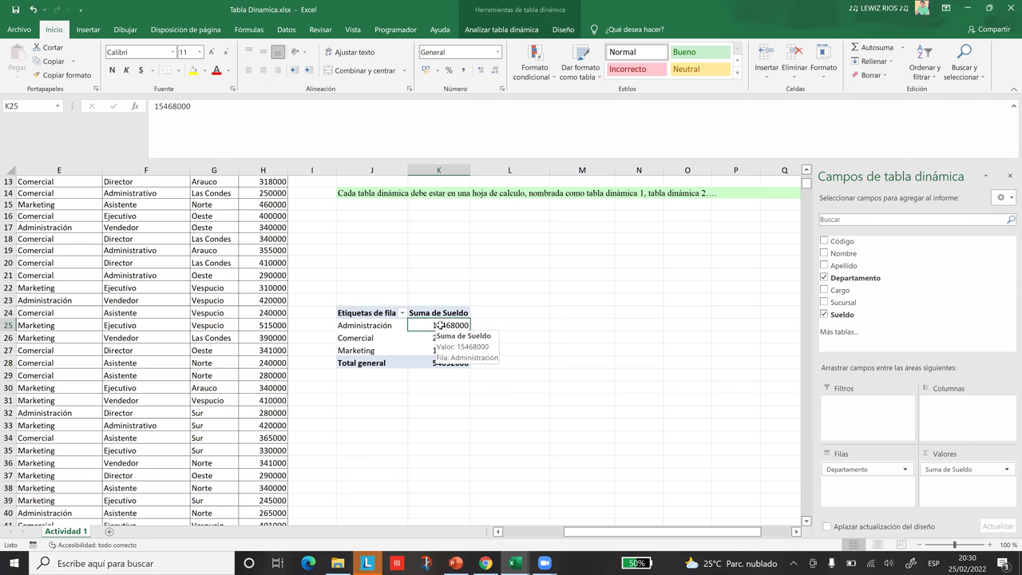
left_click(88, 29)
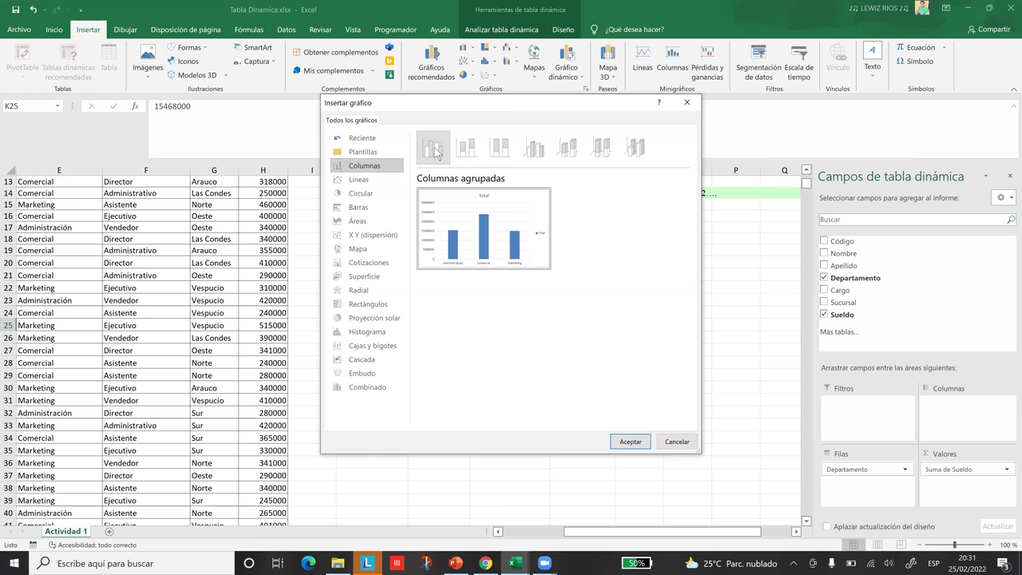
left_click(628, 444)
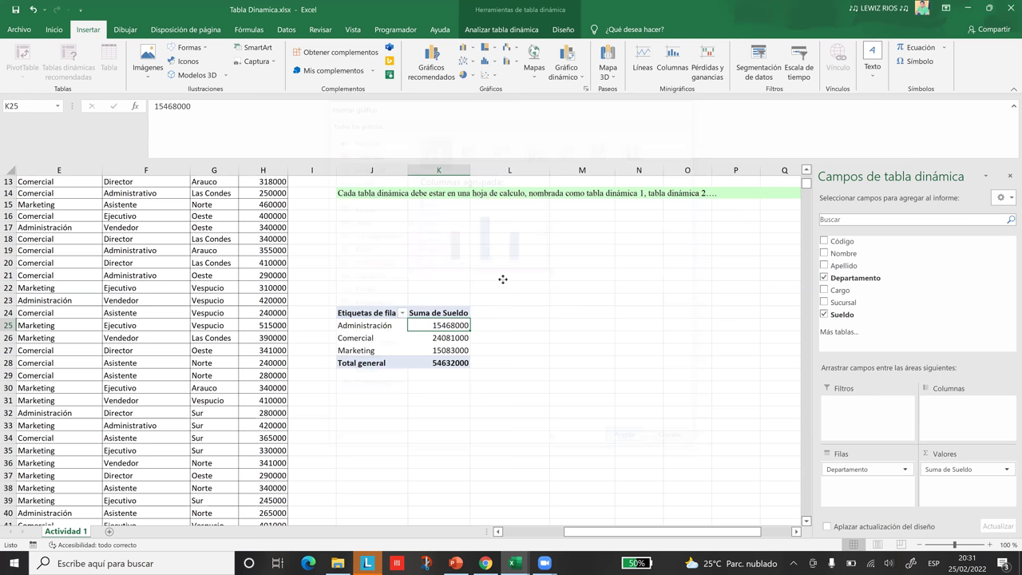
left_click_drag(829, 303, 736, 256)
left_click(489, 471)
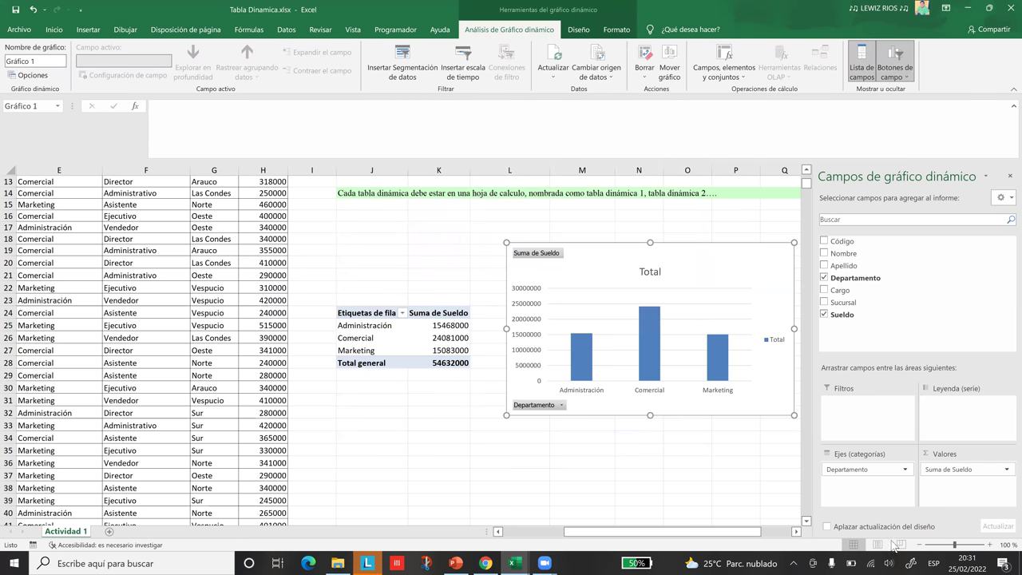
left_click_drag(735, 258, 722, 237)
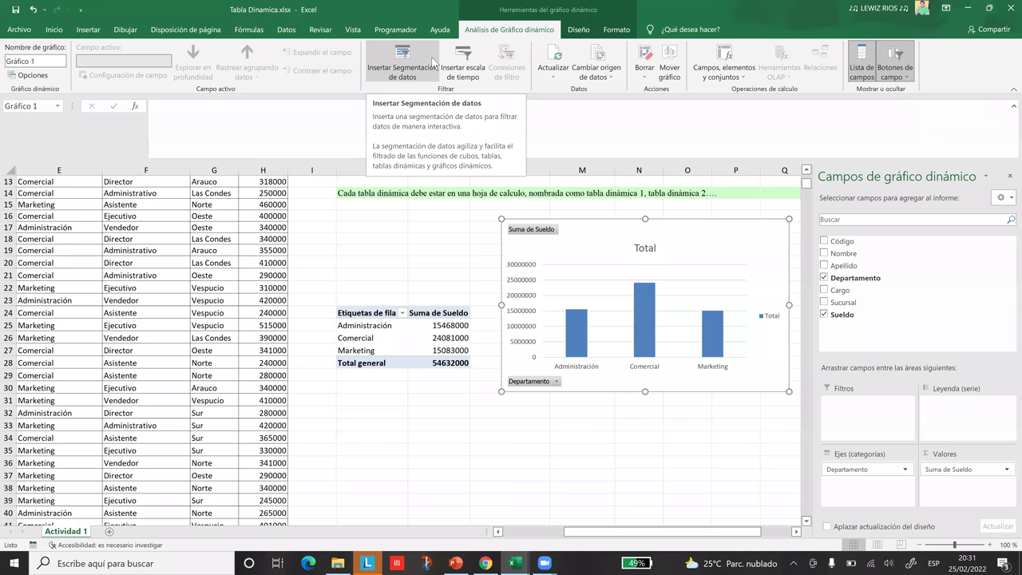
Insert slicers for the Departamento and Sueldo fields of the pivot chart
left_click(432, 62)
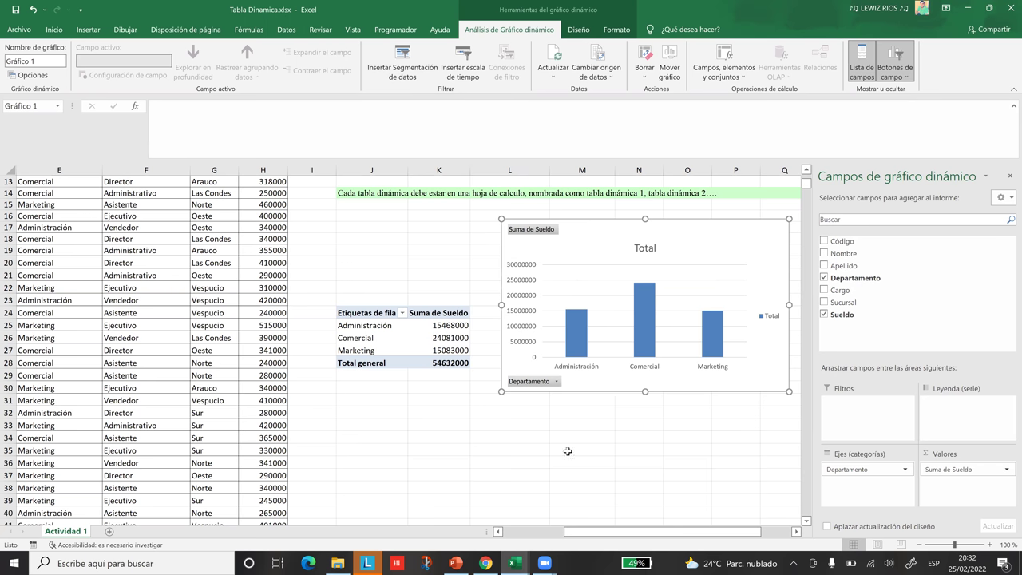
left_click(400, 72)
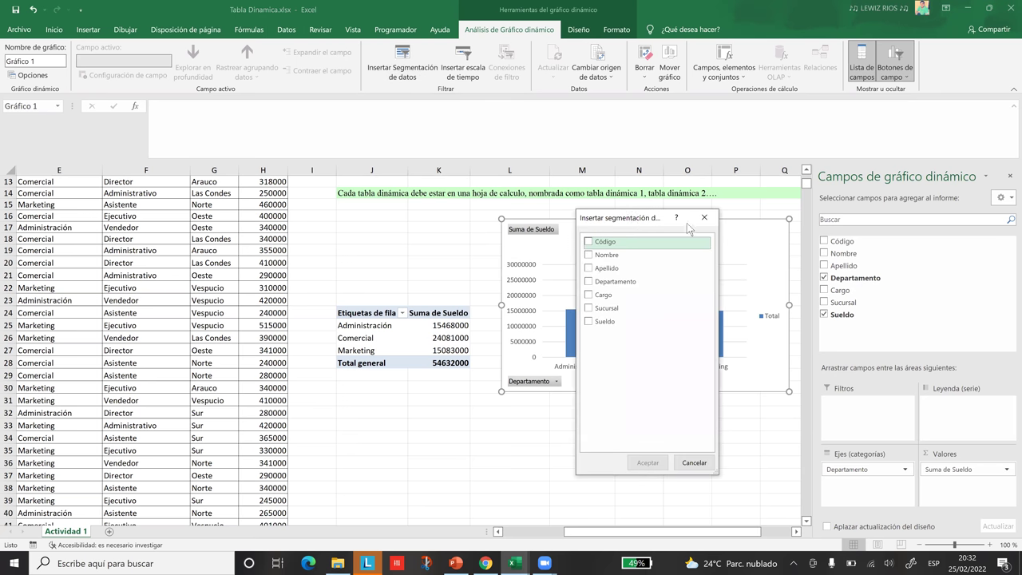
left_click_drag(633, 219, 690, 230)
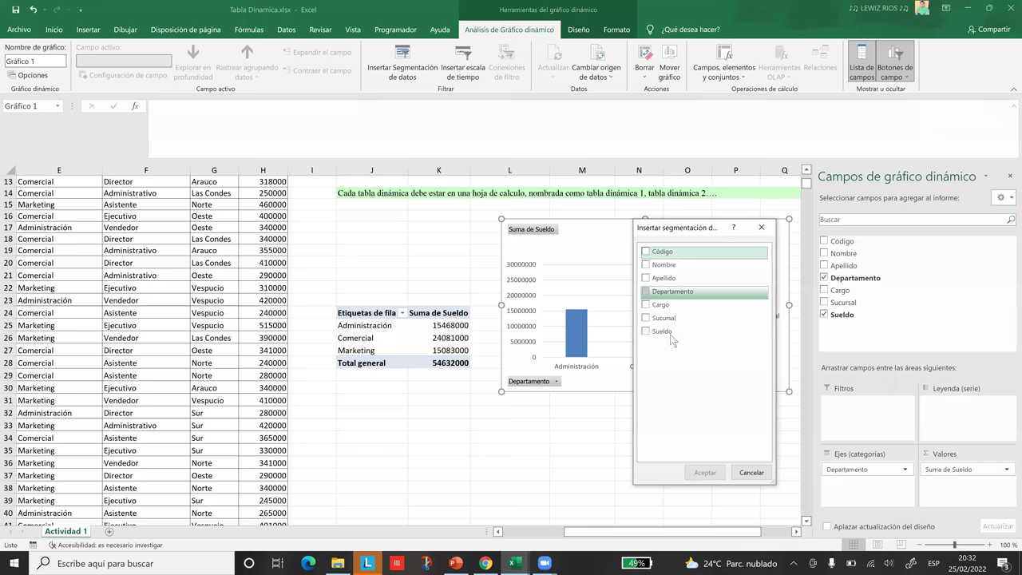
left_click(668, 292)
left_click(663, 331)
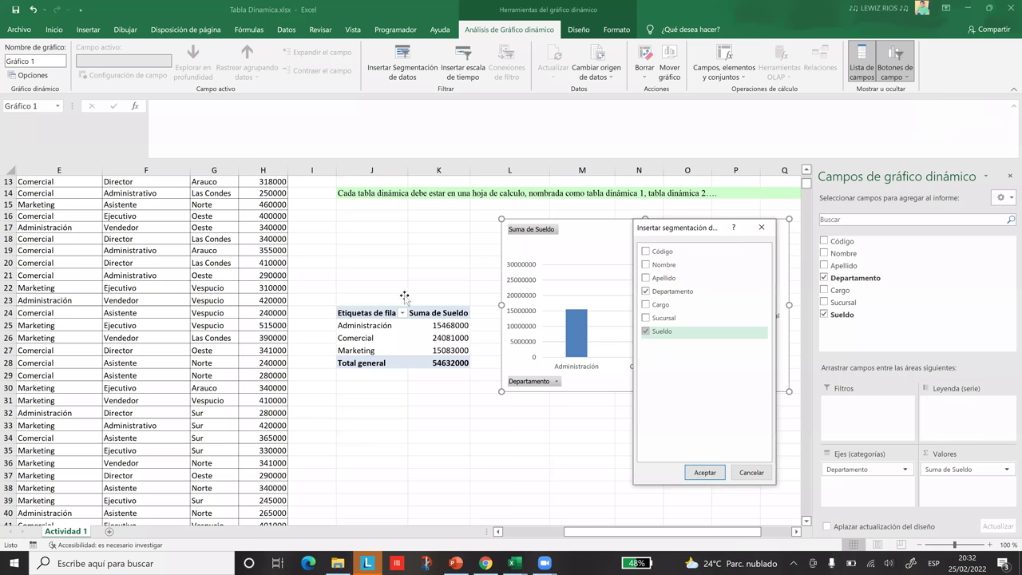
key("Return")
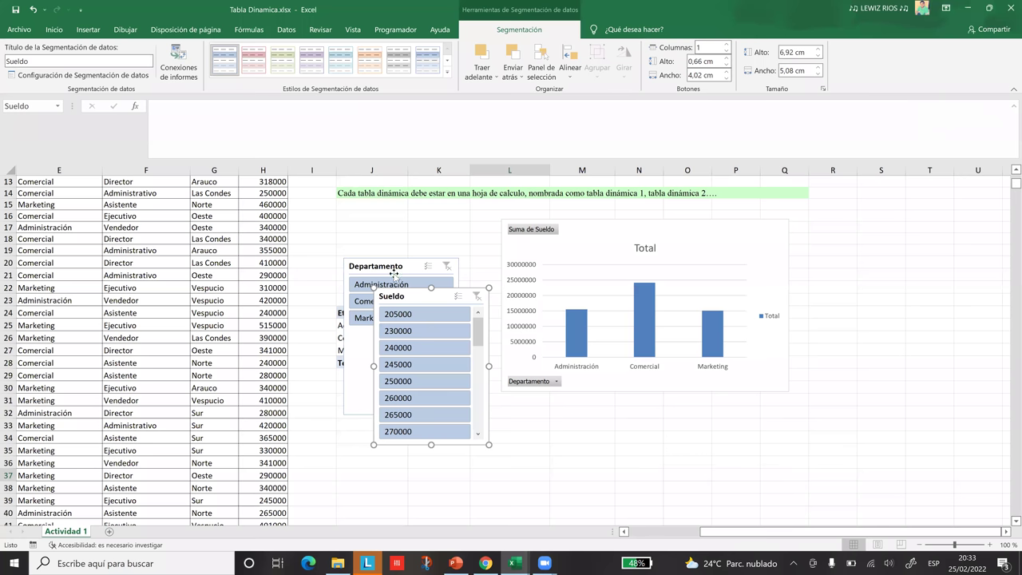
Arrange the Sueldo and Departamento slicers side by side below the pivot table and chart
left_click_drag(412, 266, 521, 404)
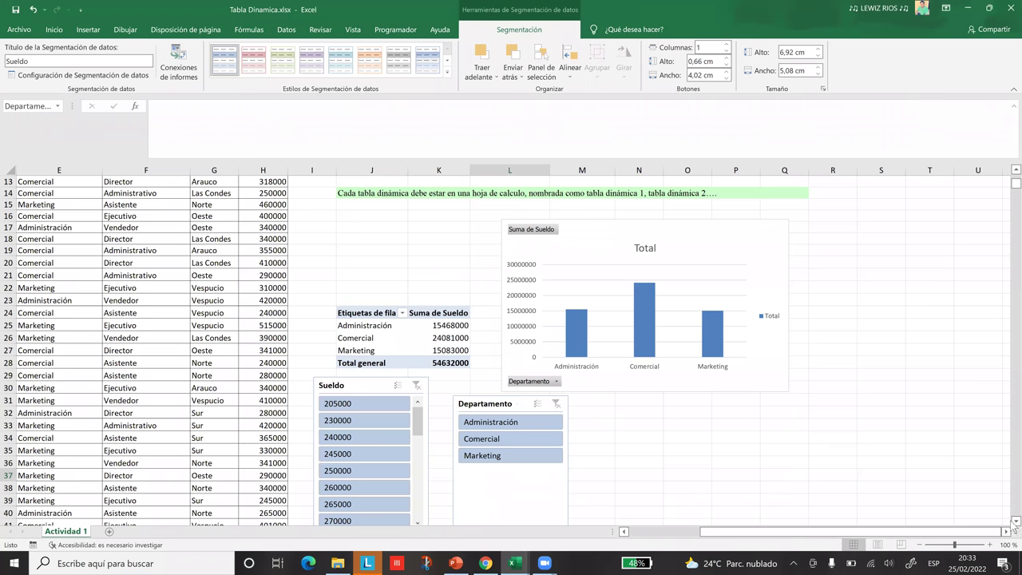
left_click(1015, 523)
left_click(1015, 523)
left_click(464, 474)
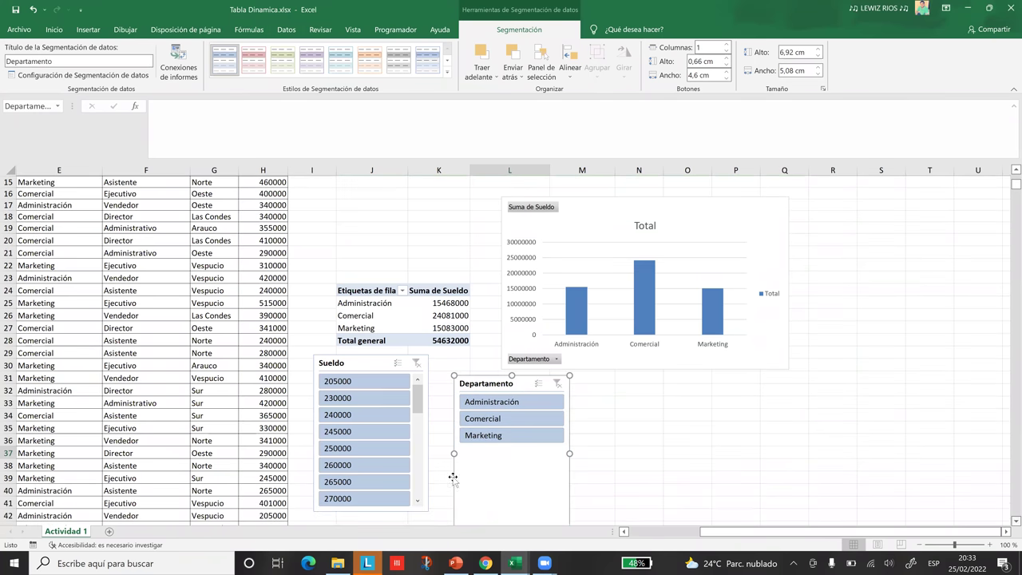
left_click(368, 367)
scroll(368, 368, "down", 1)
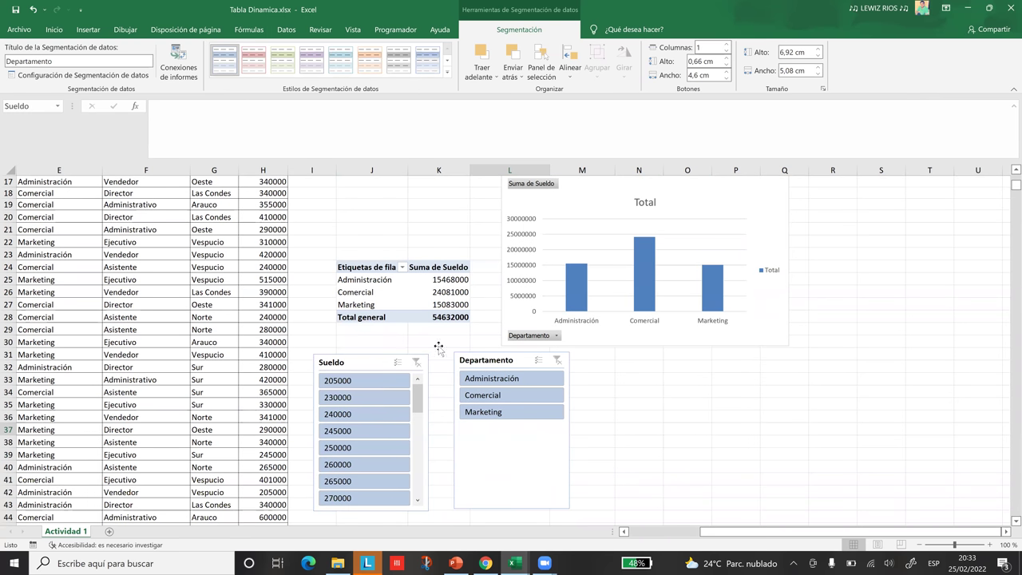
left_click_drag(501, 361, 523, 361)
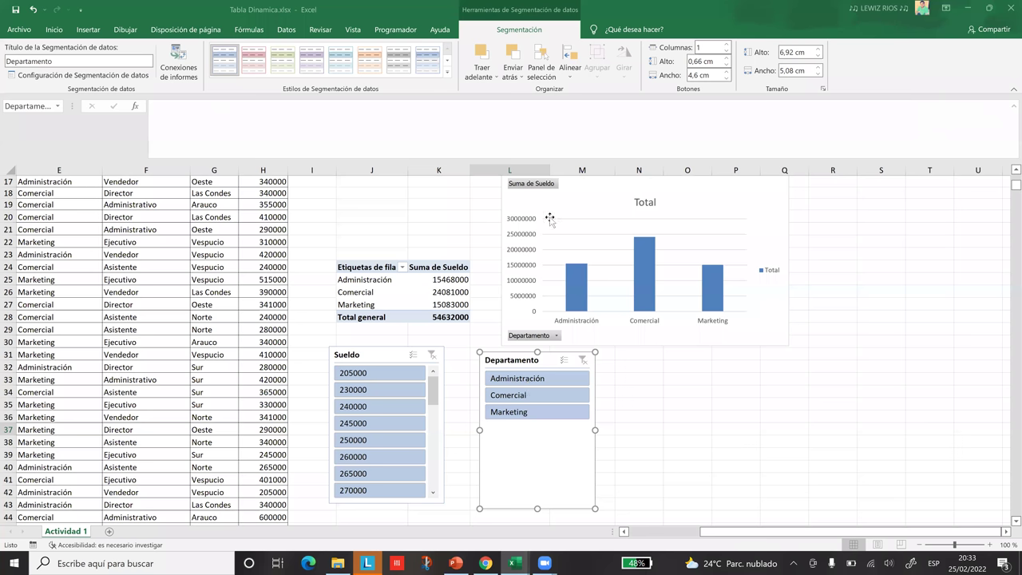
Try filtering by Administración in the Departamento slicer, leaving its multi-selection enabled and all departments restored
left_click(518, 377)
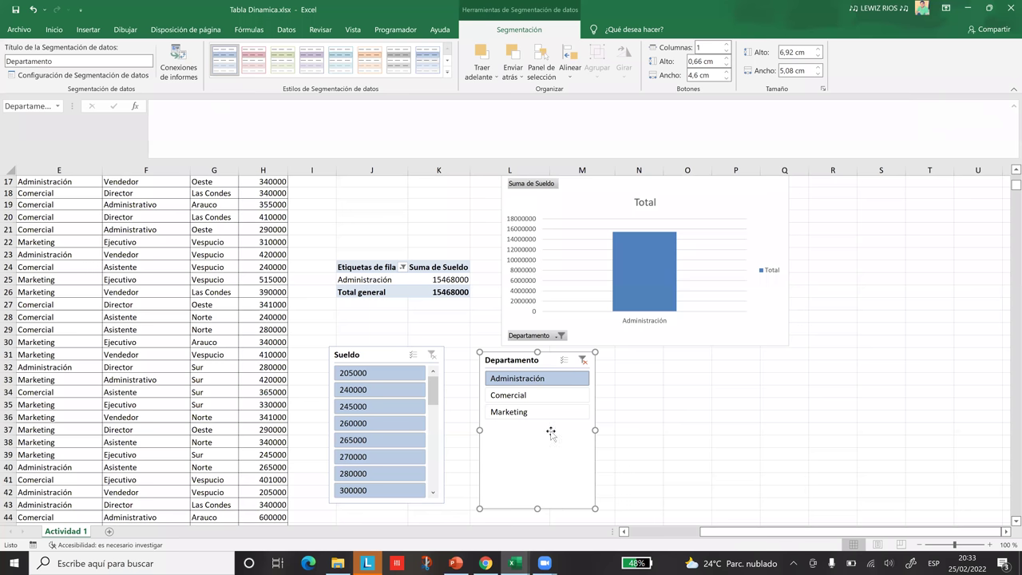
key("Escape")
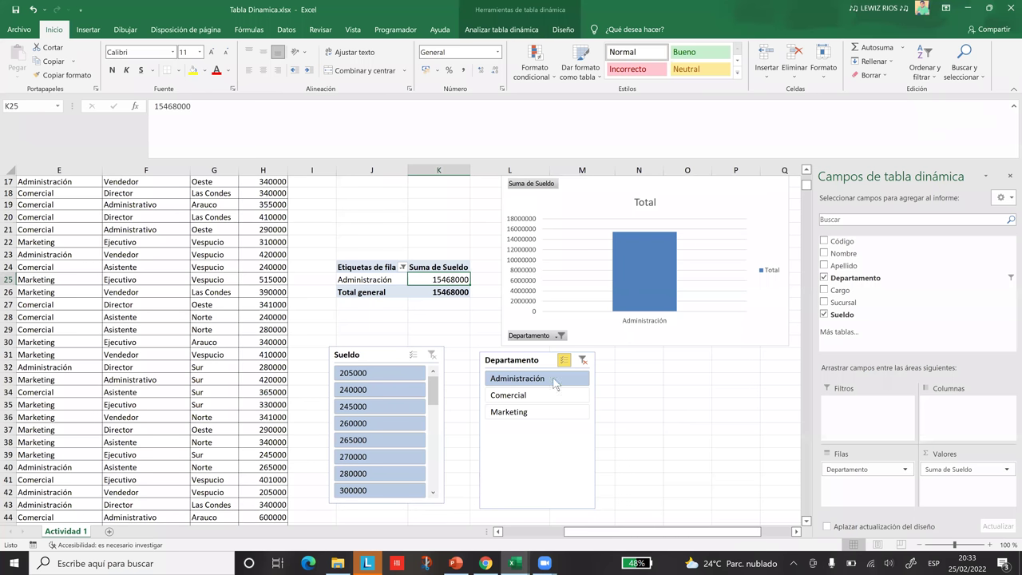
left_click(564, 360)
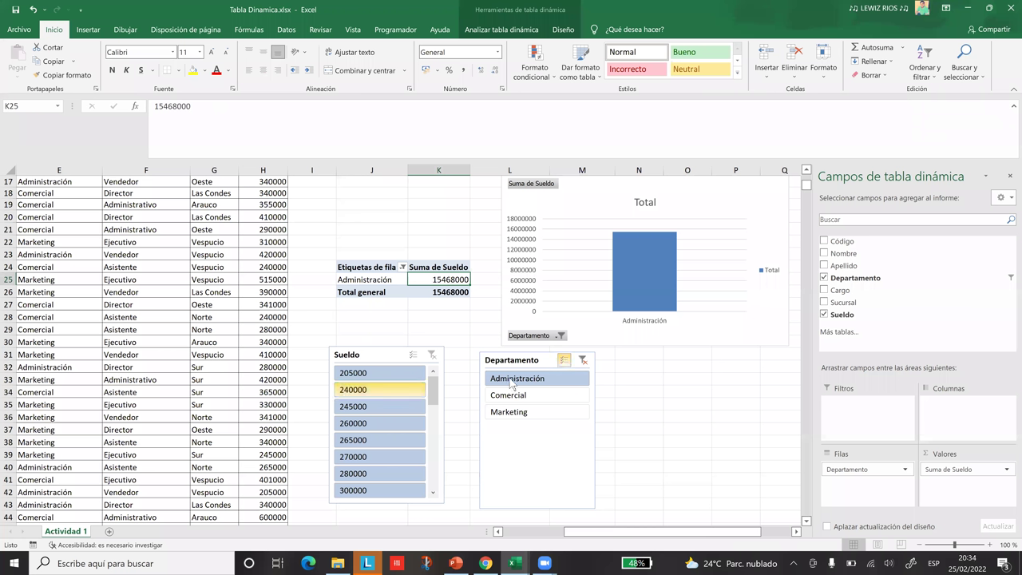
key("ctrl+z")
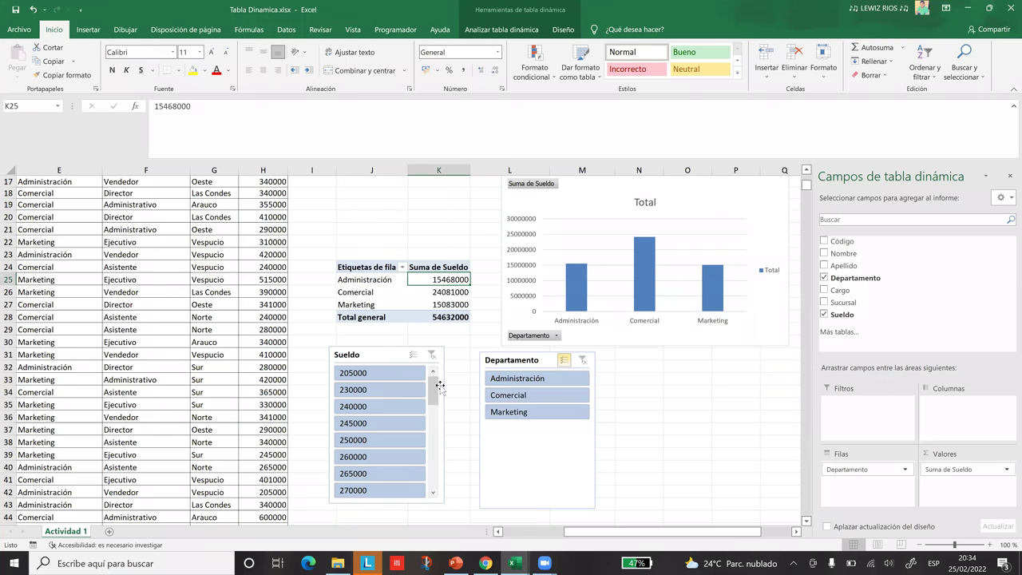
Filter the pivot table and chart by a Sueldo of 205000, and switch the slicer selection to 245000
left_click(360, 376)
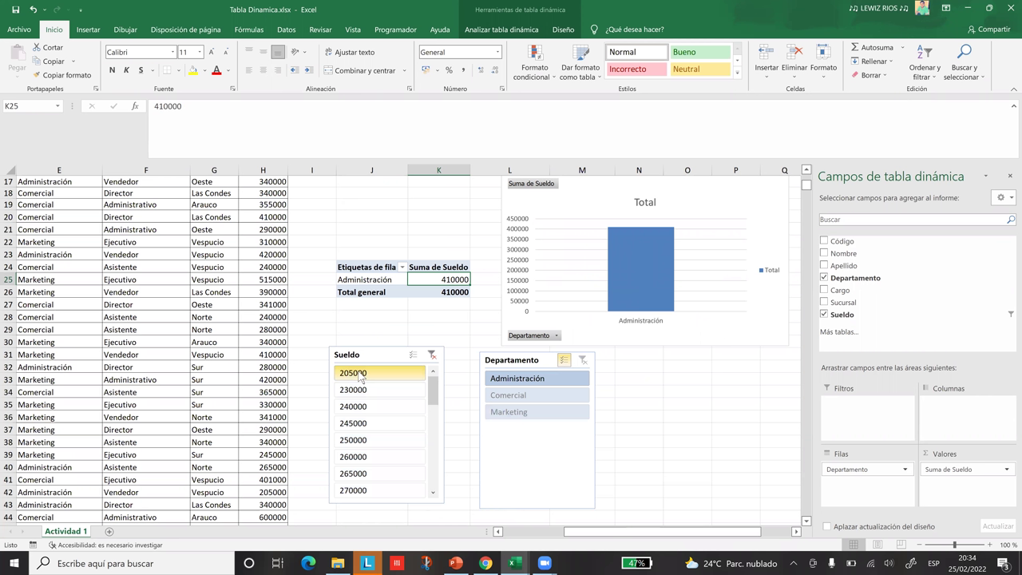
left_click(520, 382)
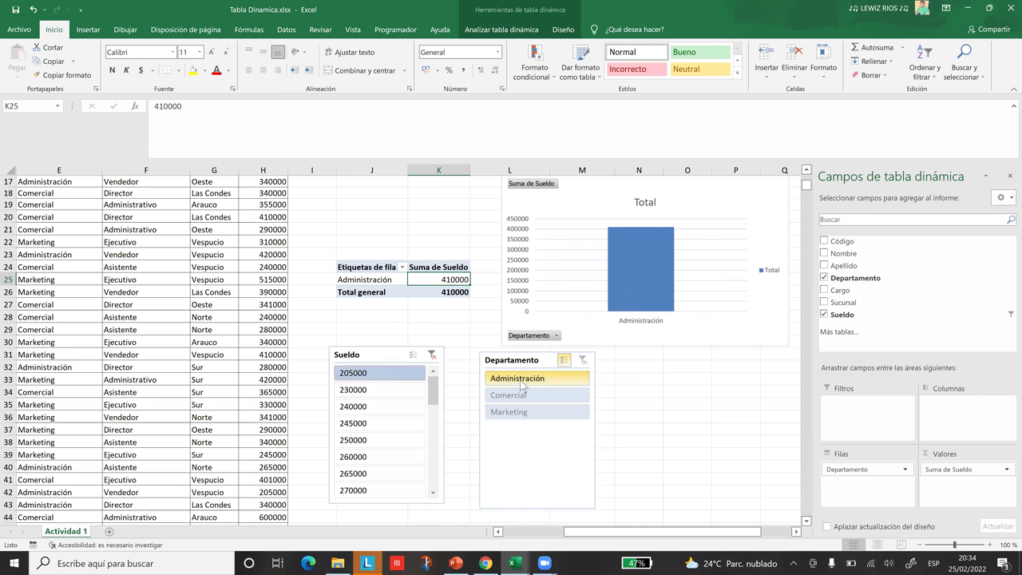
left_click(353, 426)
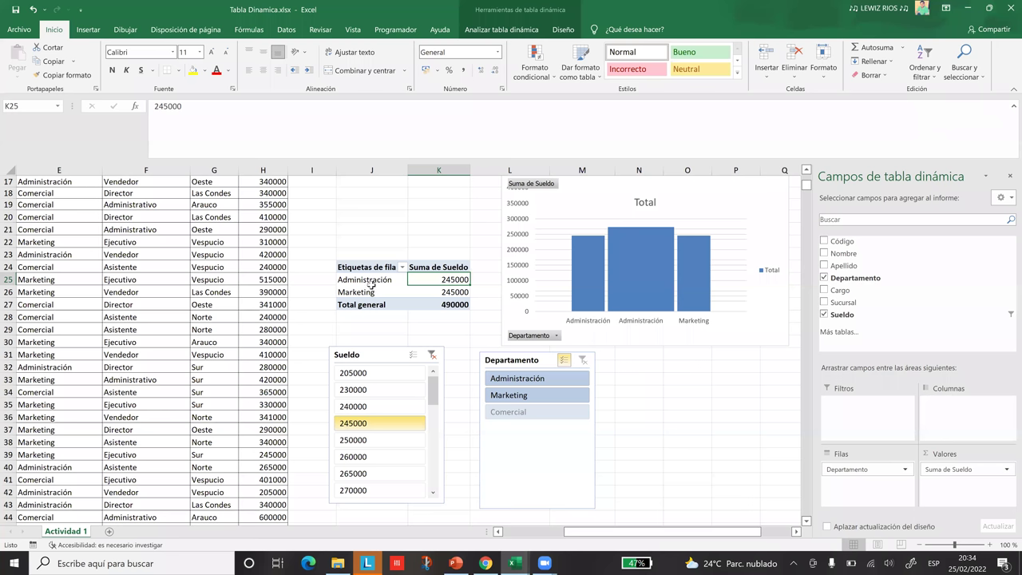
left_click(353, 427)
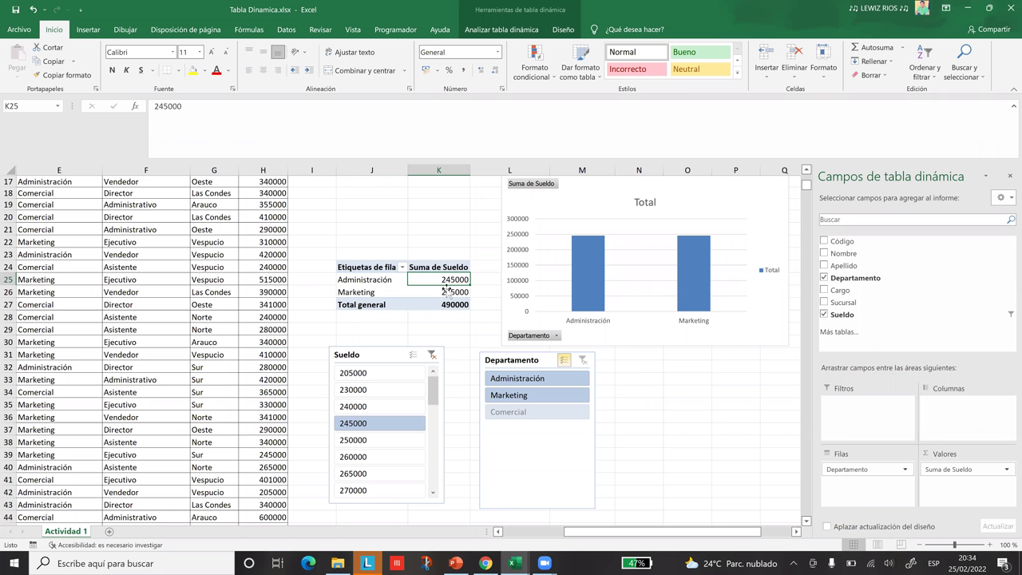
mouse_move(457, 291)
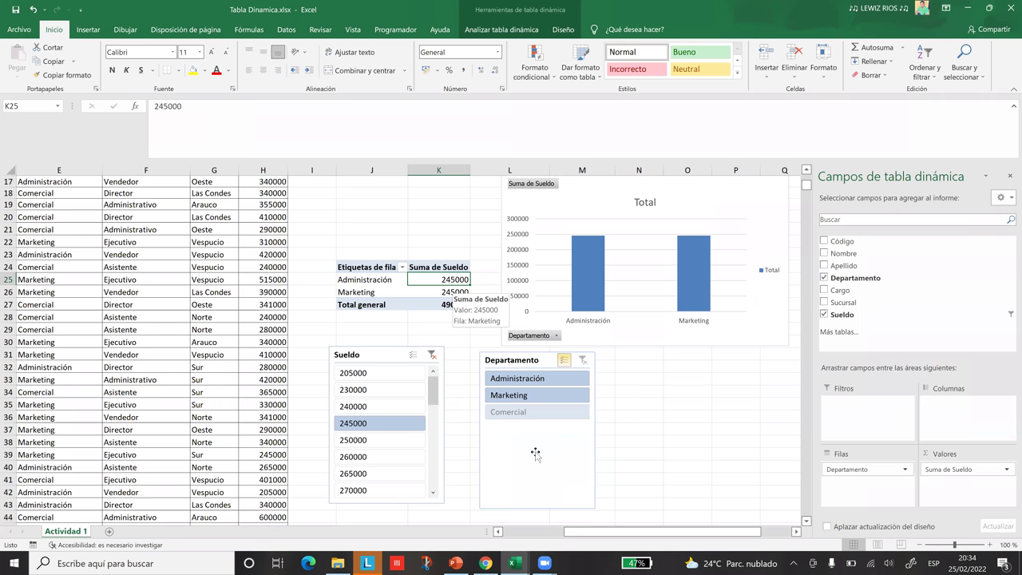
Insert a Cargo slicer for the pivot chart and place it beside the Departamento slicer
left_click(581, 198)
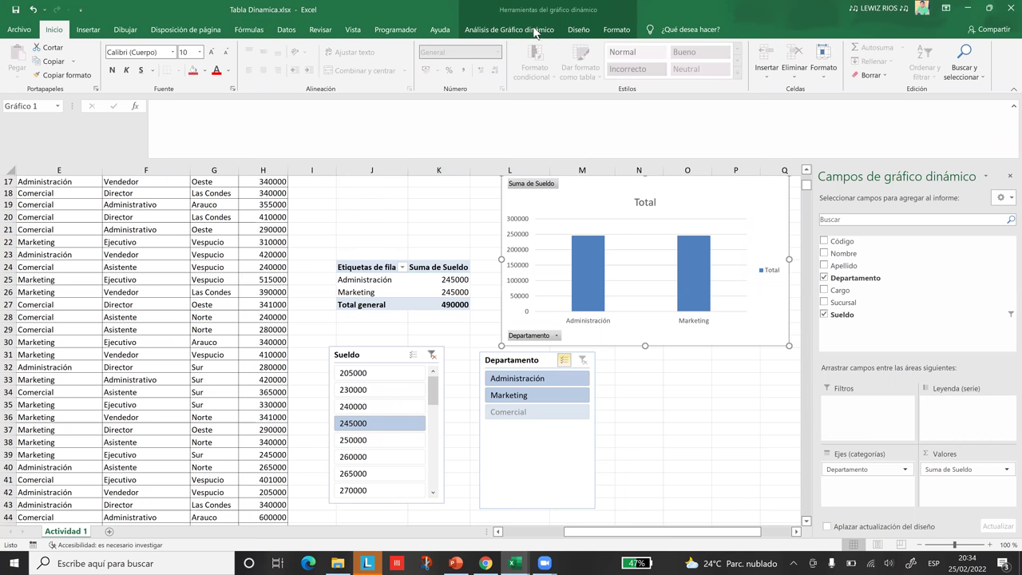
left_click(509, 30)
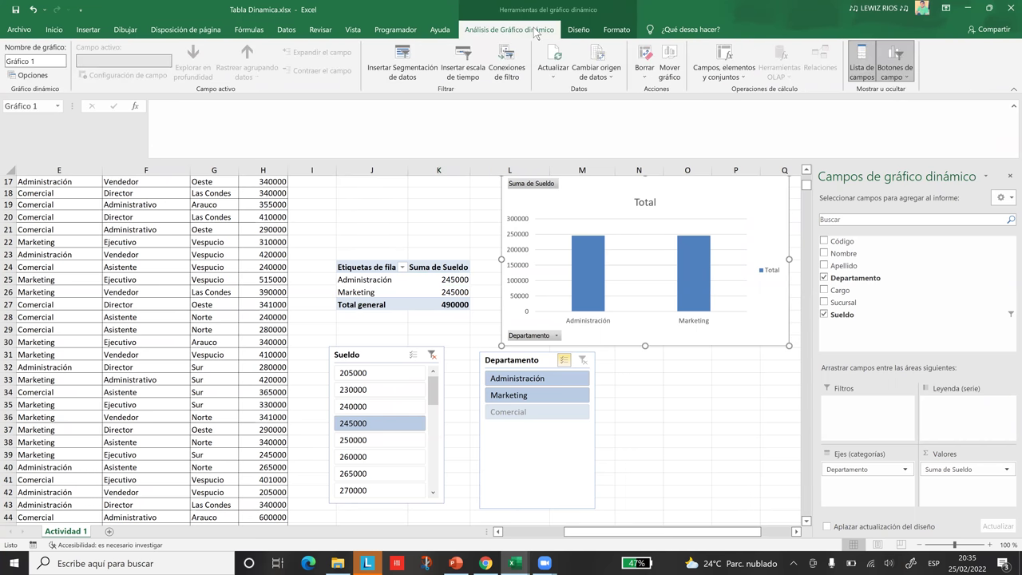
left_click(403, 72)
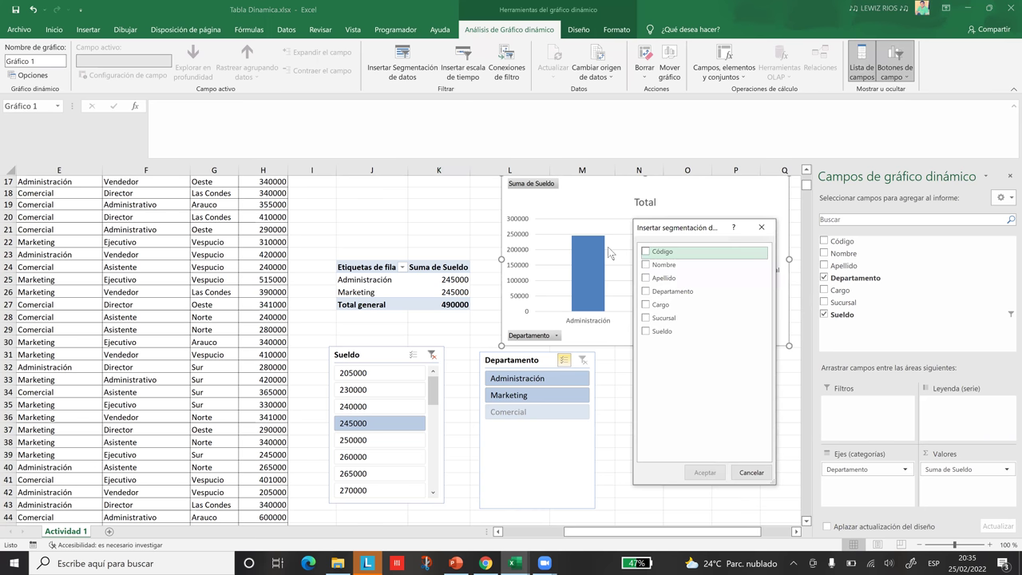
left_click(646, 305)
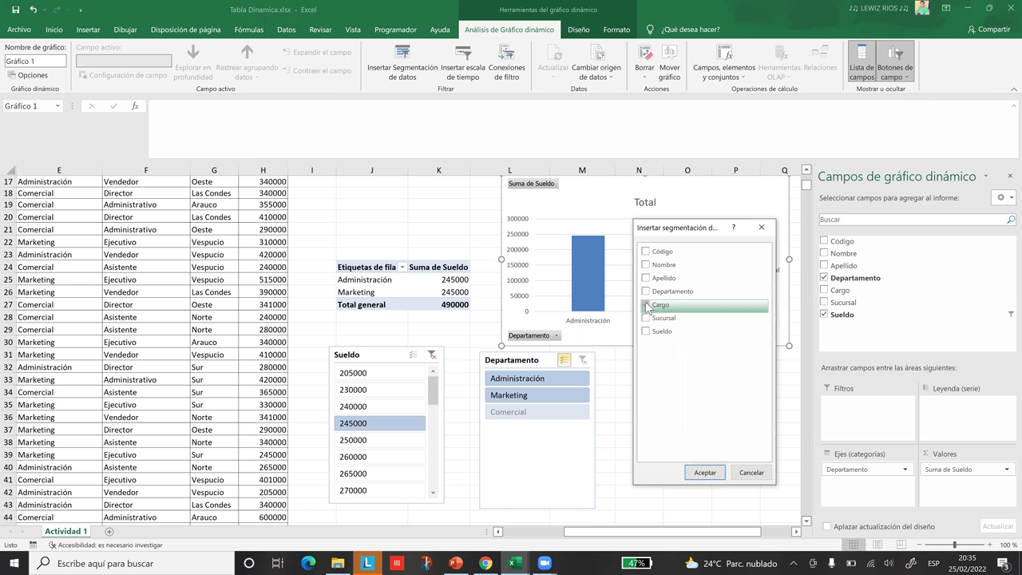
left_click(704, 473)
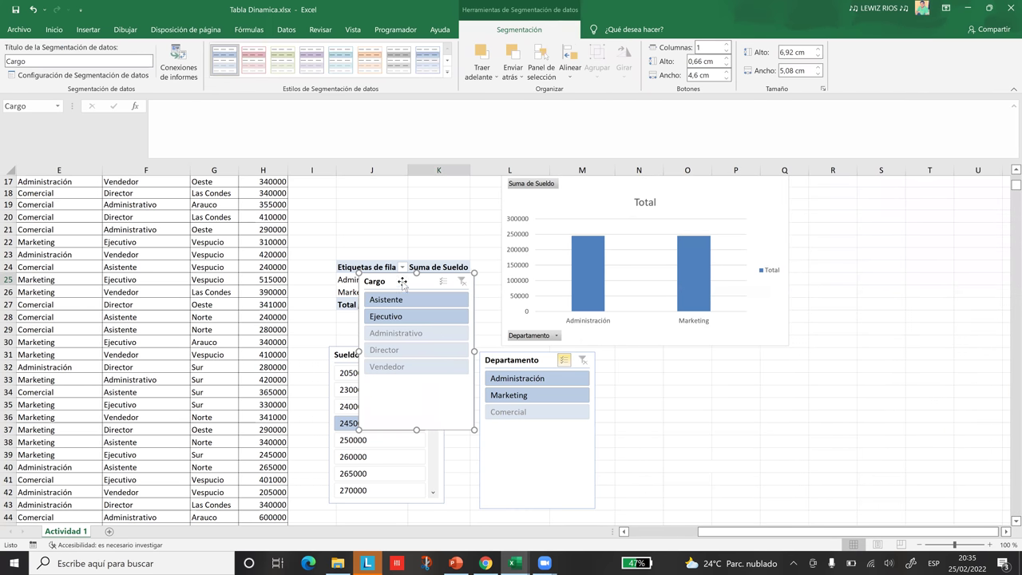
left_click_drag(673, 361, 692, 366)
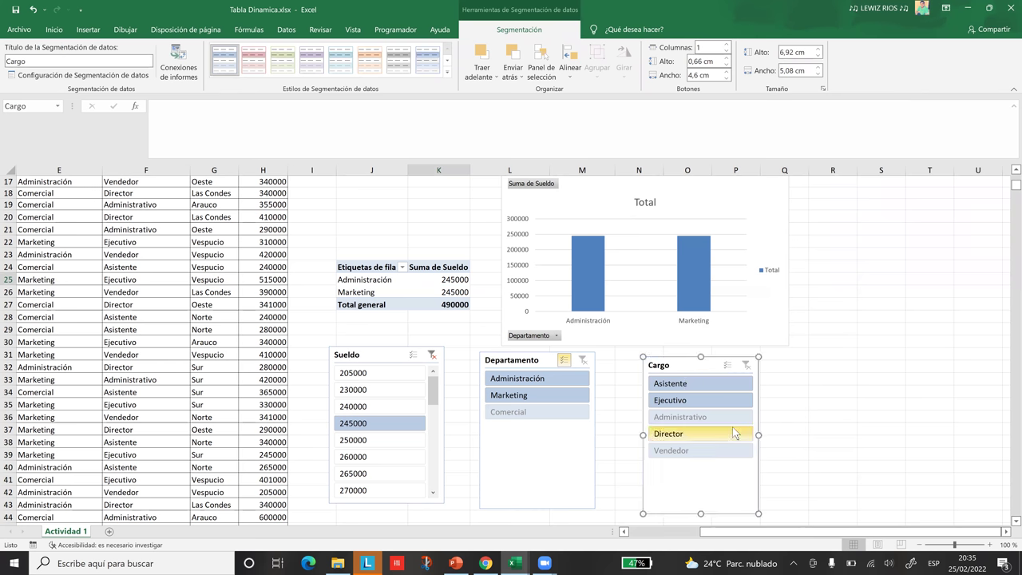
Filter the pivot data by the Asistente position in the Cargo slicer, and switch the selection to Ejecutivo
left_click(699, 389)
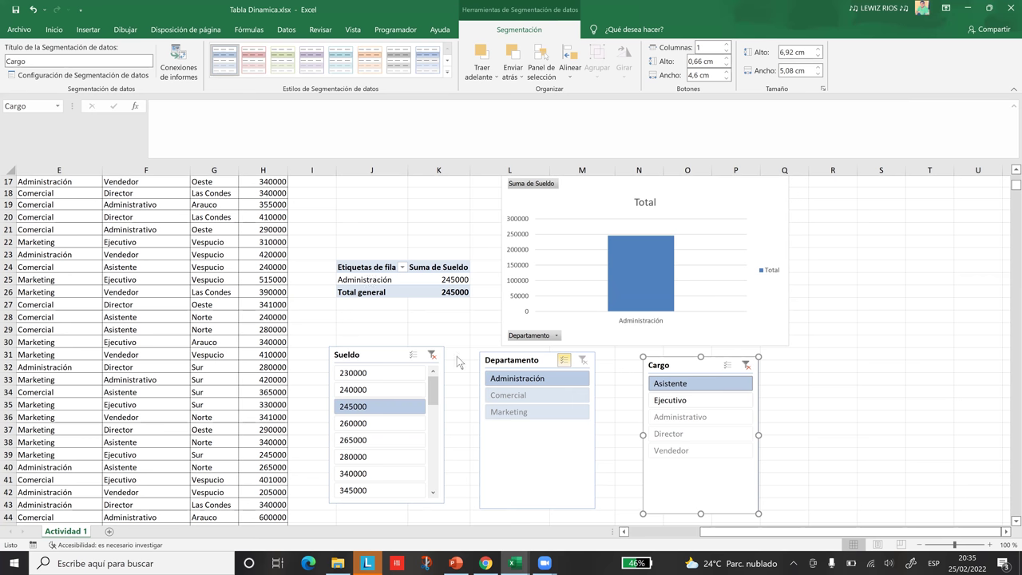
left_click(683, 401)
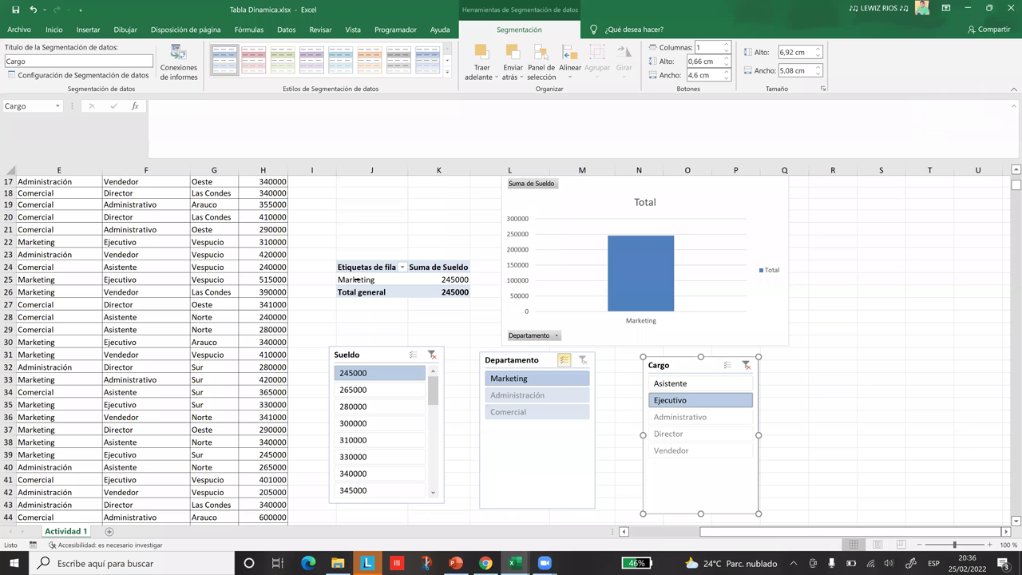
Switch the Cargo slicer's filter to Administrativo and to Director
left_click(700, 403)
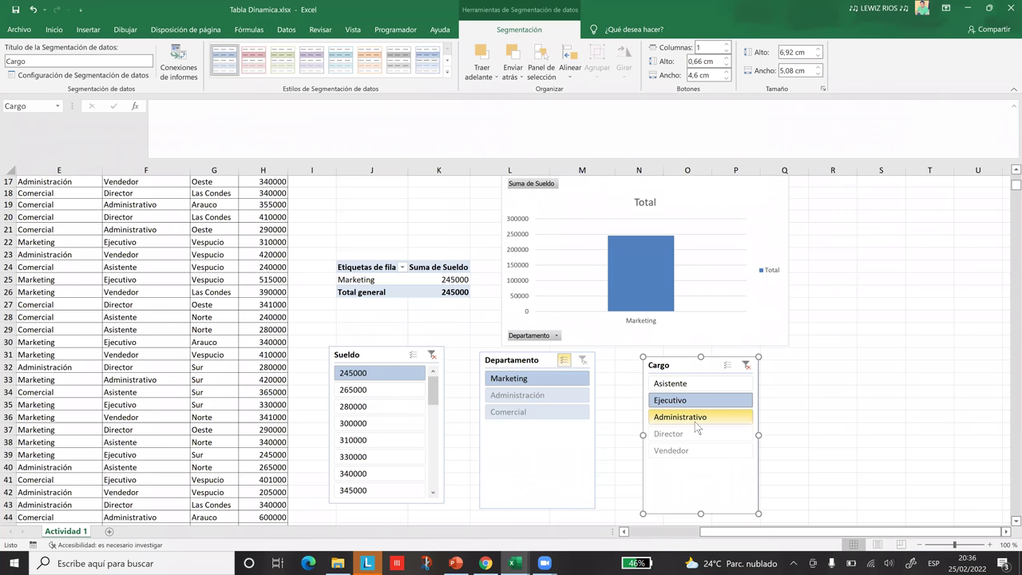
left_click(695, 421)
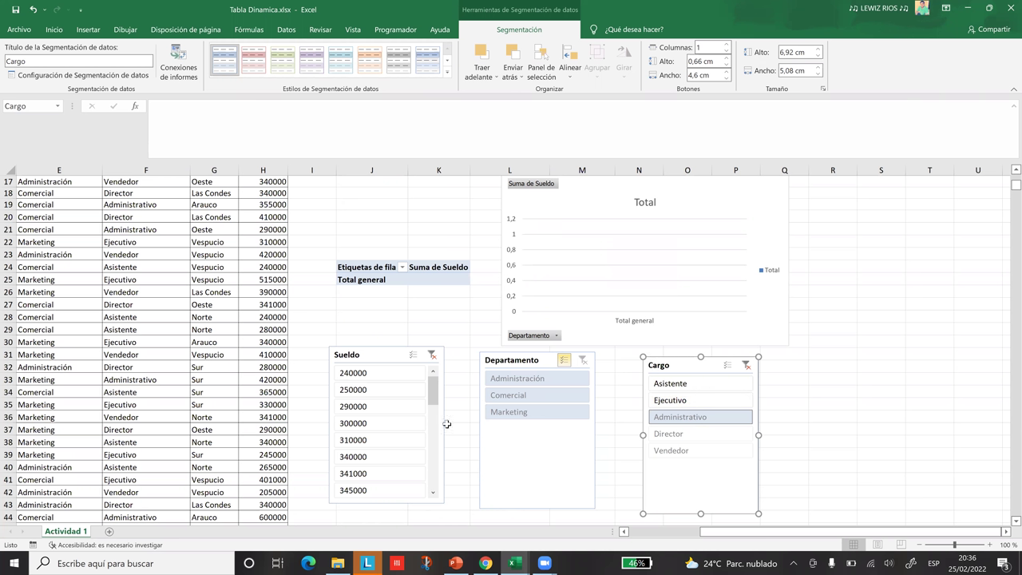
left_click(676, 435)
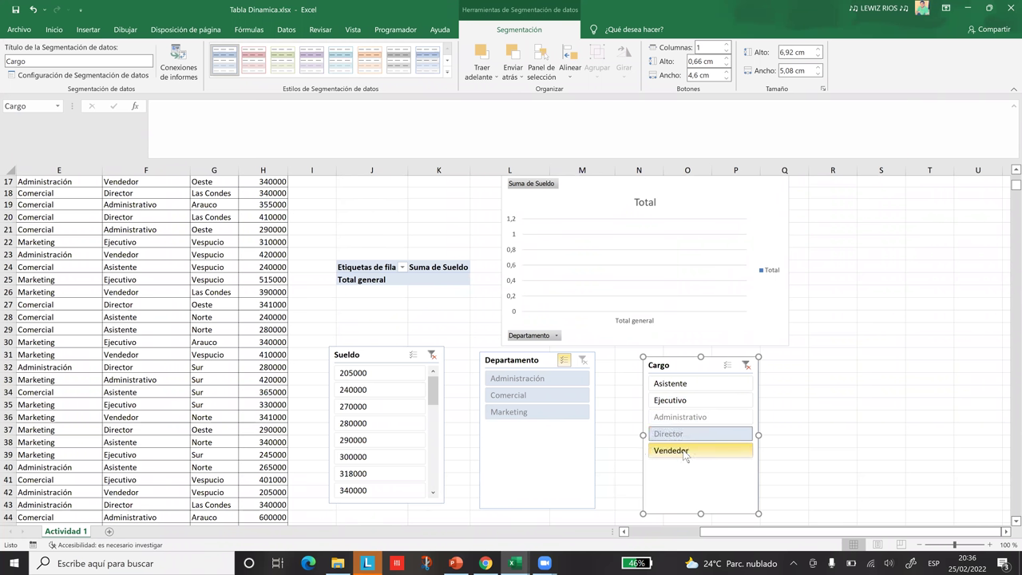
Clear the filters in the Cargo and Sueldo slicers, leaving all departments included in the Departamento slicer
left_click(748, 367)
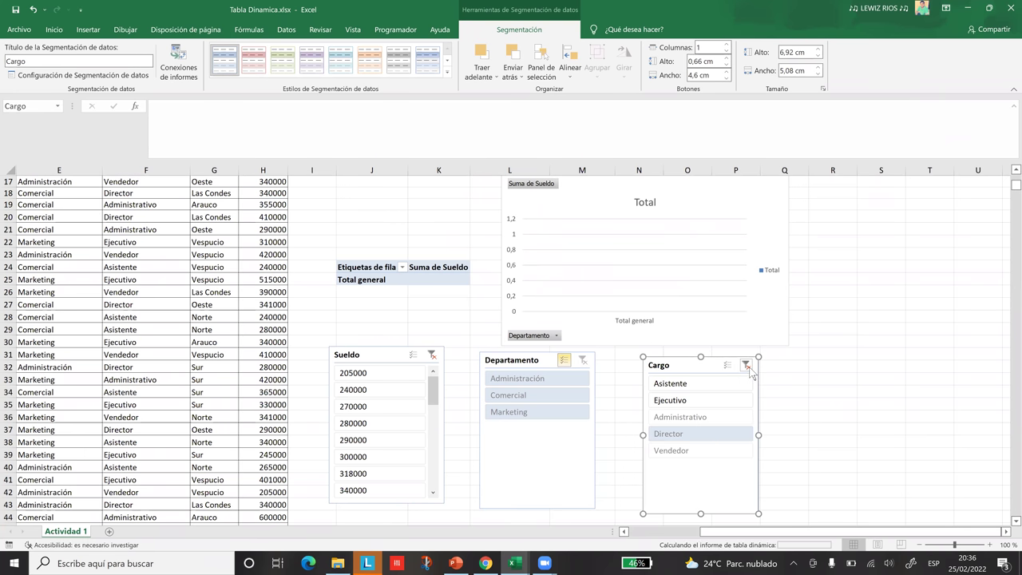
left_click(434, 356)
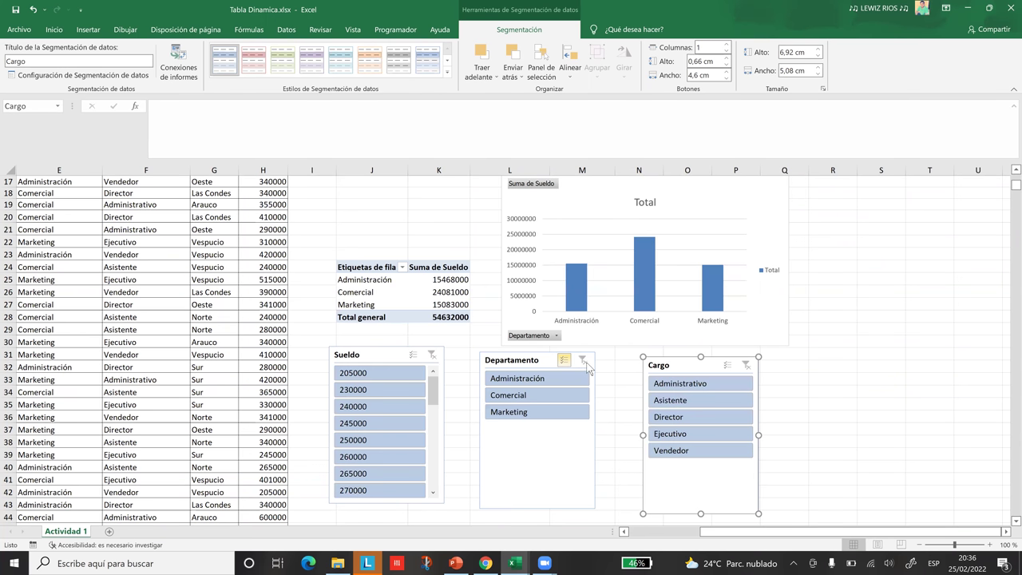
left_click(587, 365)
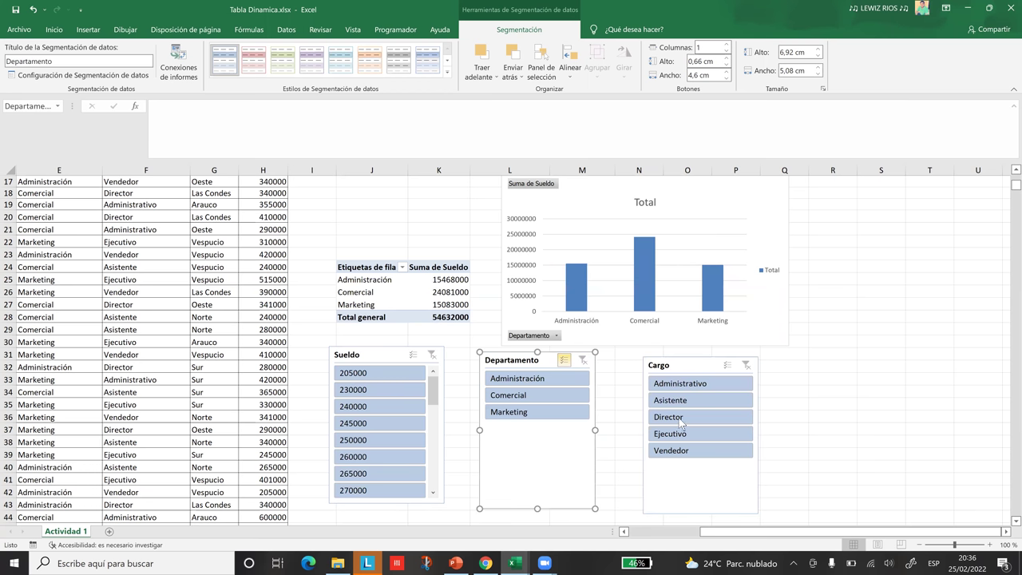
Filter the pivot data by the Asistente, Director, Ejecutivo and Vendedor positions in turn, with the Departamento slicer's multi-selection turned off
left_click(679, 417)
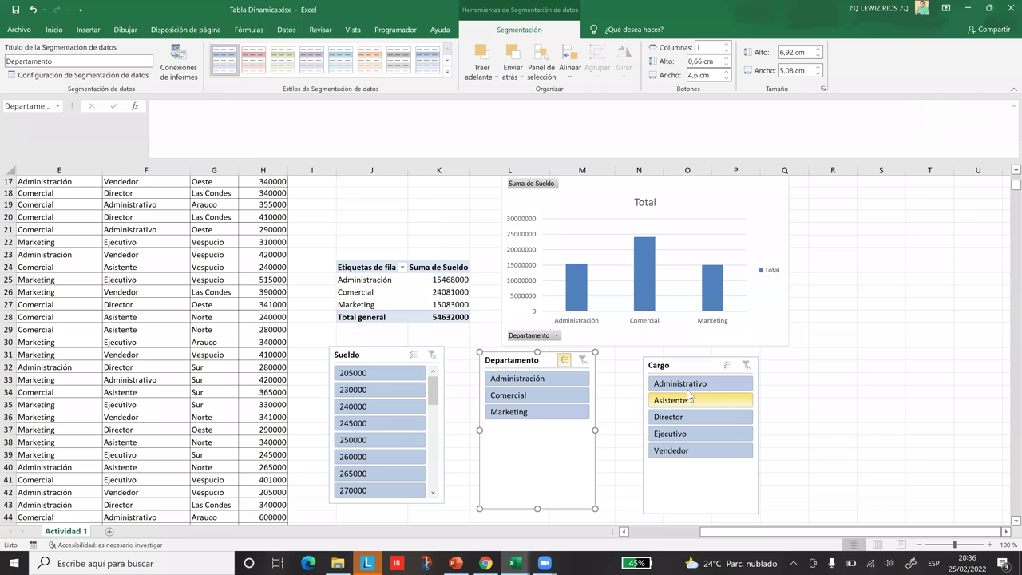
left_click(701, 401)
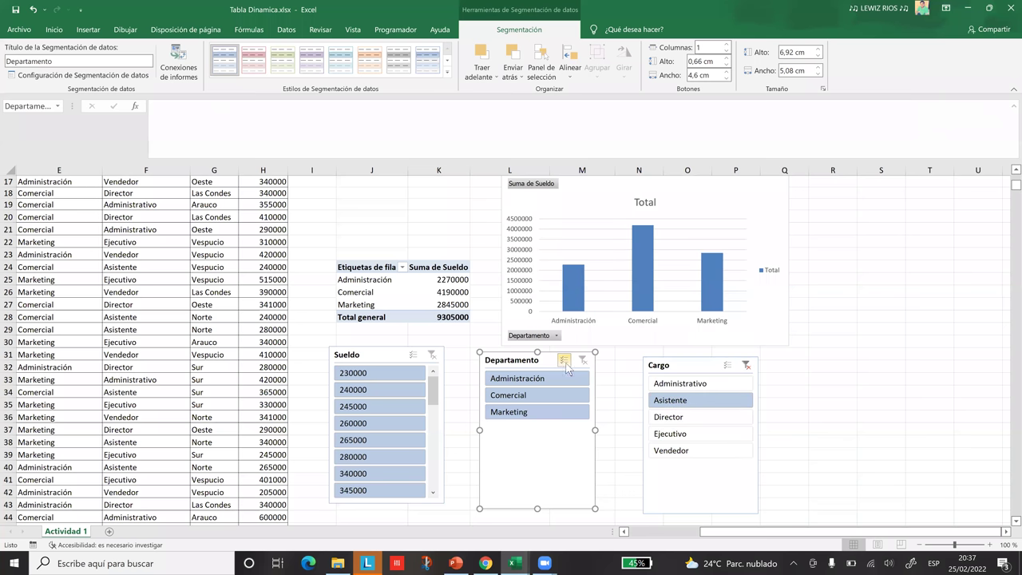
left_click(675, 419)
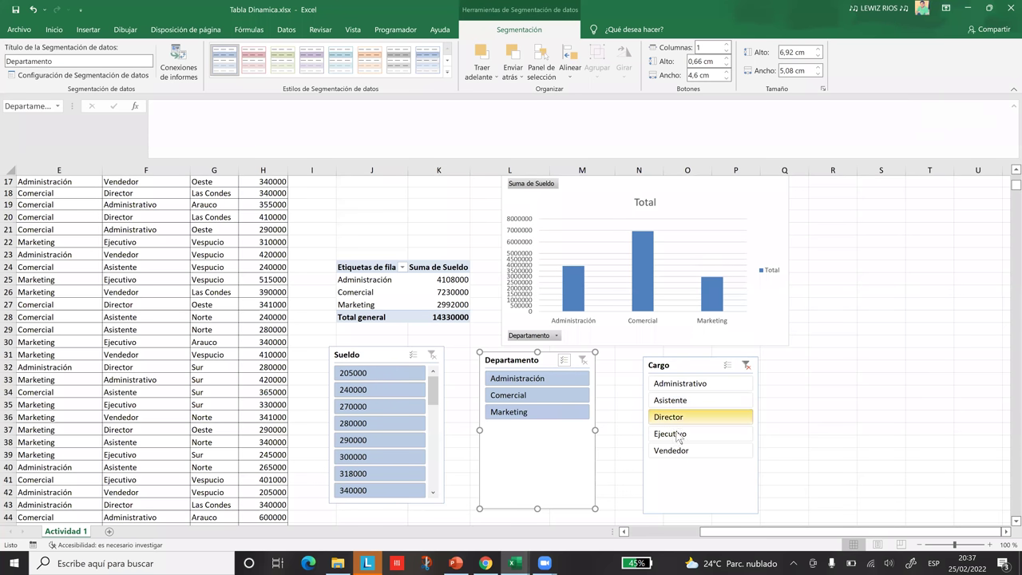
left_click(676, 433)
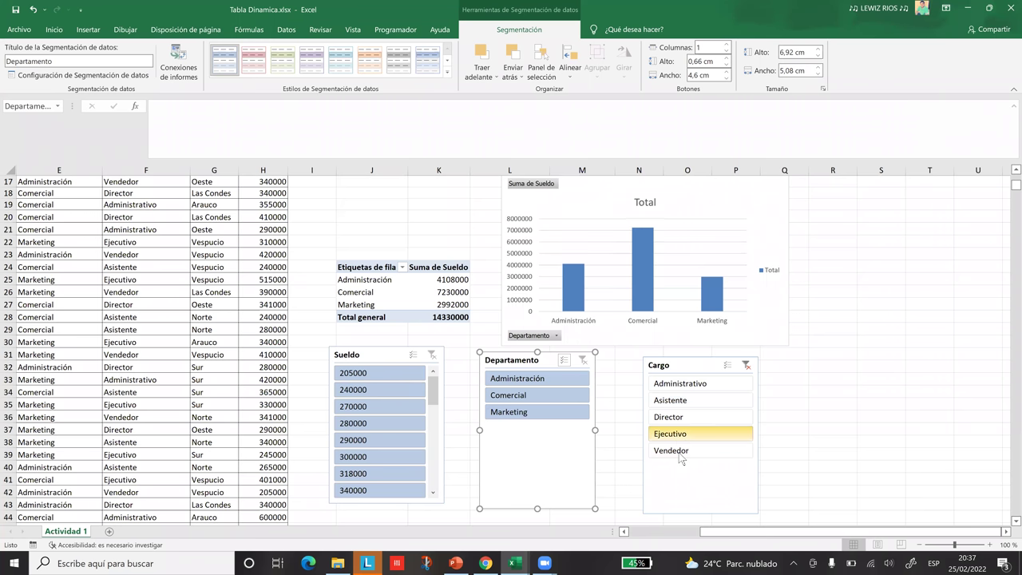
left_click(680, 452)
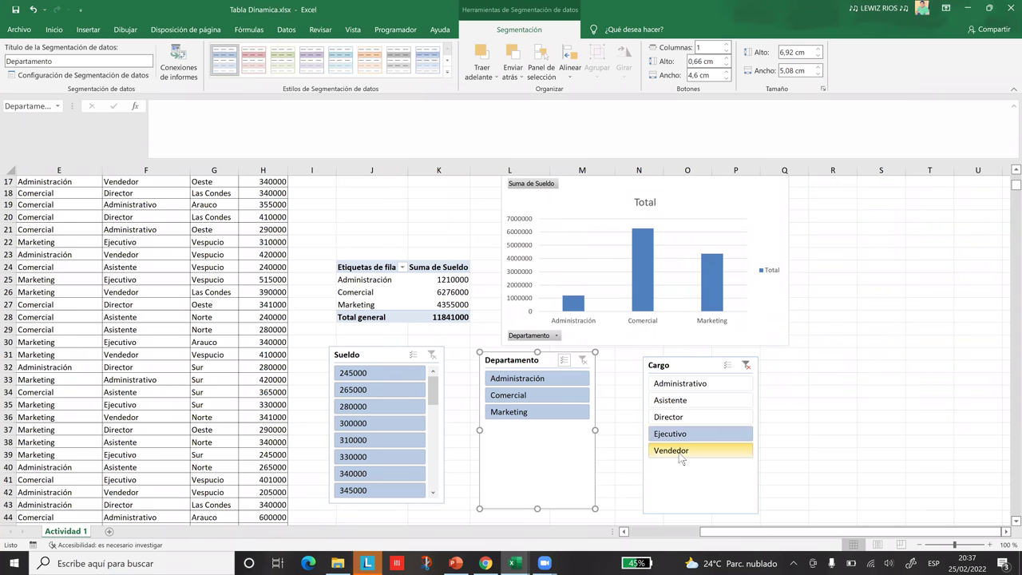
left_click(680, 454)
Filter the pivot table and chart by the Director position and the Marketing department using the slicers
left_click(675, 423)
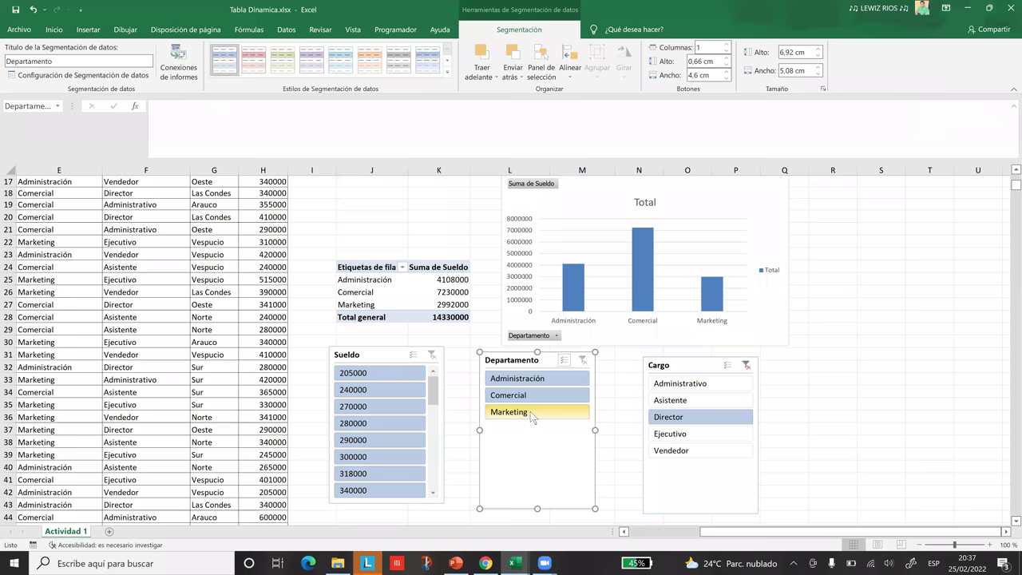
left_click(530, 412)
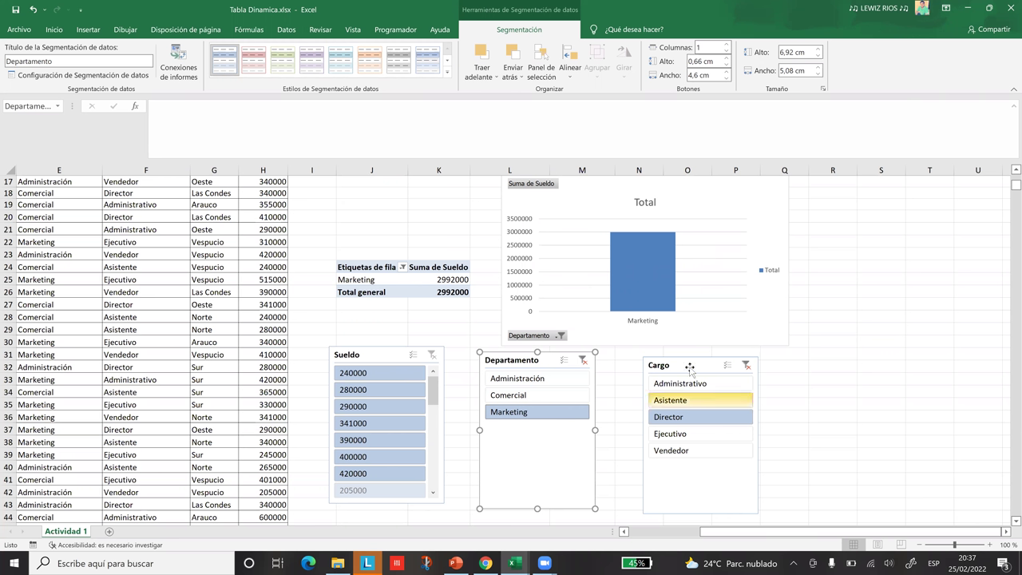
Apply a dark purple style to the Cargo slicer, dark blue to Departamento and dark teal to Sueldo
left_click_drag(694, 394, 682, 363)
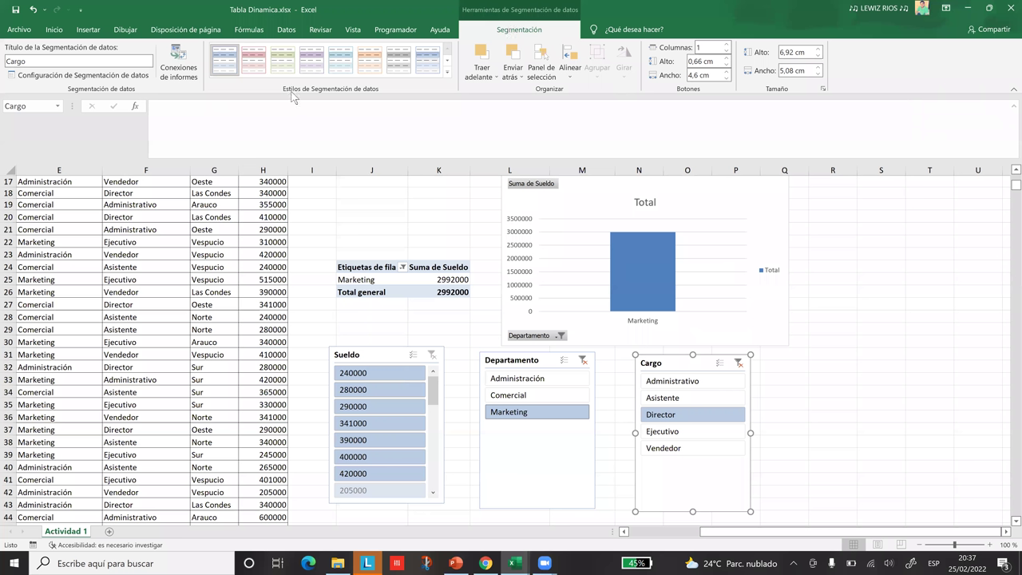
left_click(447, 73)
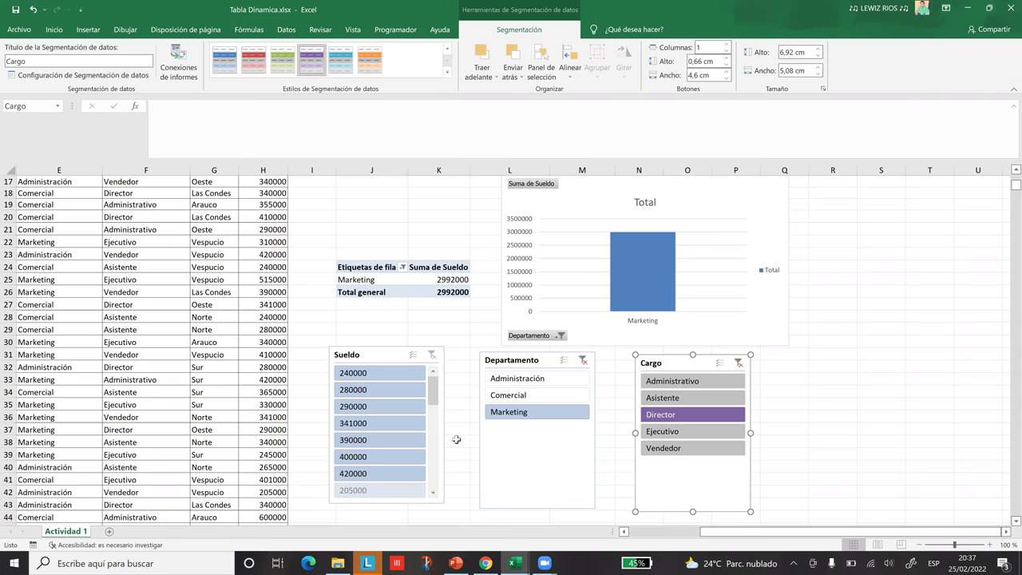
left_click(492, 443)
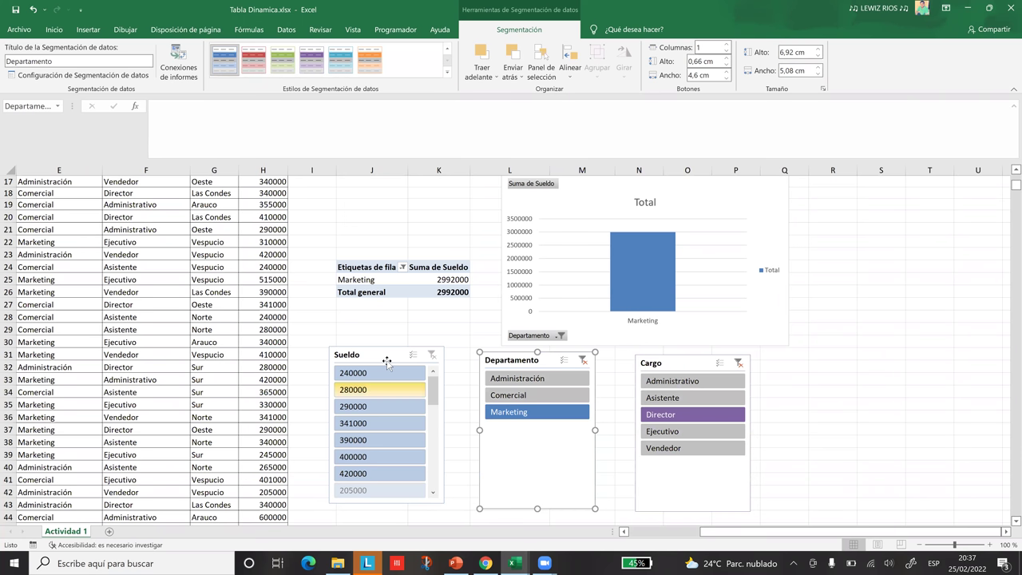
left_click(342, 61)
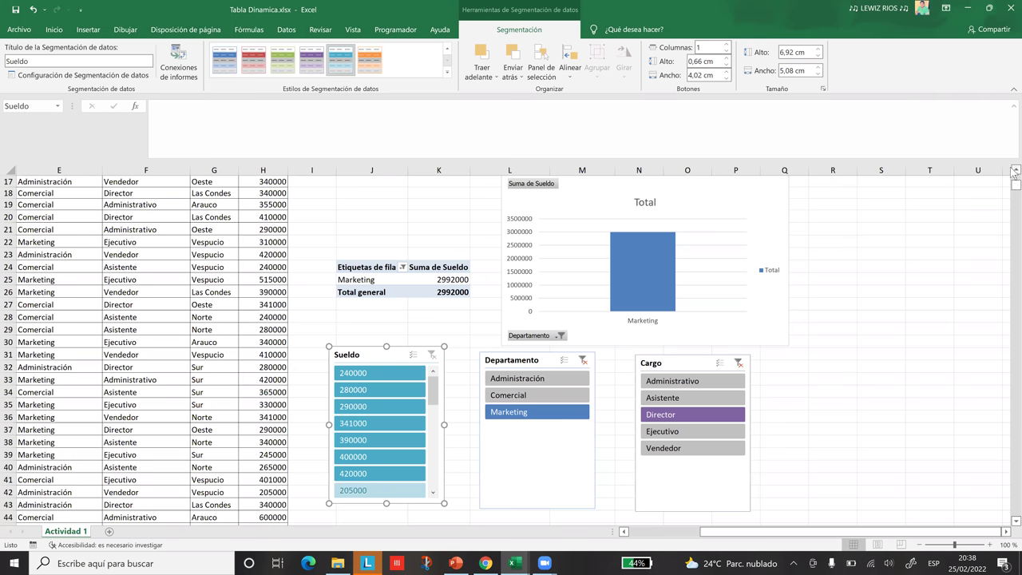
Delete the Cargo, Sueldo and Departamento slicers, keeping the pivot table and chart filtered to Marketing
scroll(1014, 176, "up", 1)
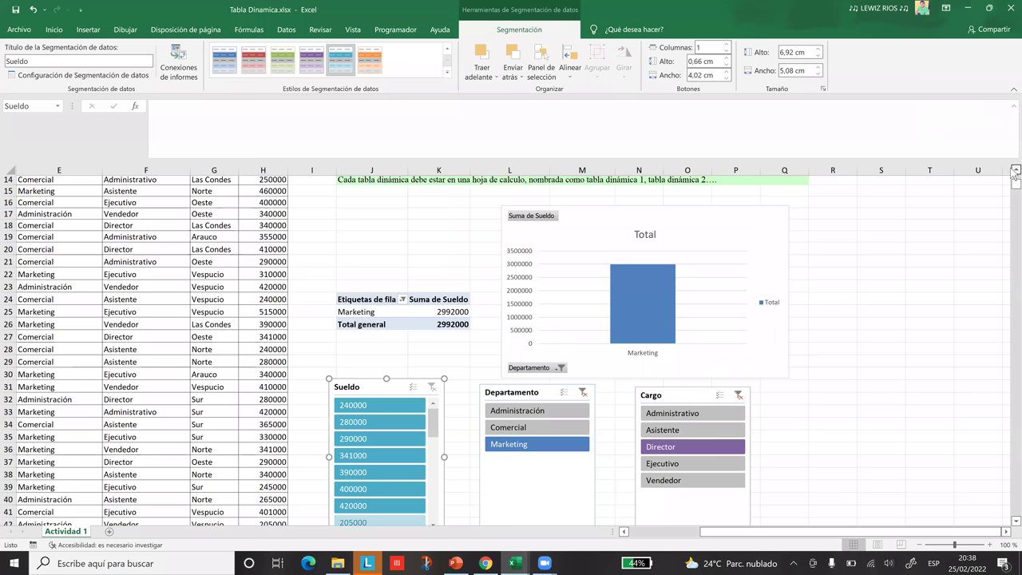
scroll(1014, 527, "up", 1)
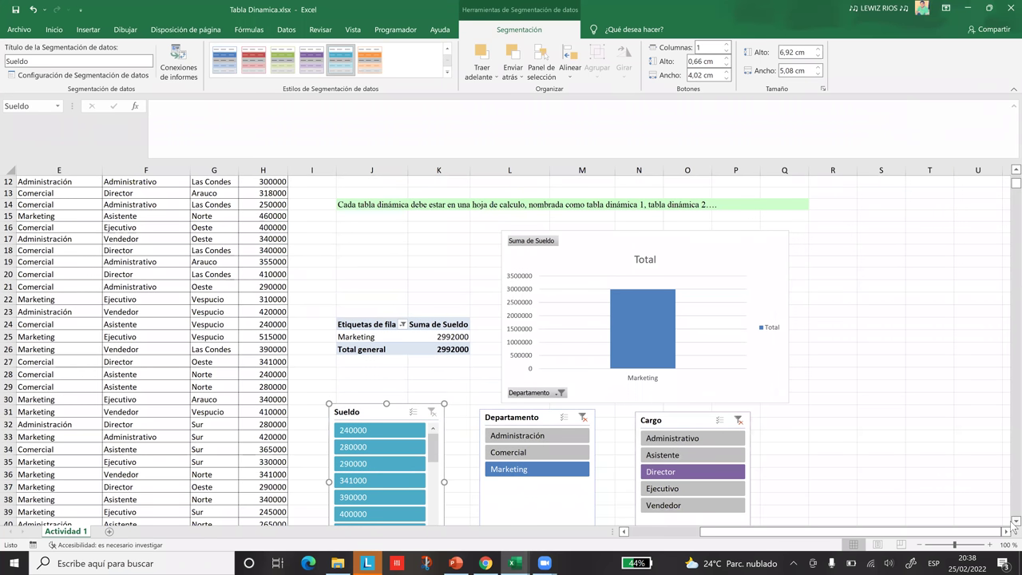
scroll(1014, 527, "down", 1)
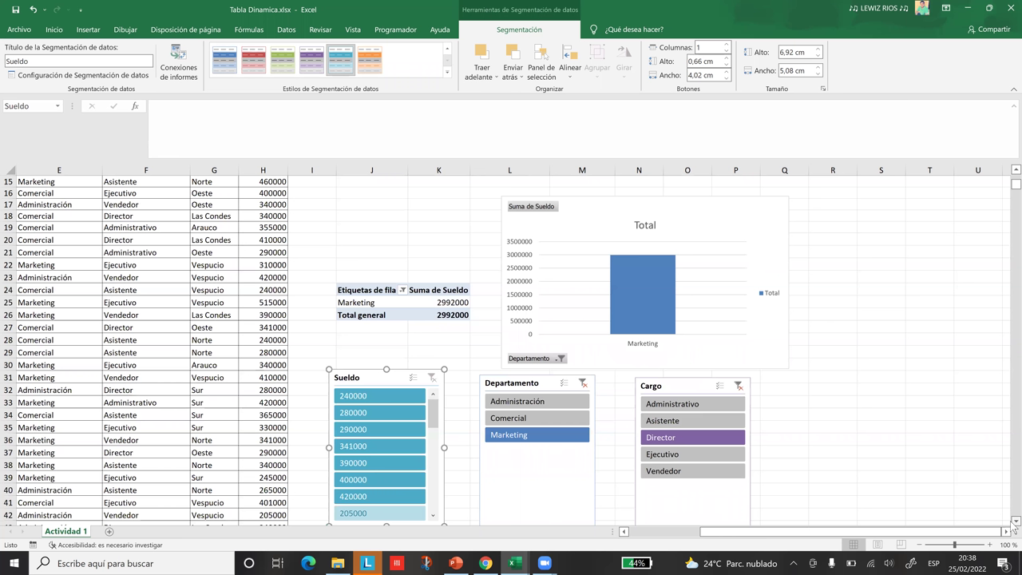
left_click(678, 389)
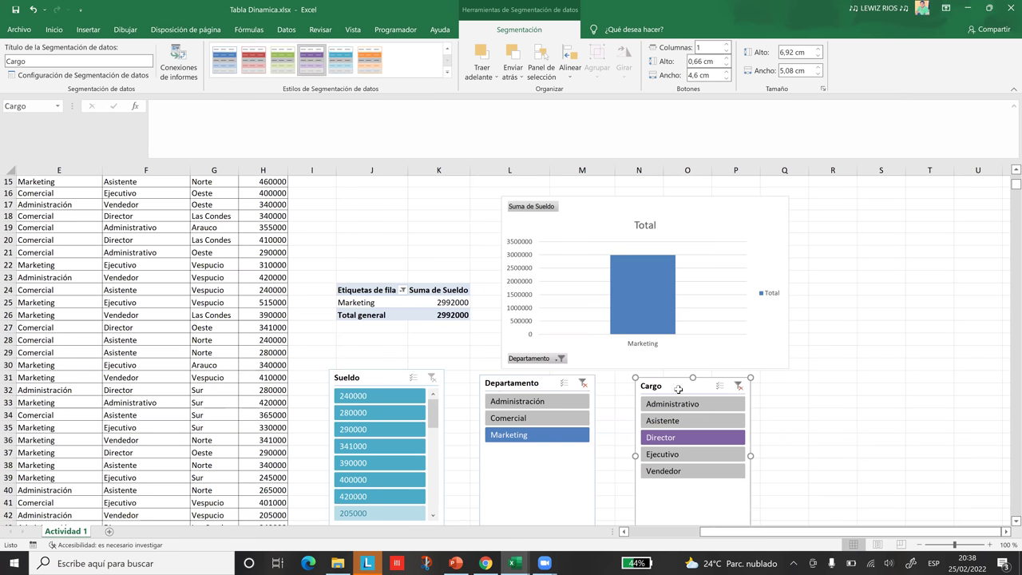
key("Delete")
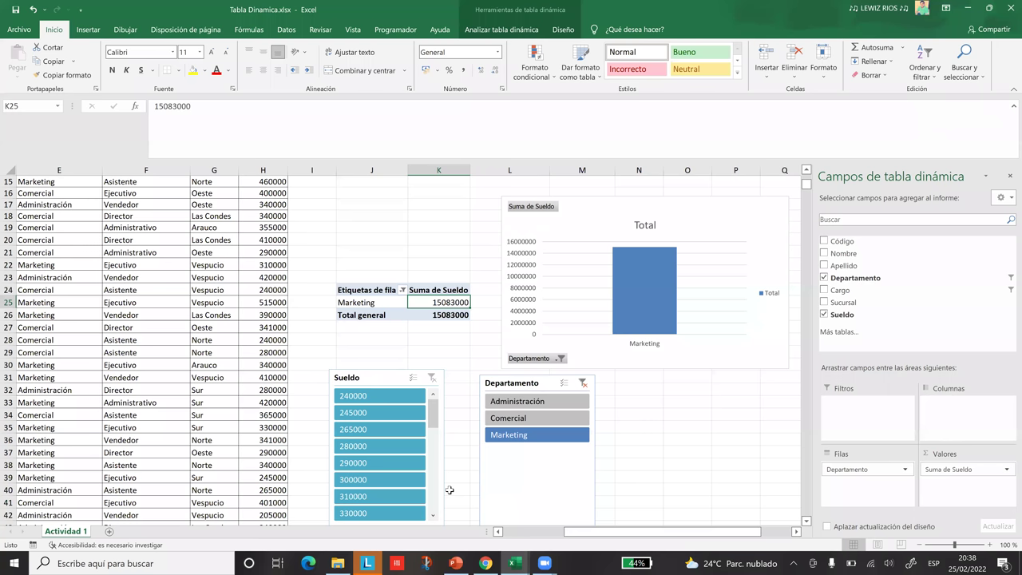
key("ctrl+z")
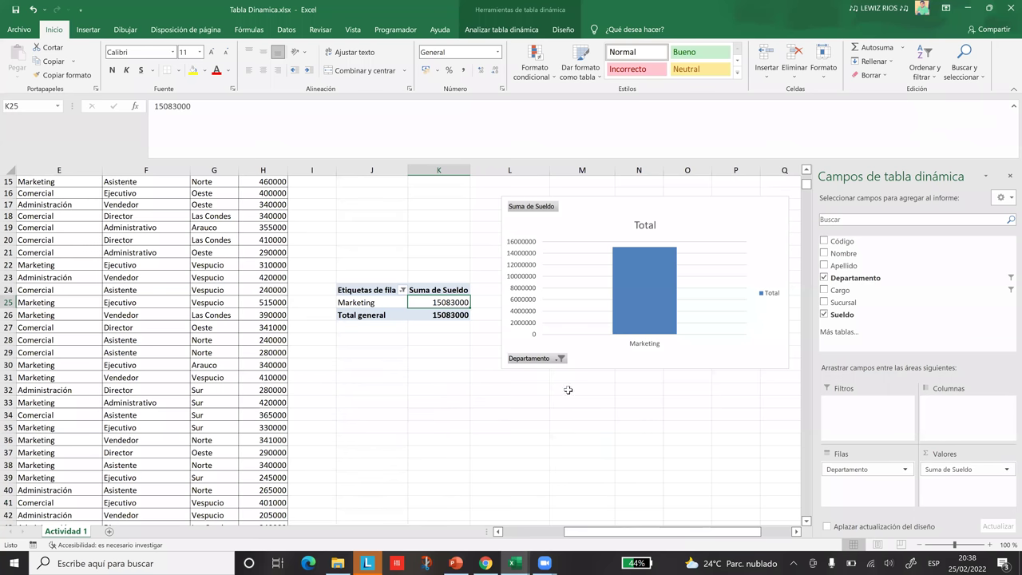
left_click(881, 289)
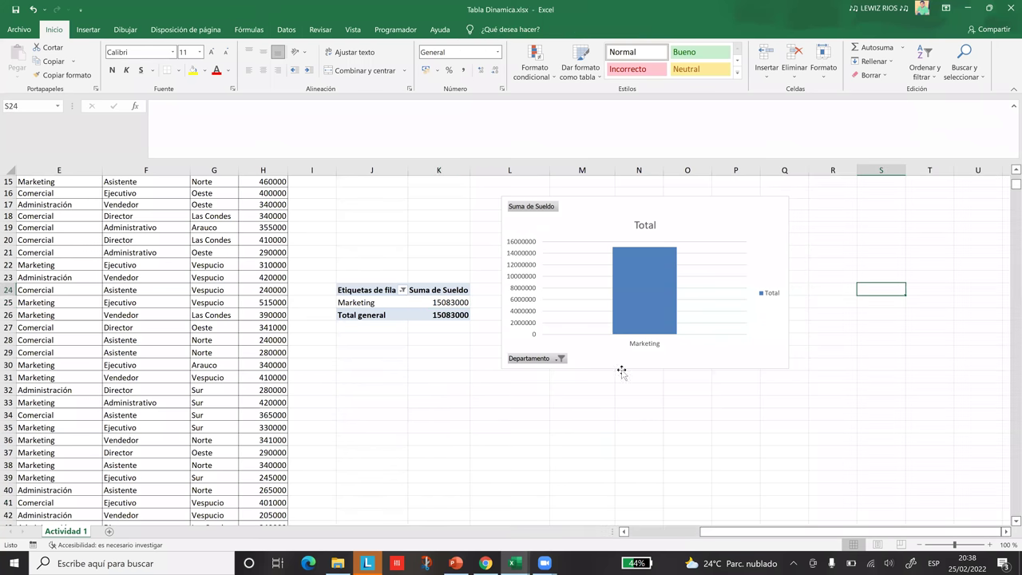
Examine the chart types available for the pivot chart, including Circular, Barras, Áreas, X Y (dispersión), Cotizaciones and Columnas
left_click(582, 224)
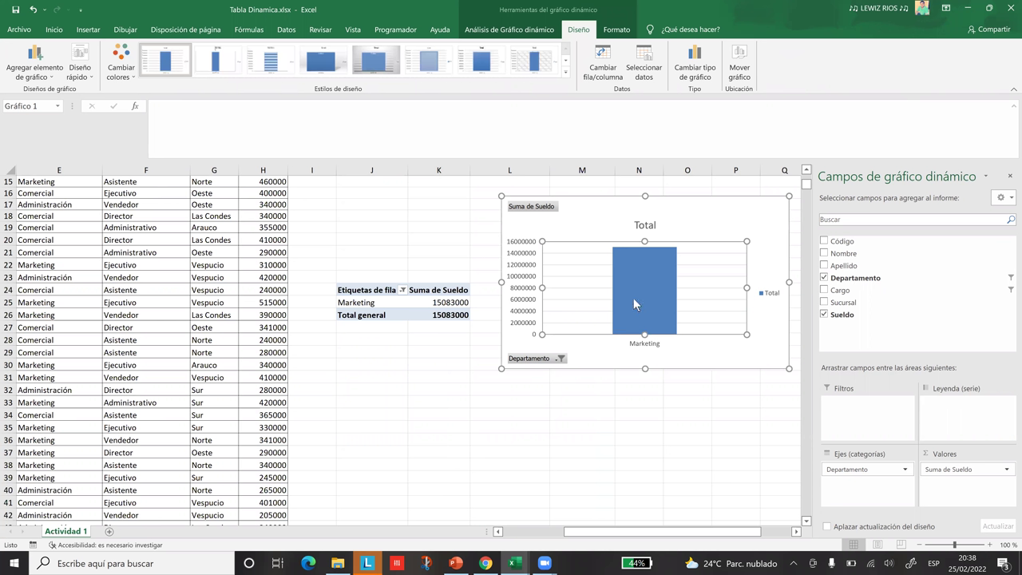
mouse_move(634, 304)
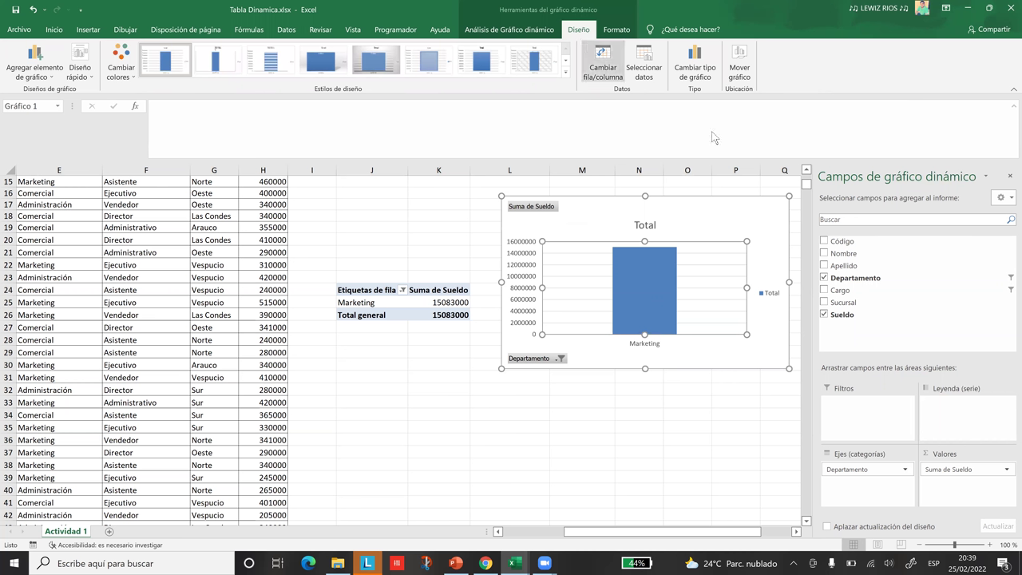
left_click(696, 59)
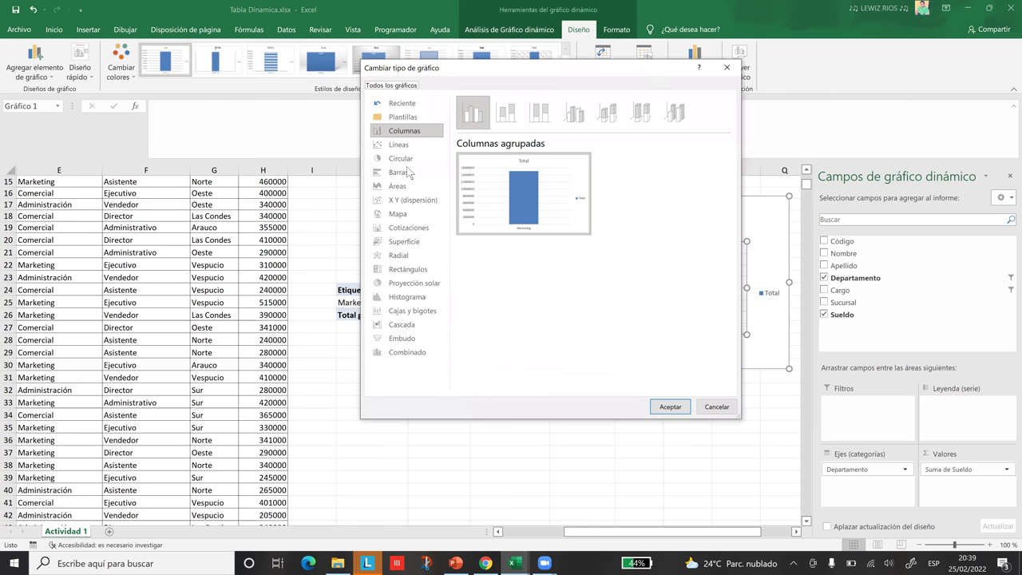
left_click(404, 159)
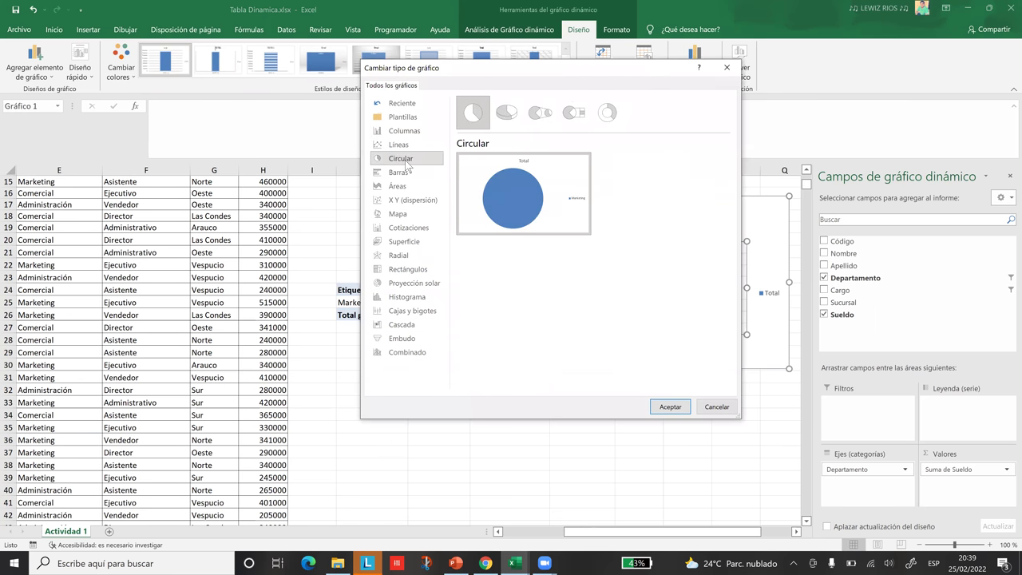
left_click(402, 173)
left_click(404, 187)
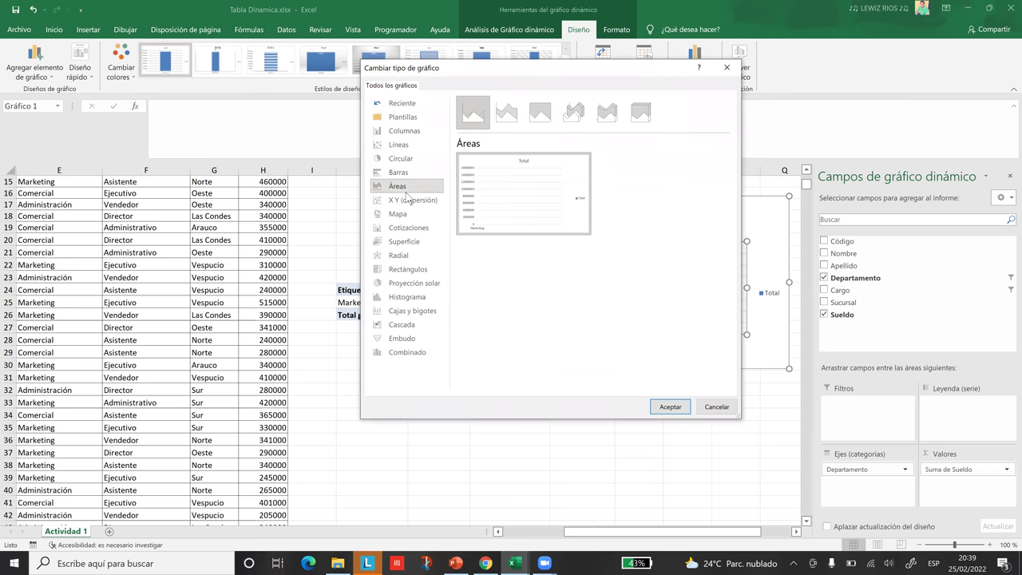
left_click(408, 201)
left_click(407, 228)
left_click(403, 157)
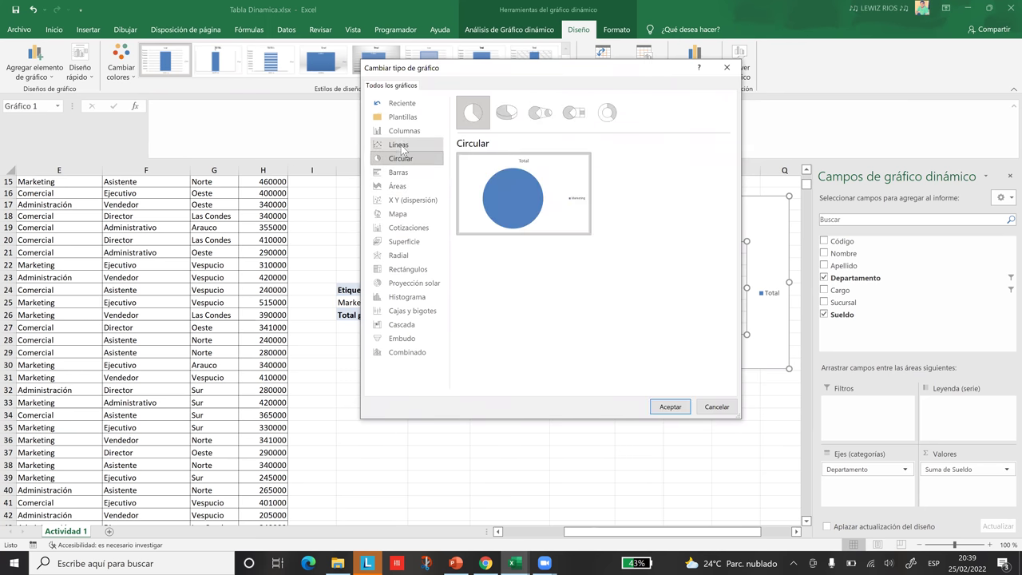
key("Up")
key("Up")
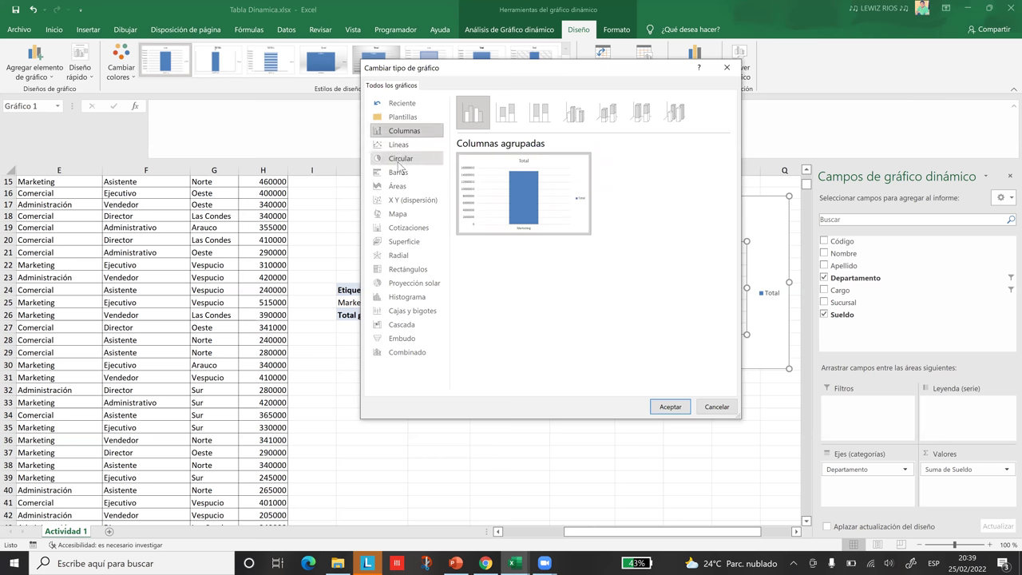
Change the pivot chart type to Barras agrupadas, leaving the chart selected
left_click(402, 177)
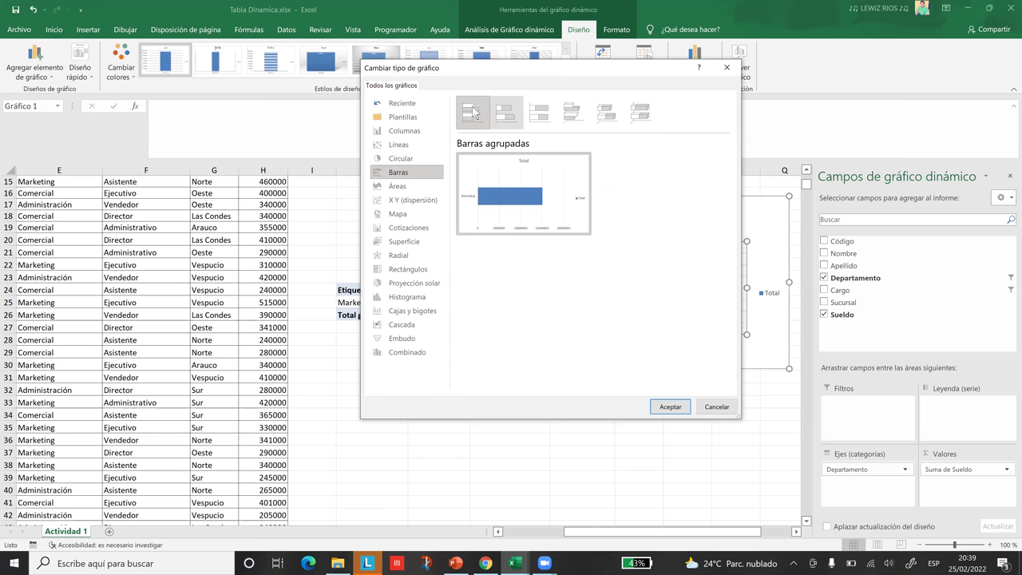
left_click(667, 408)
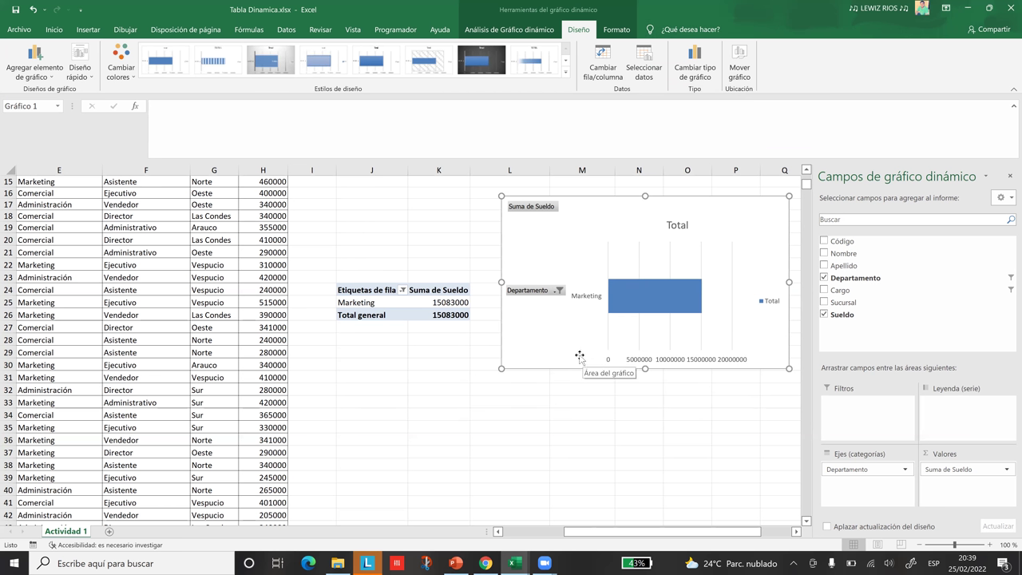
left_click(437, 430)
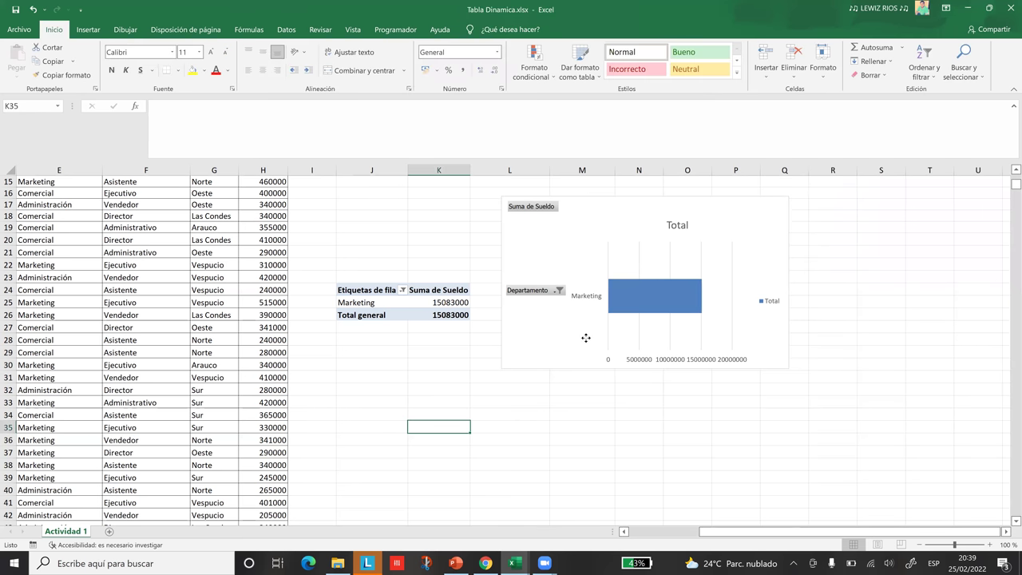
left_click(586, 341)
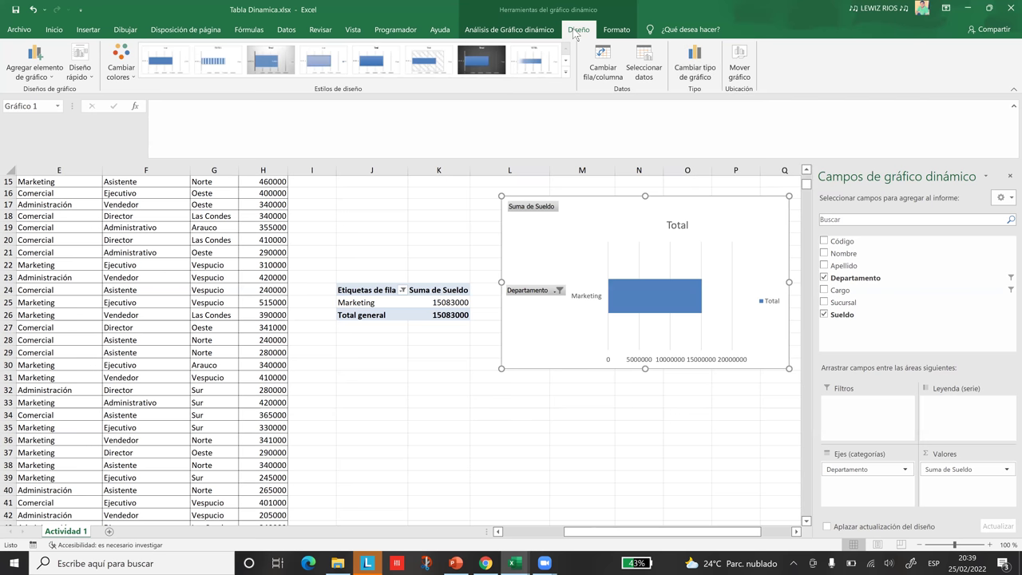
Change the pivot chart type from bars to Circular
left_click(695, 72)
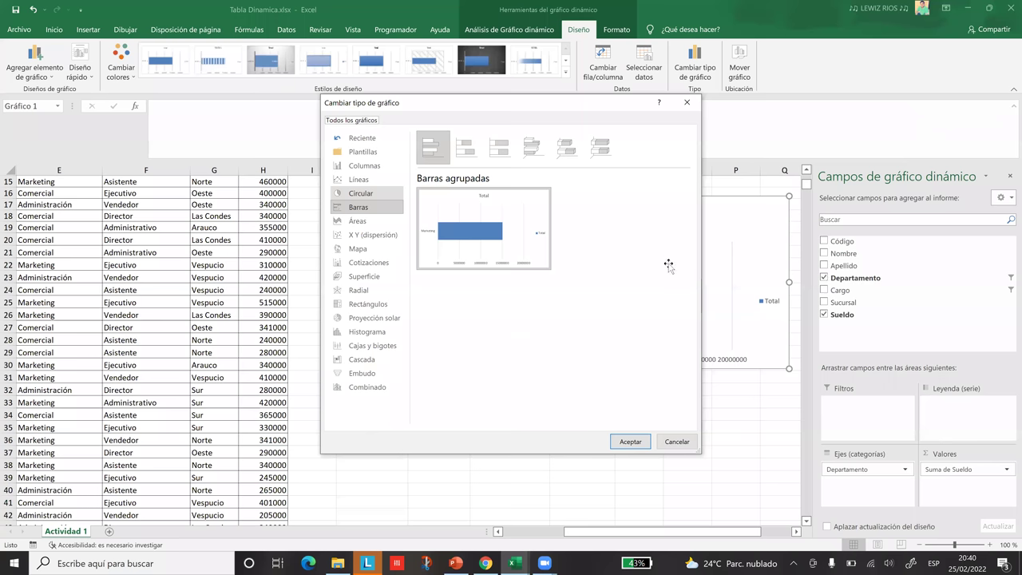
key("Escape")
key("Escape")
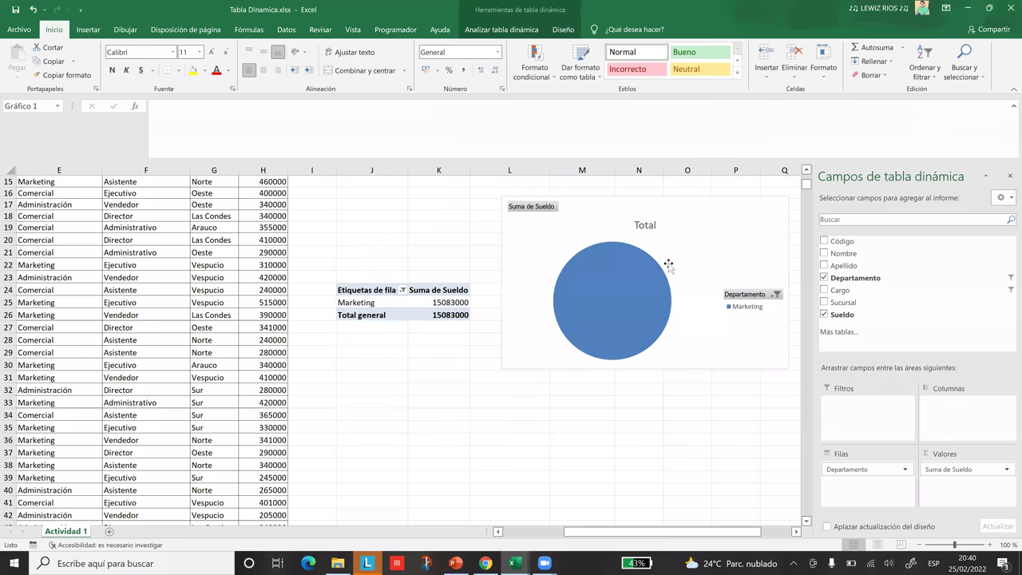
Set the pivot fields to Nombre followed by Departamento as axis categories, with the sum of Sueldo as values and no Sucursal
left_click(824, 278)
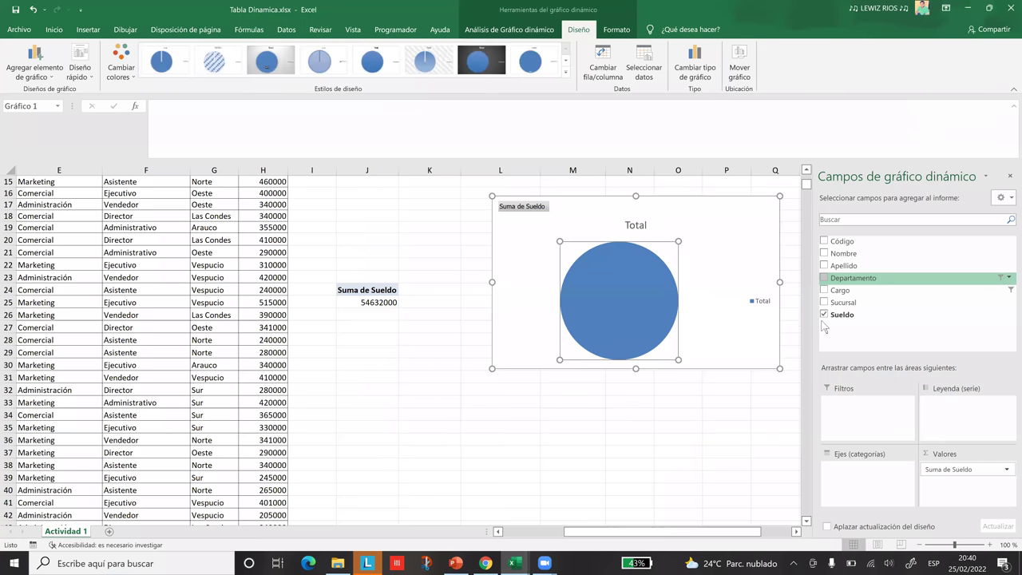
left_click(825, 266)
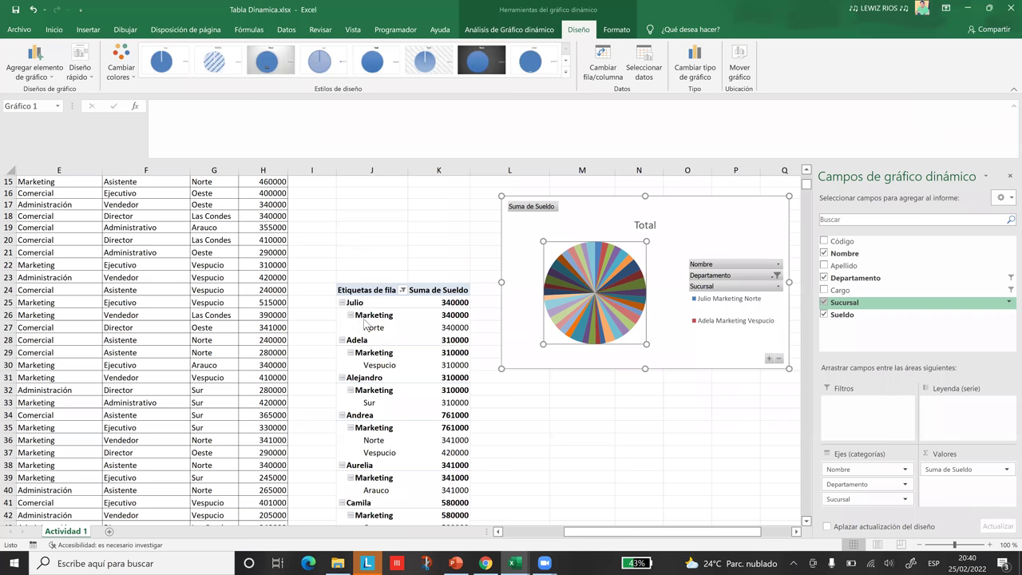
left_click(854, 470)
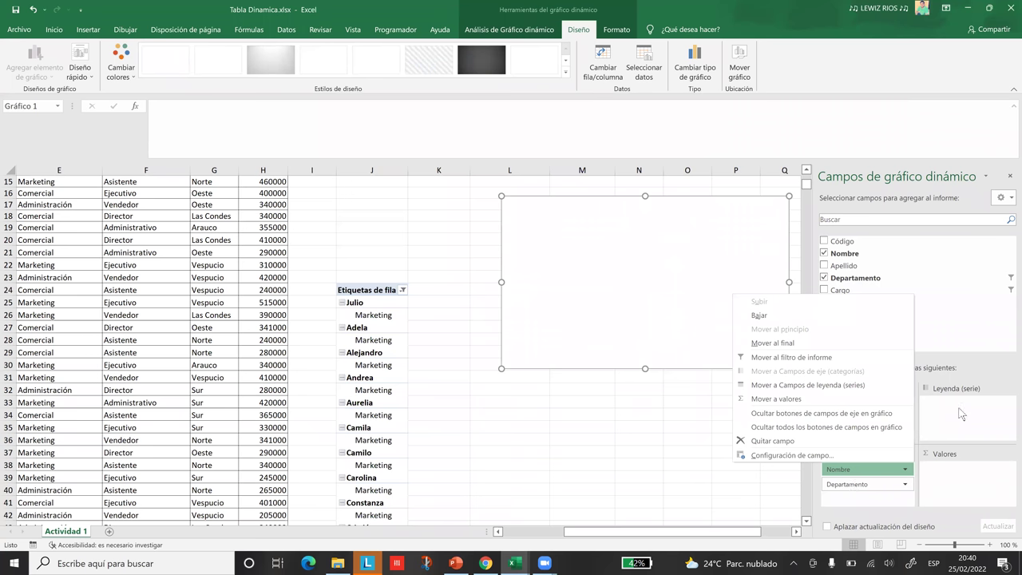
left_click(934, 447)
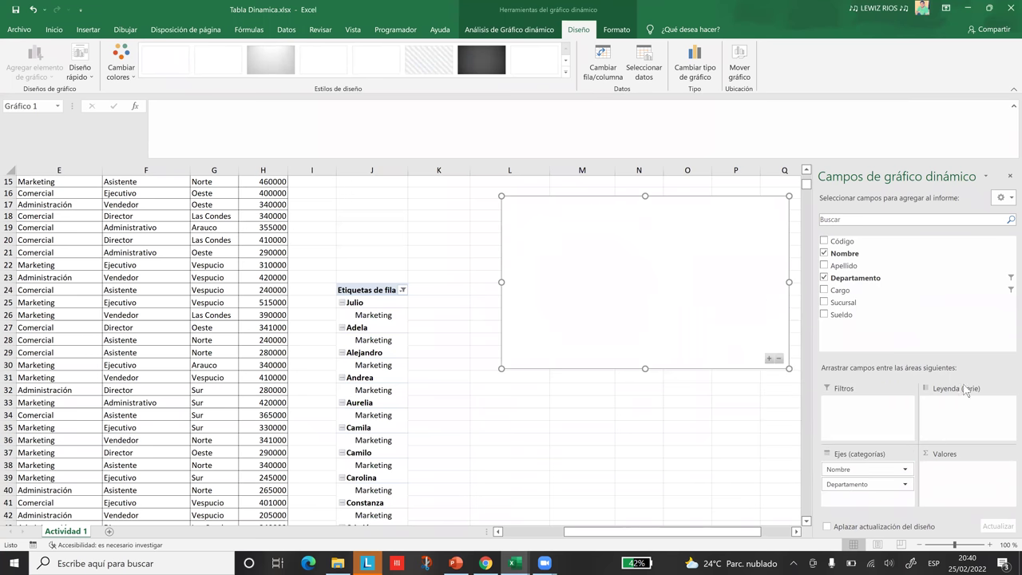
left_click(358, 352)
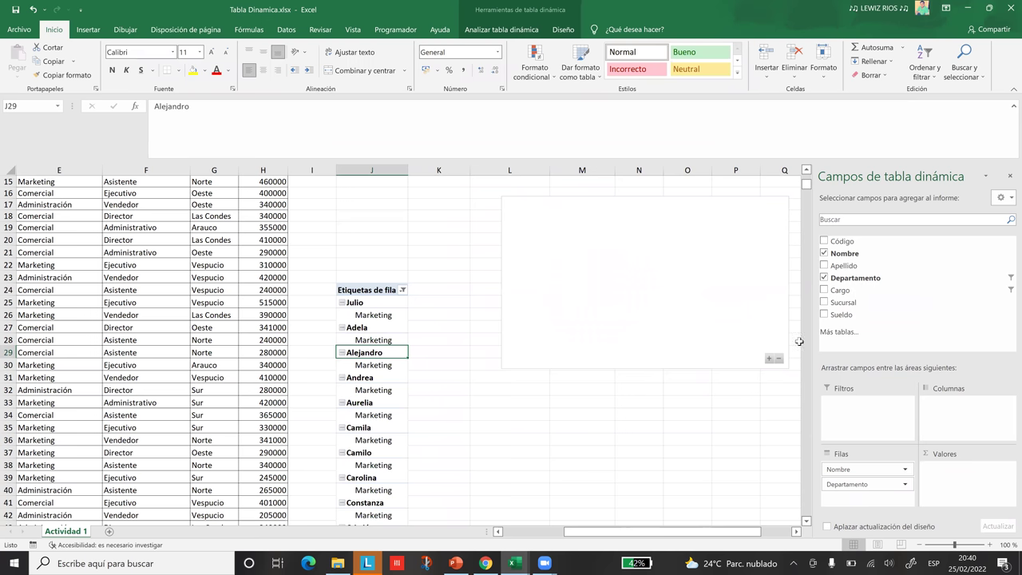
left_click(826, 316)
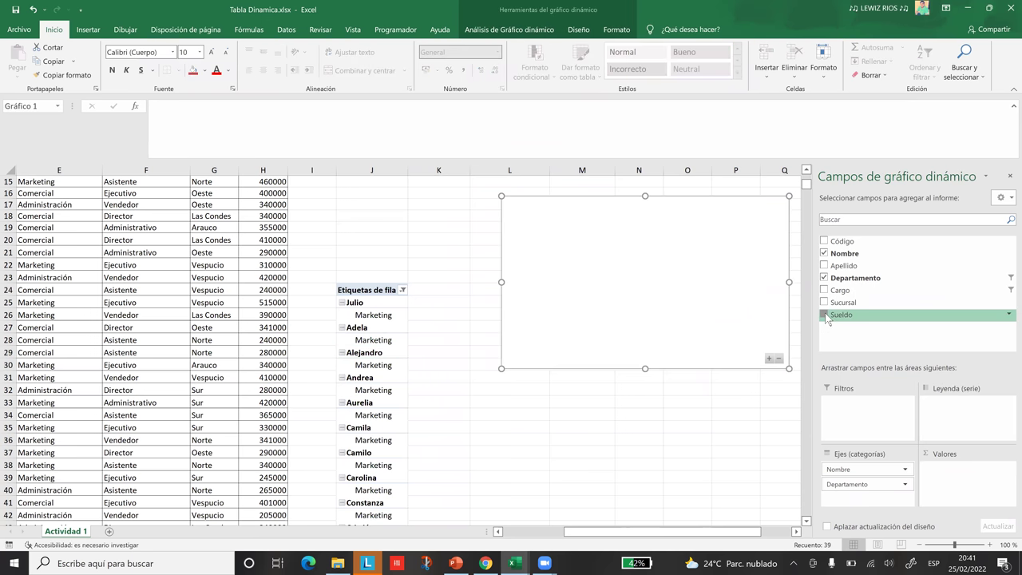
left_click_drag(827, 318, 563, 270)
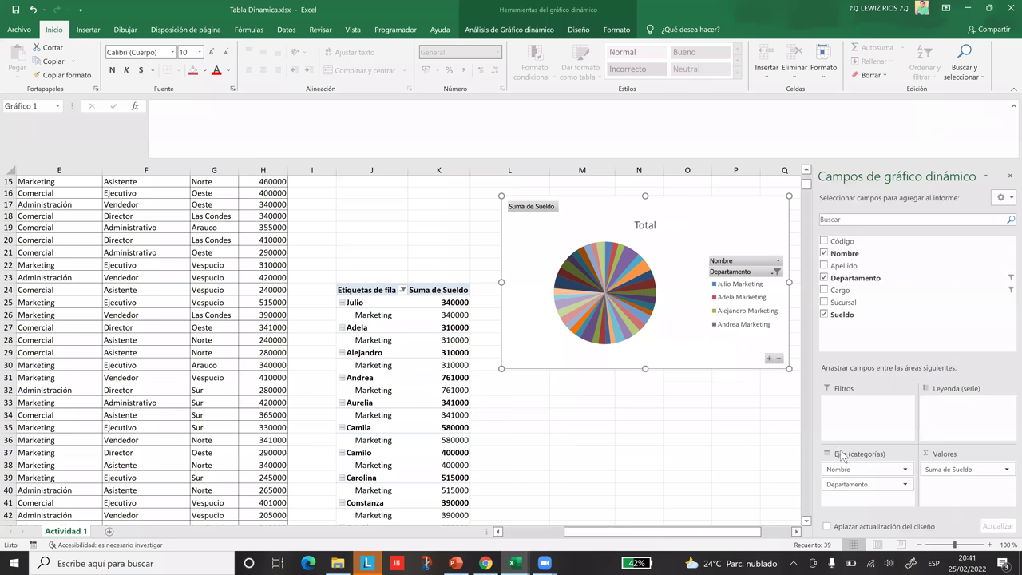
Move Departamento to the column labels and return it to the row labels below Nombre
left_click(854, 487)
mouse_move(854, 488)
left_mouse_down()
mouse_move(946, 441)
mouse_move(963, 419)
left_mouse_up()
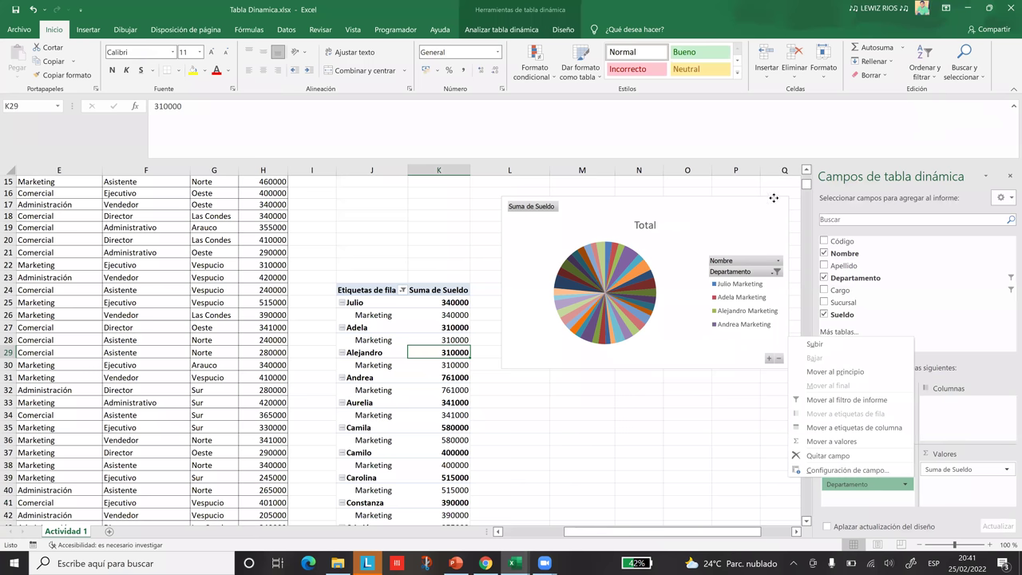
left_click(617, 488)
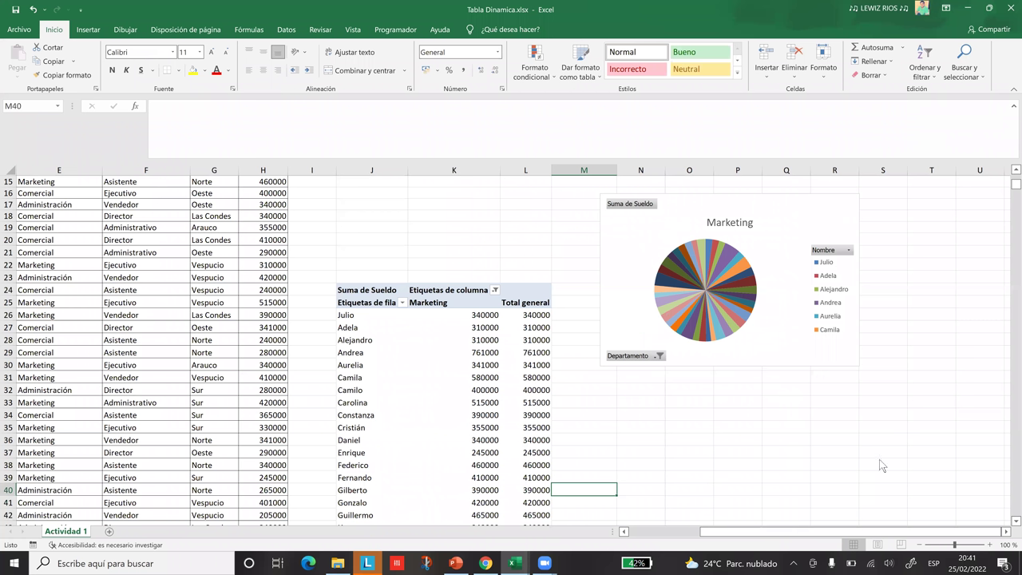
left_click_drag(882, 467, 861, 470)
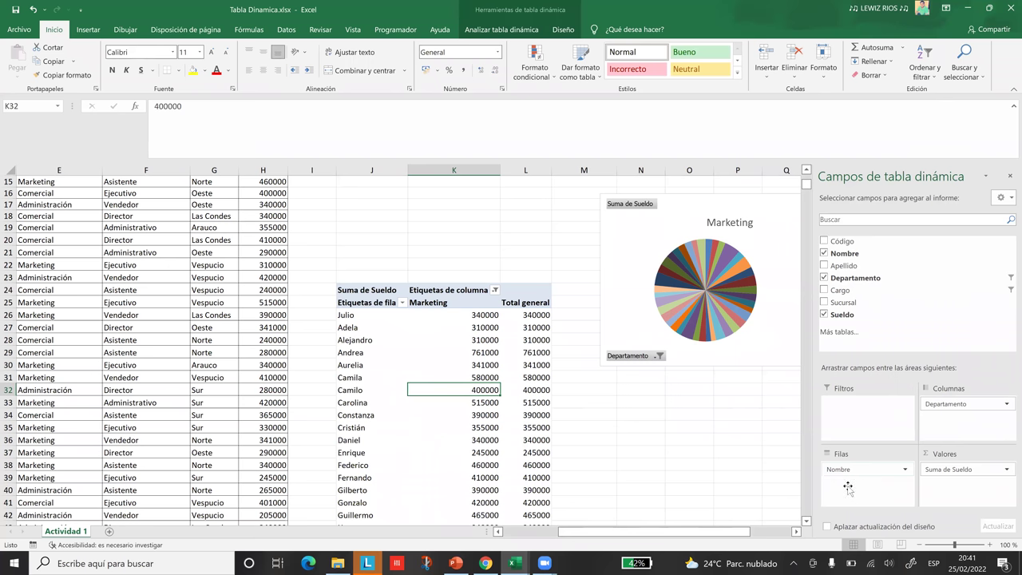
left_click_drag(848, 488, 849, 486)
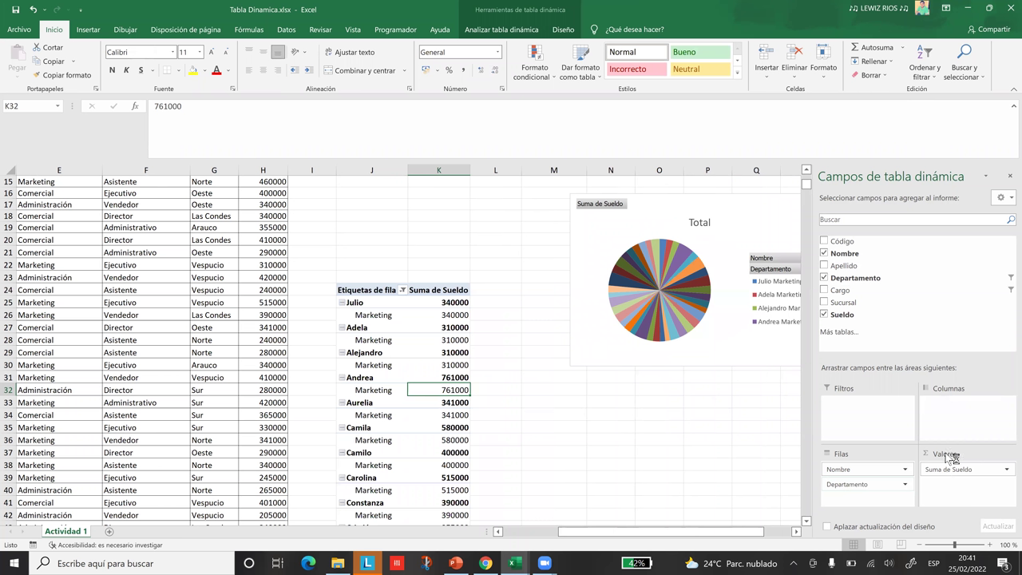
Summarize Sueldo by its maximum and use Departamento as a report filter showing only Comercial
double_click(959, 469)
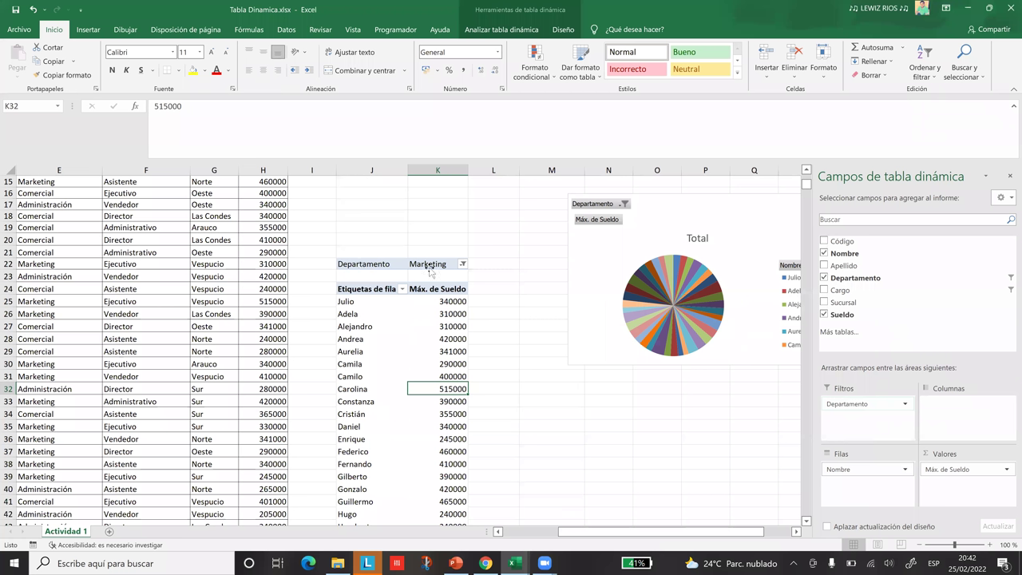
left_click(455, 267)
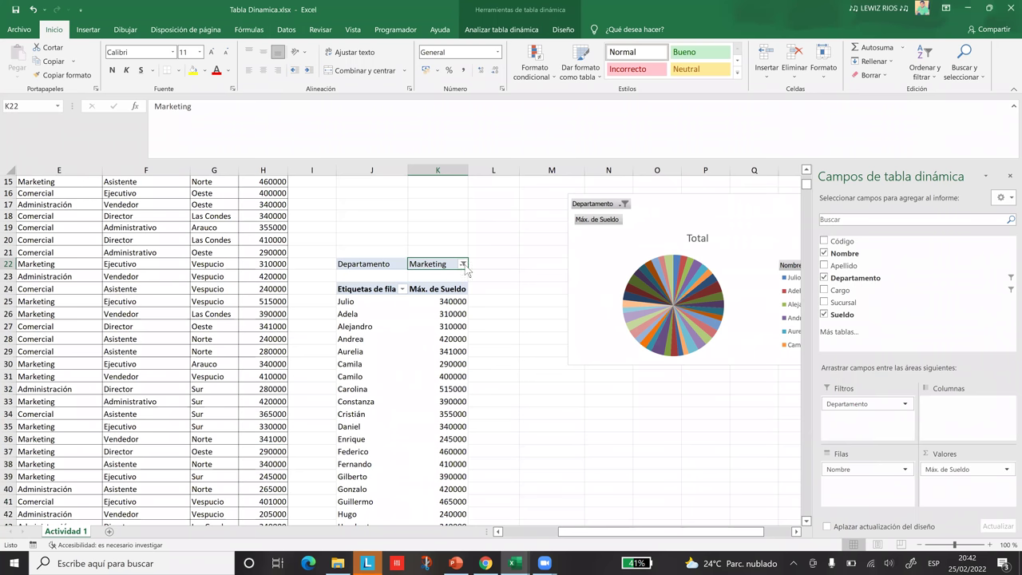
key("alt+Down")
left_click(336, 314)
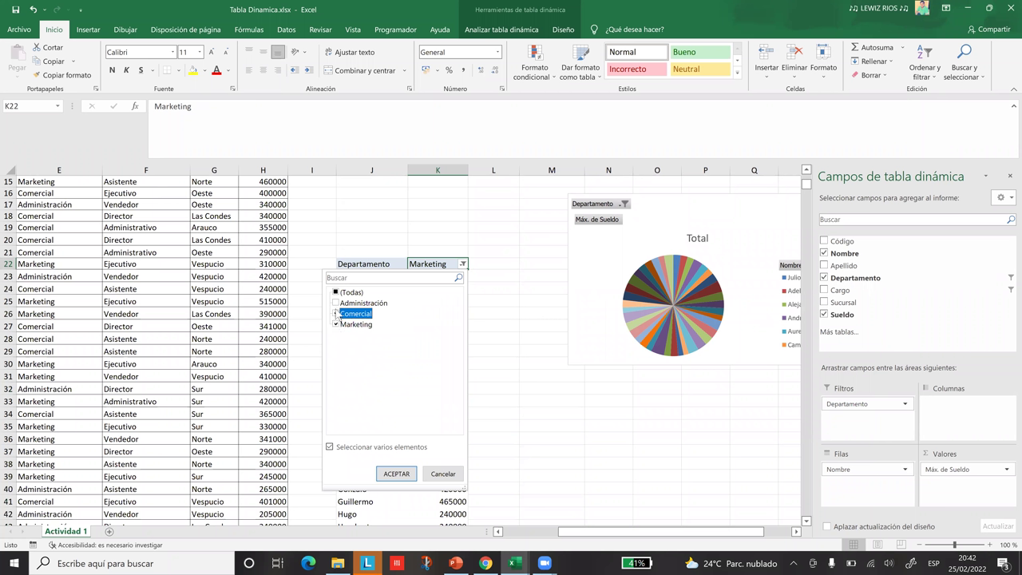
left_click(337, 324)
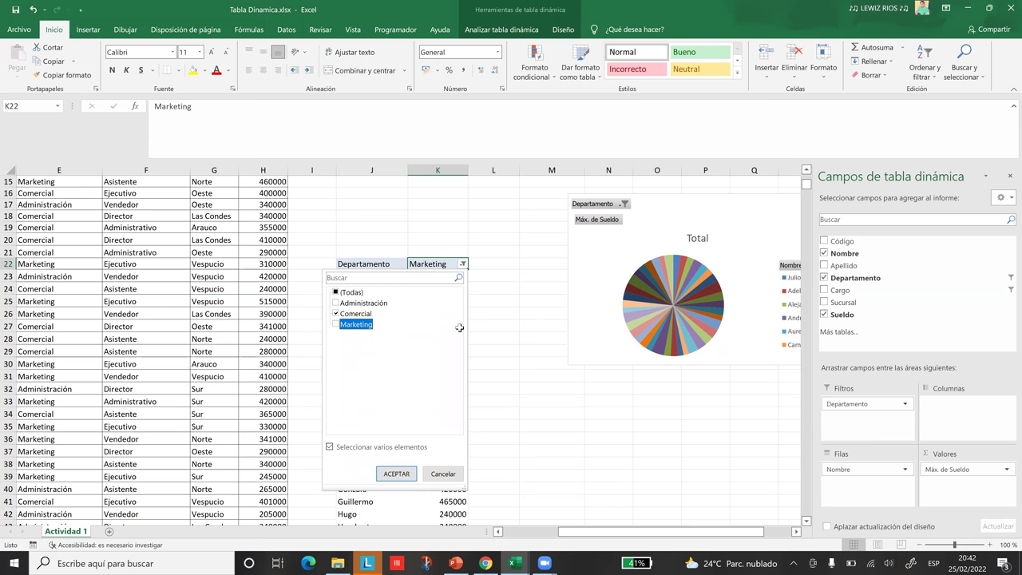
key("Return")
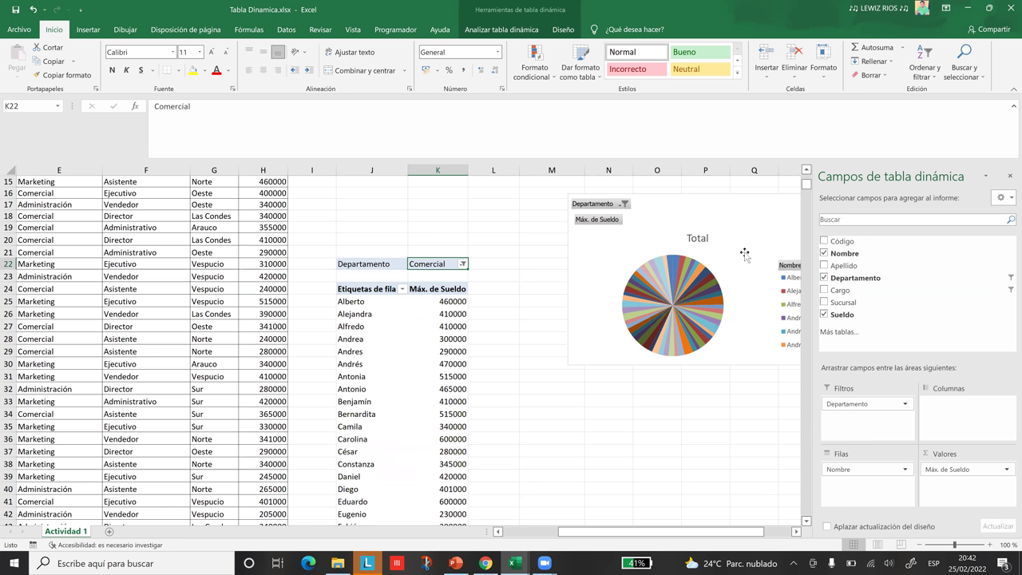
Set the Departamento report filter on the pivot chart to all departments
left_click(694, 270)
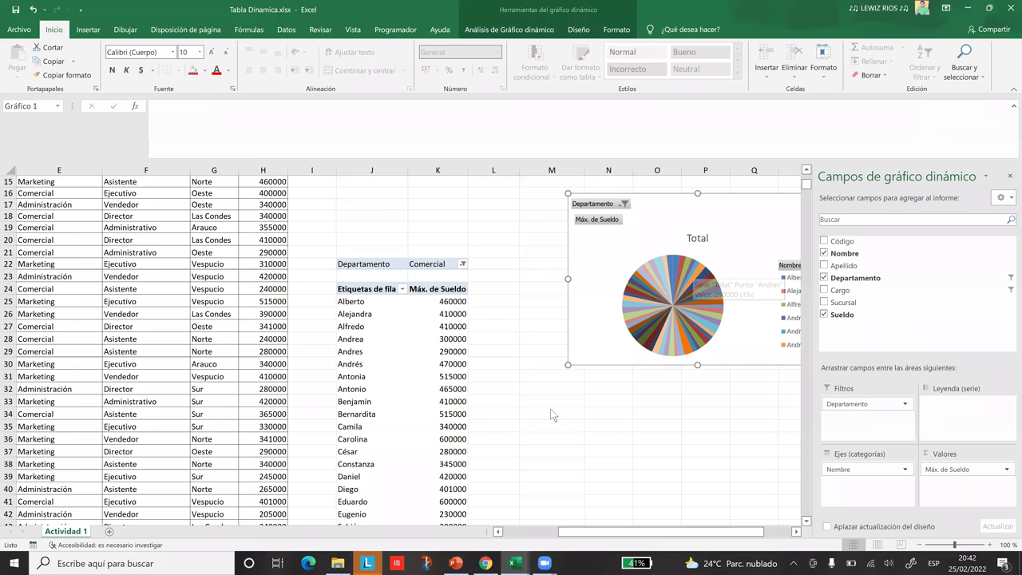
key("alt+Down")
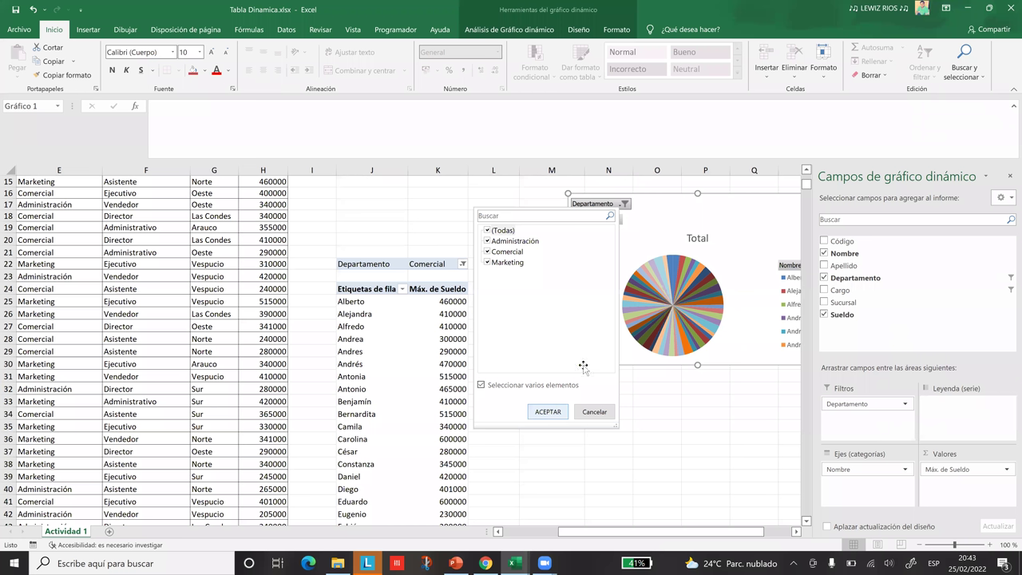
key("Return")
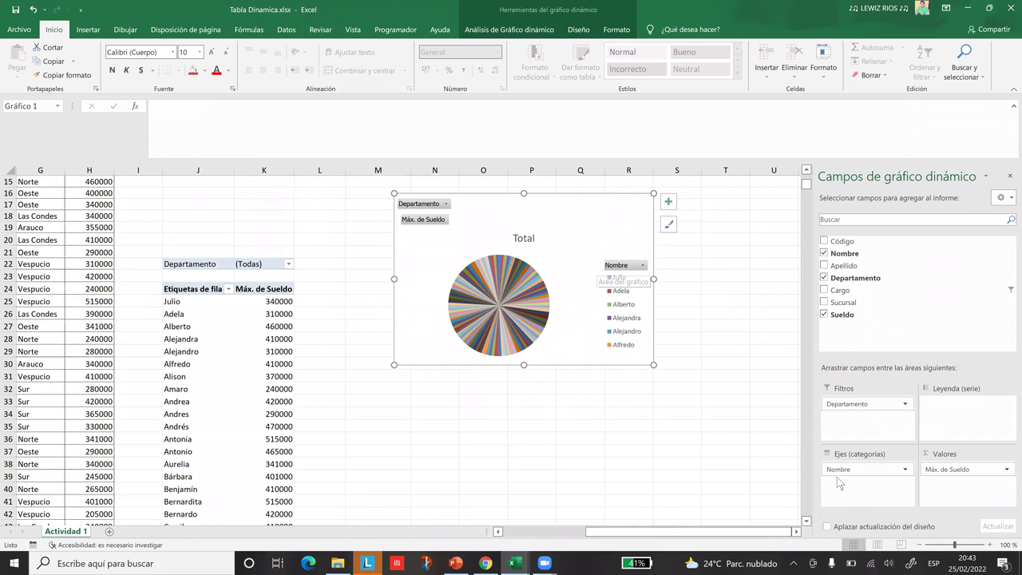
Arrange the chart with Nombre as axis categories and Departamento as legend series, and change it to a column chart
left_click_drag(839, 470, 952, 409)
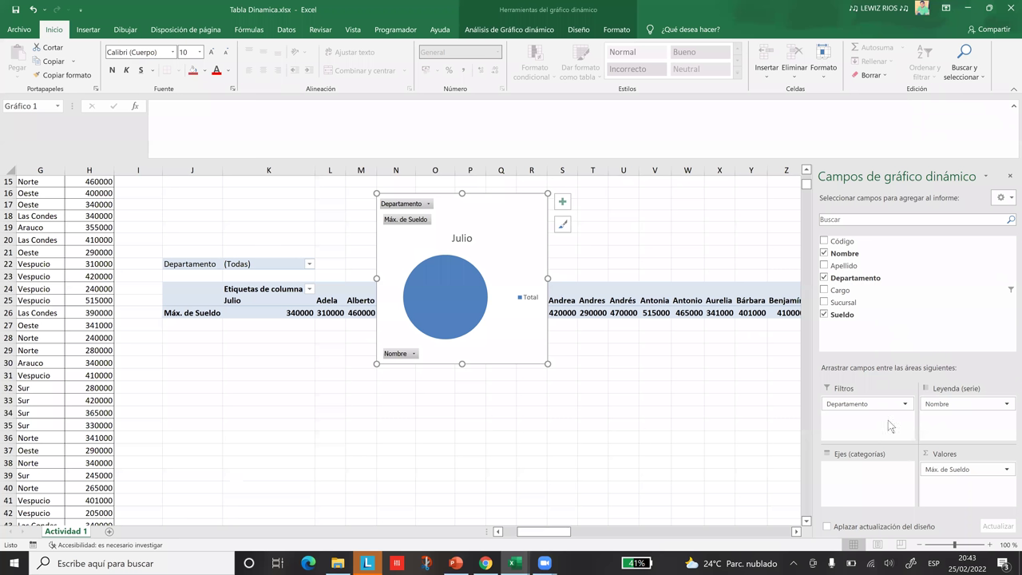
left_click_drag(945, 406, 853, 484)
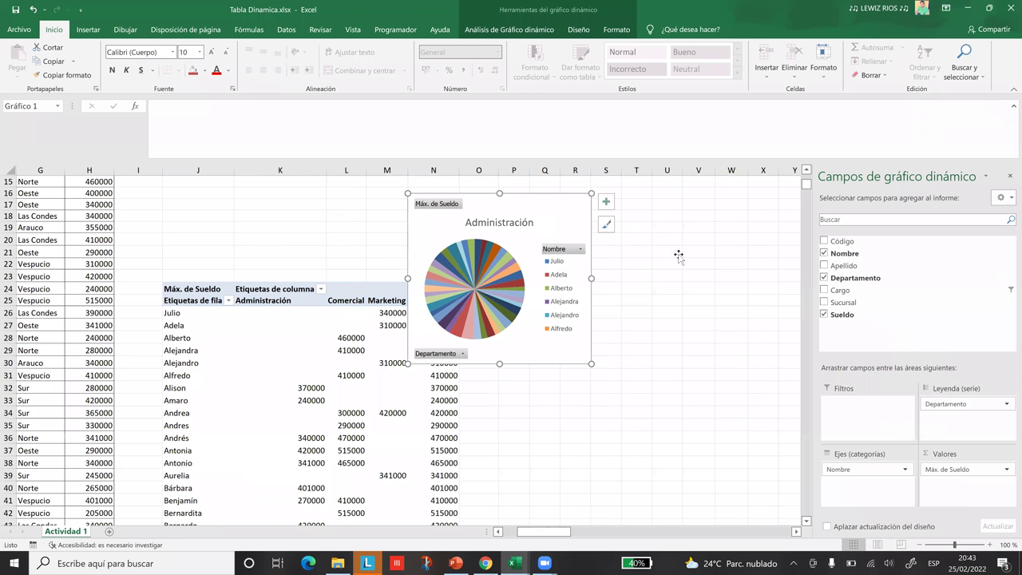
left_click(579, 31)
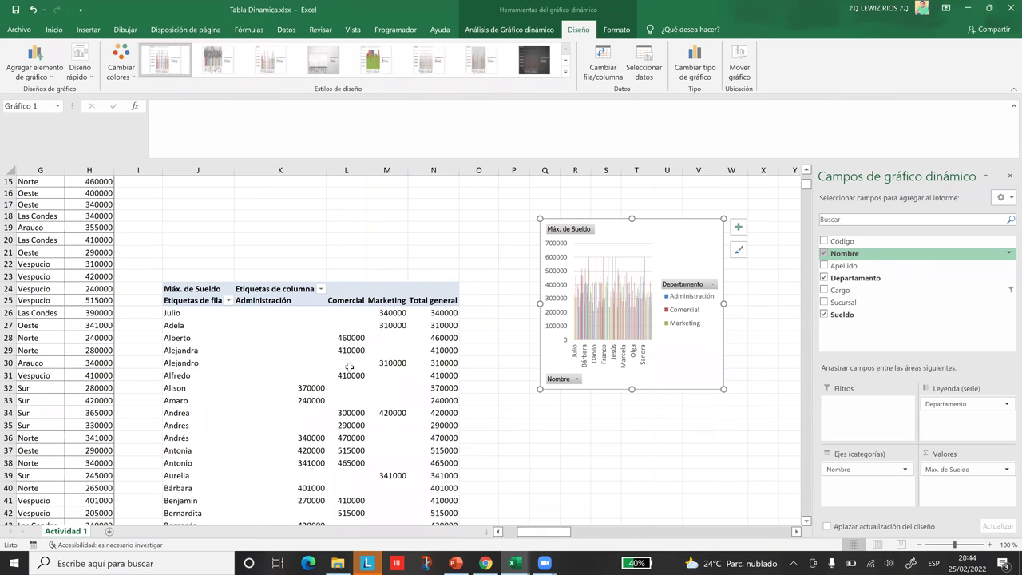
Filter the pivot table's row labels to show only the first employee in the Nombre list, and select the chart
key("Escape")
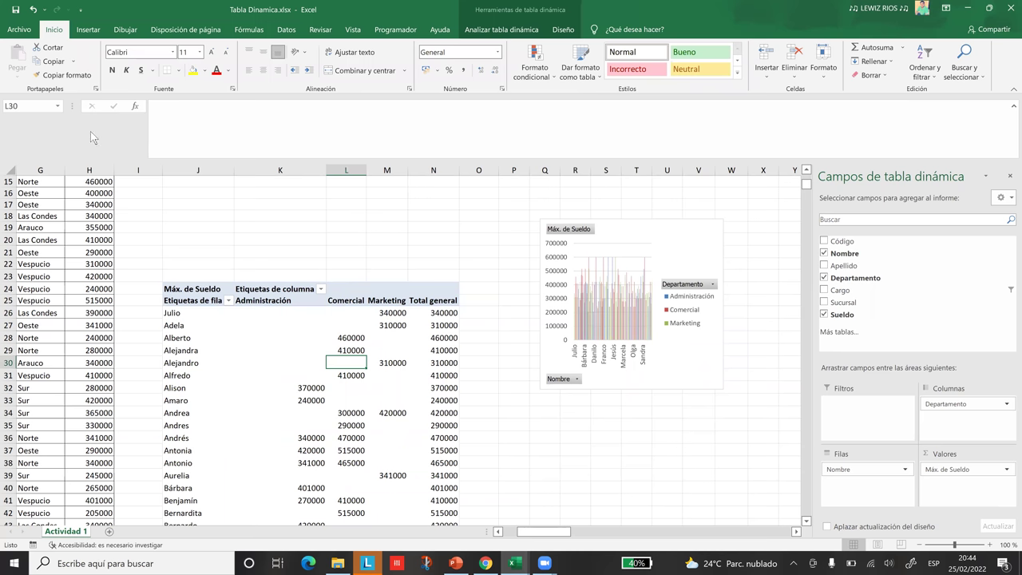
key("Left")
key("alt+Down")
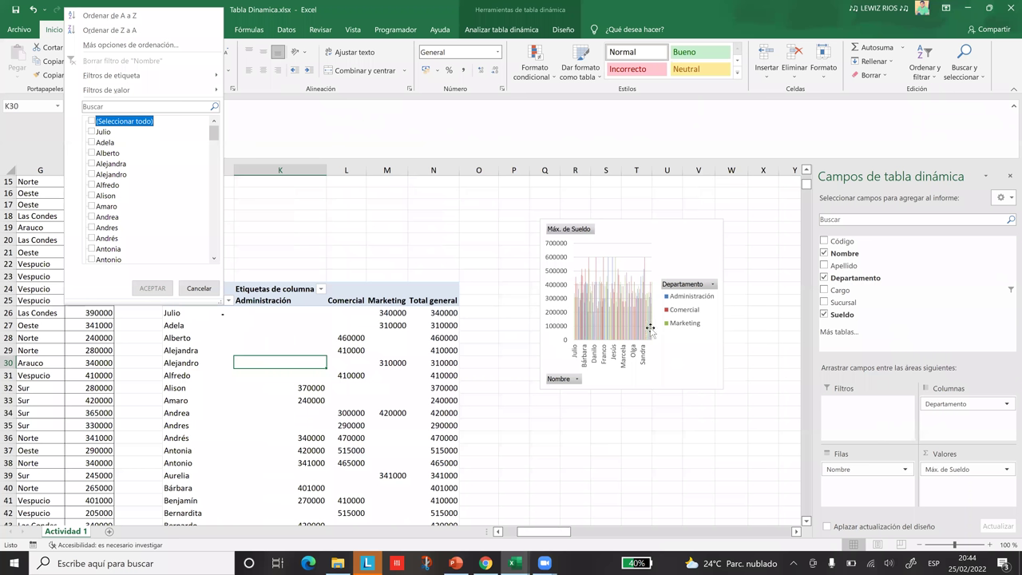
left_click(683, 371)
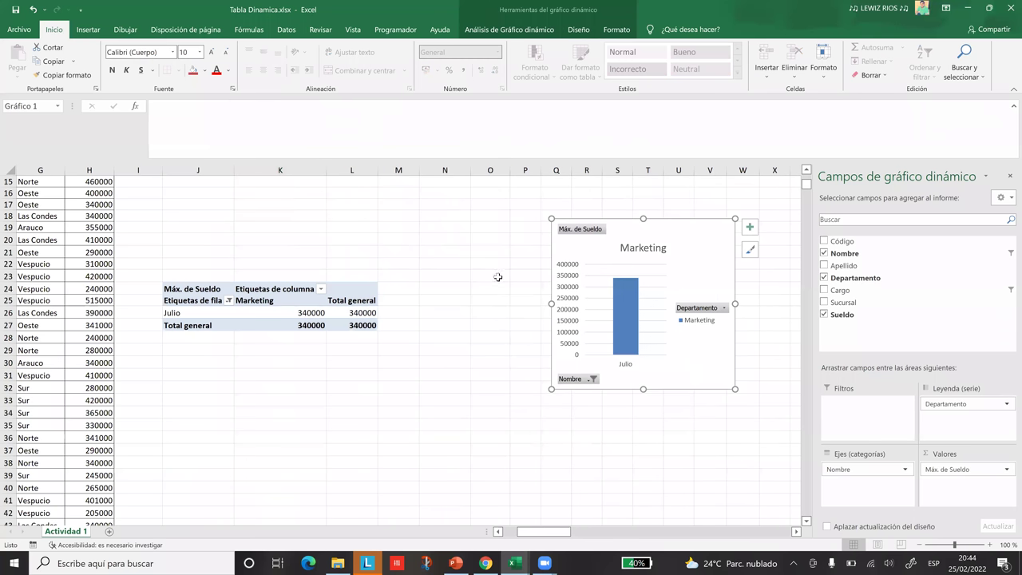
Move the pivot chart to a new sheet named Informe
left_click(592, 33)
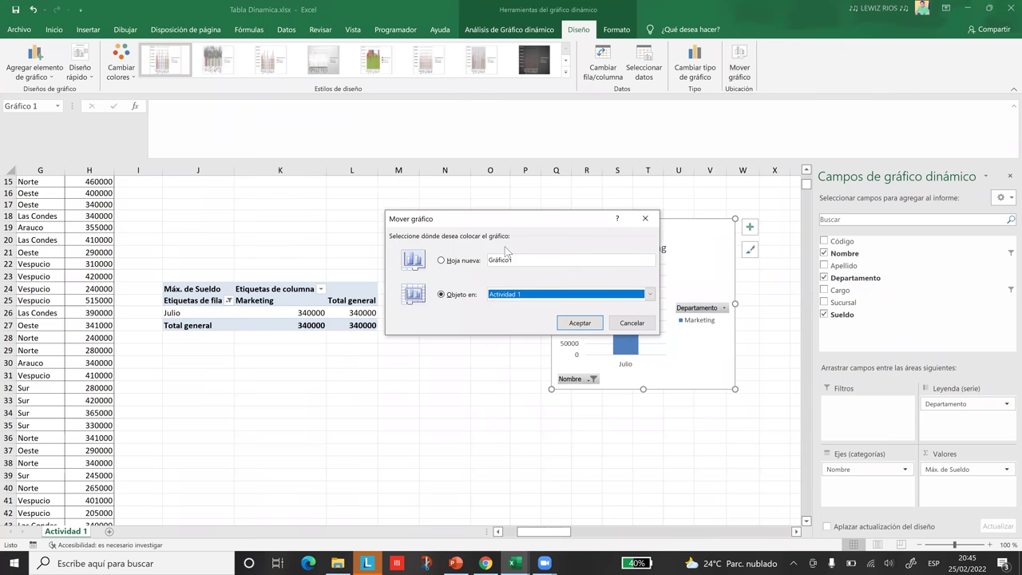
left_click(446, 263)
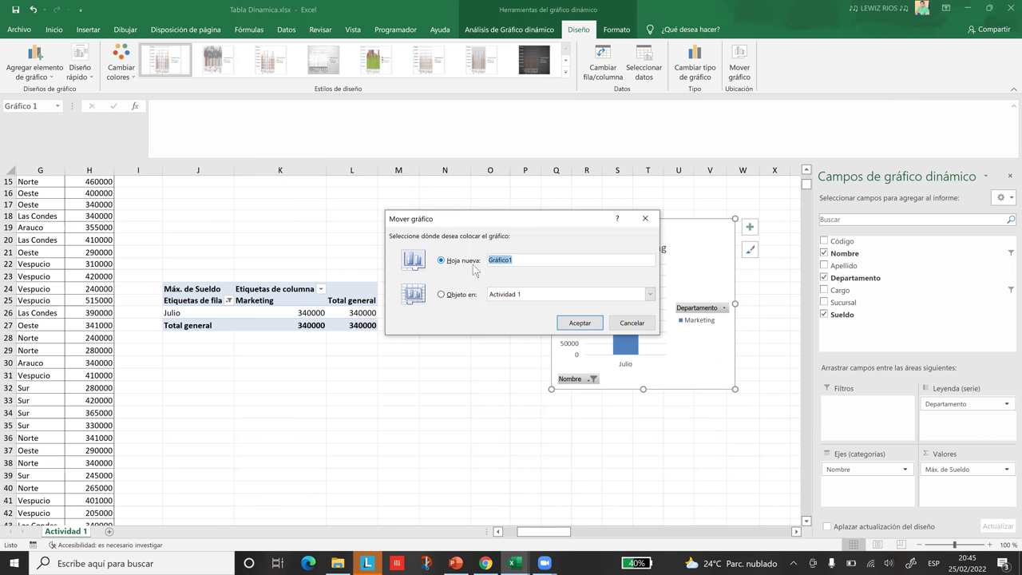
left_click(520, 261)
key("BackSpace")
key("BackSpace")
key("BackSpace")
key("BackSpace")
key("BackSpace")
key("BackSpace")
key("BackSpace")
key("BackSpace")
type("Informe")
left_click(569, 325)
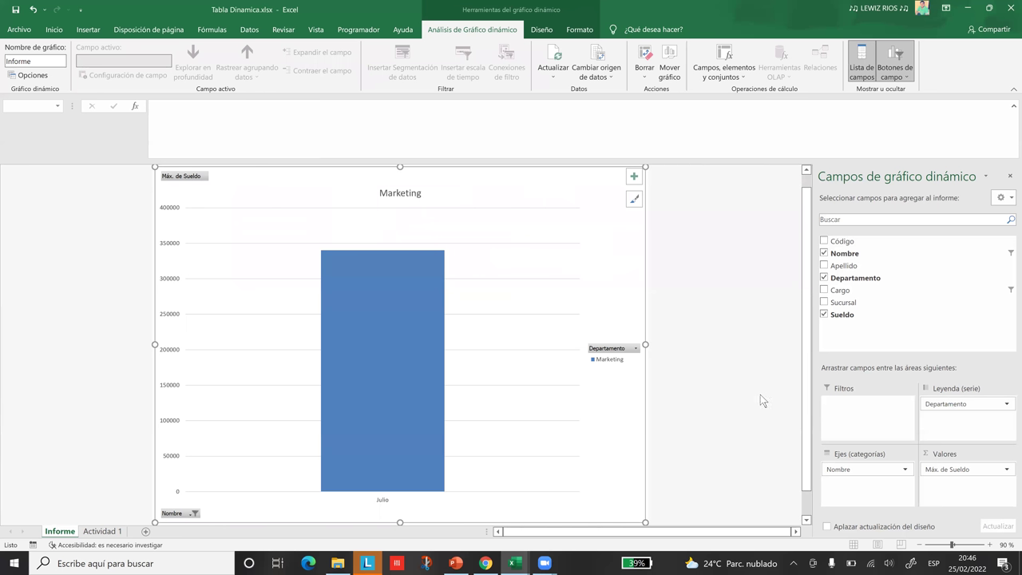
Filter the Departamento field of the chart on the Informe sheet to show only Comercial
left_click_drag(808, 340, 803, 269)
left_click(807, 380)
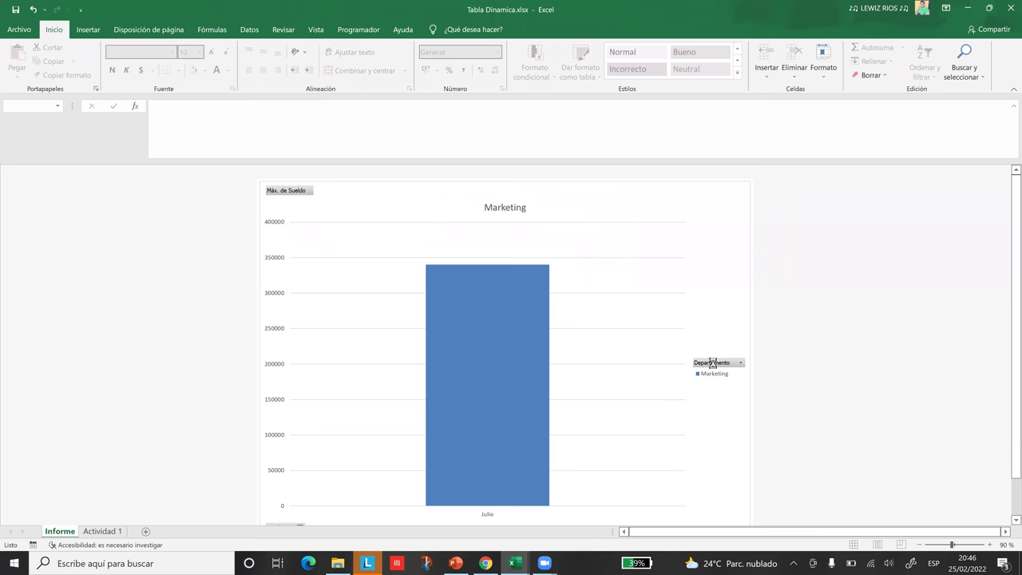
left_click(713, 363)
left_click(581, 179)
left_click(580, 200)
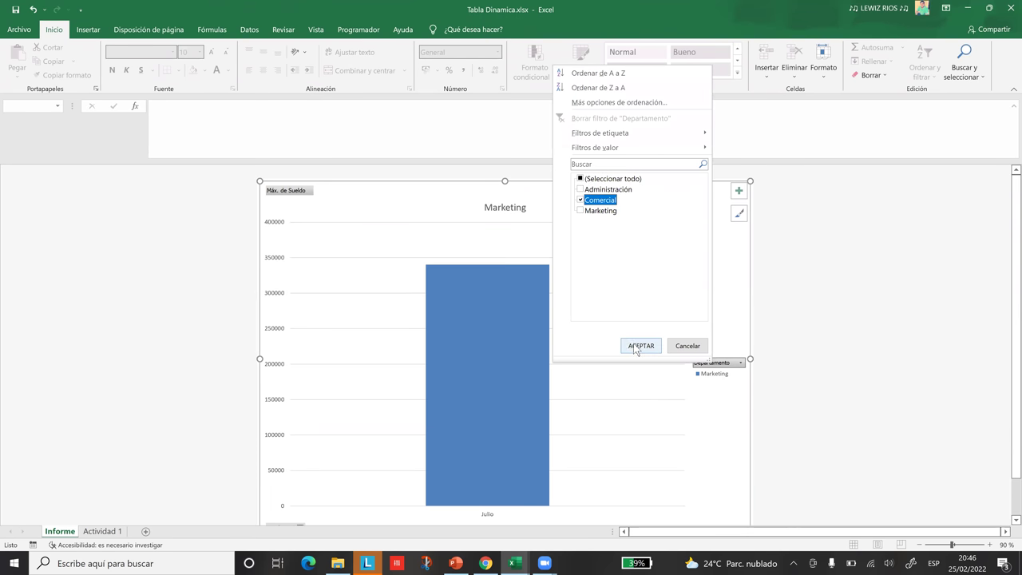
left_click(640, 346)
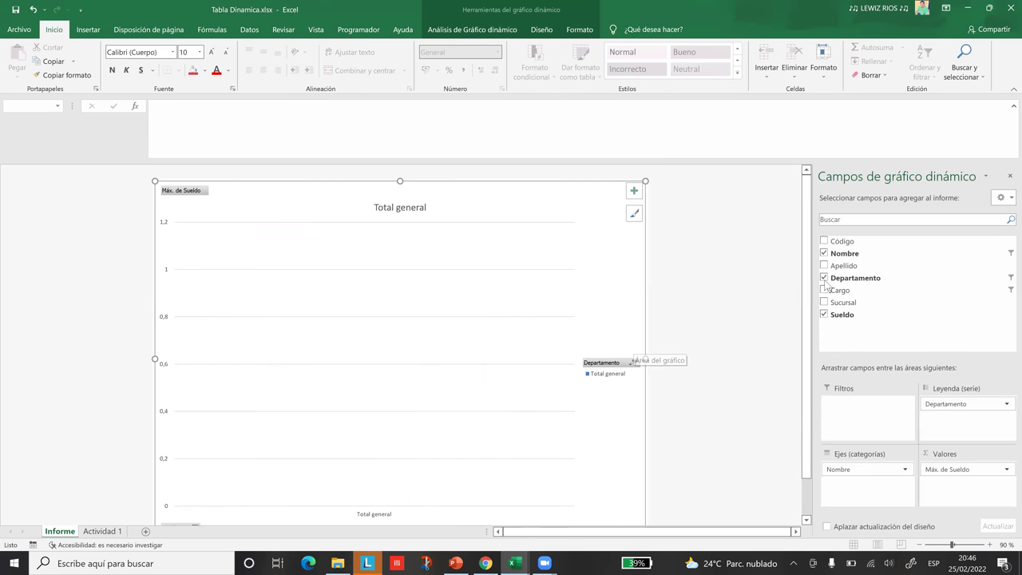
scroll(808, 286, "down", 1)
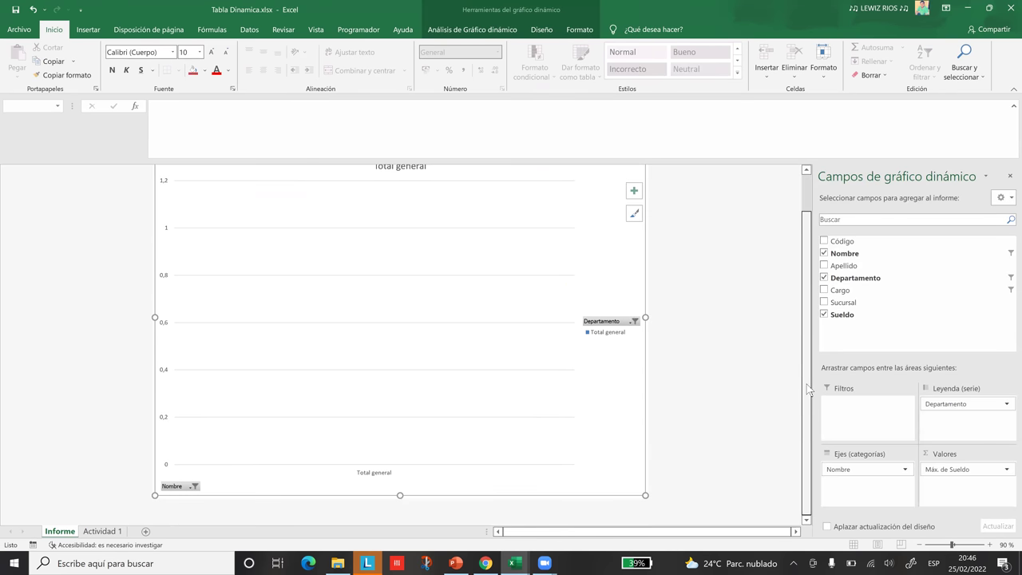
scroll(807, 280, "up", 1)
scroll(810, 295, "down", 1)
scroll(807, 335, "up", 1)
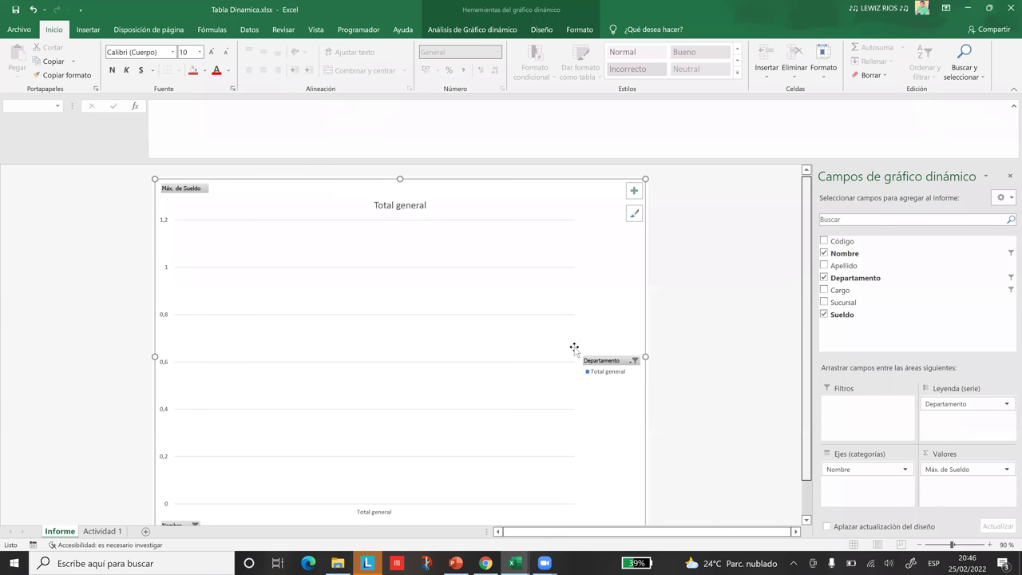
Change the chart's Departamento filter to include all departments
scroll(616, 368, "up", 1)
left_click(618, 364)
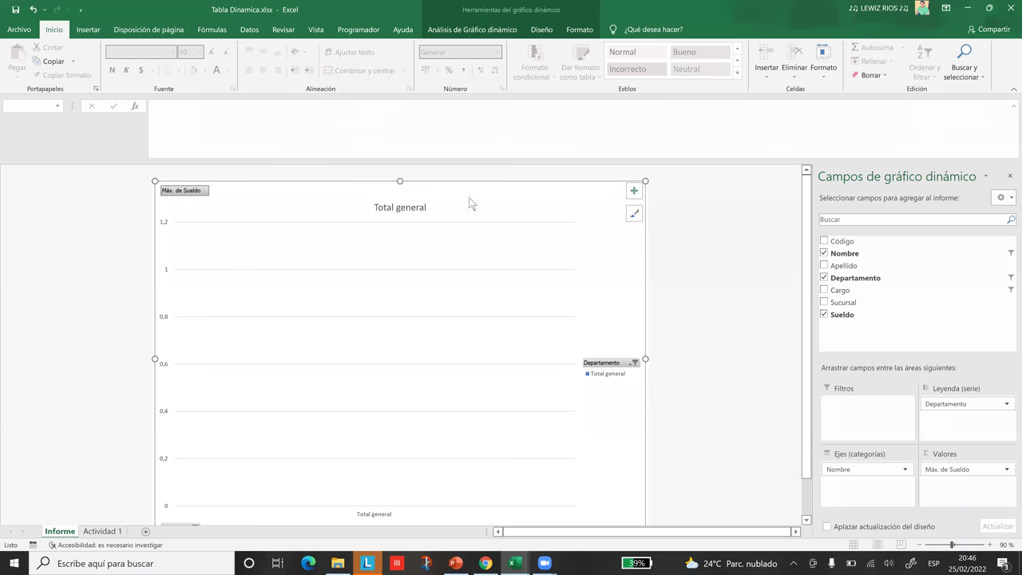
left_click(482, 179)
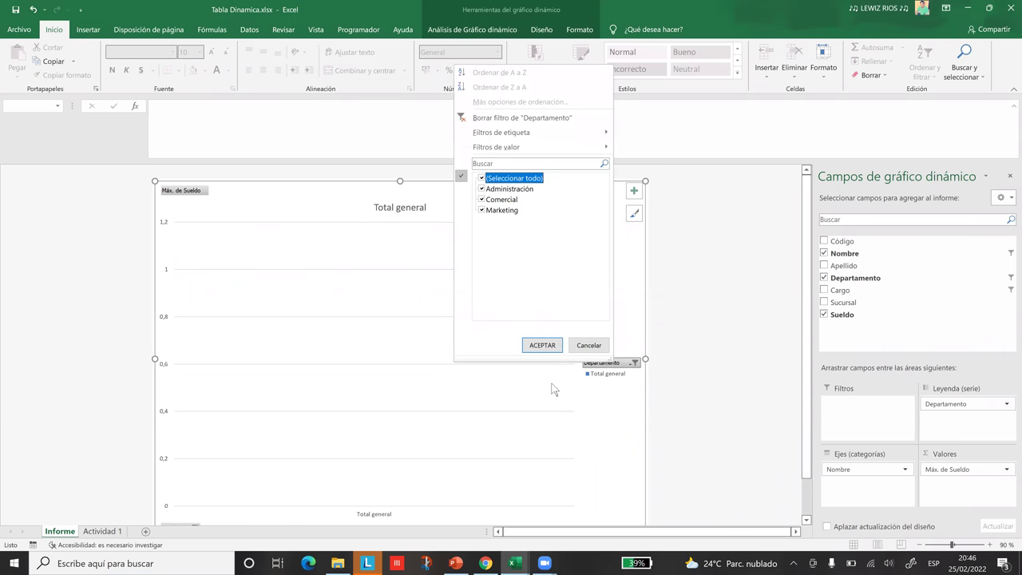
left_click(541, 345)
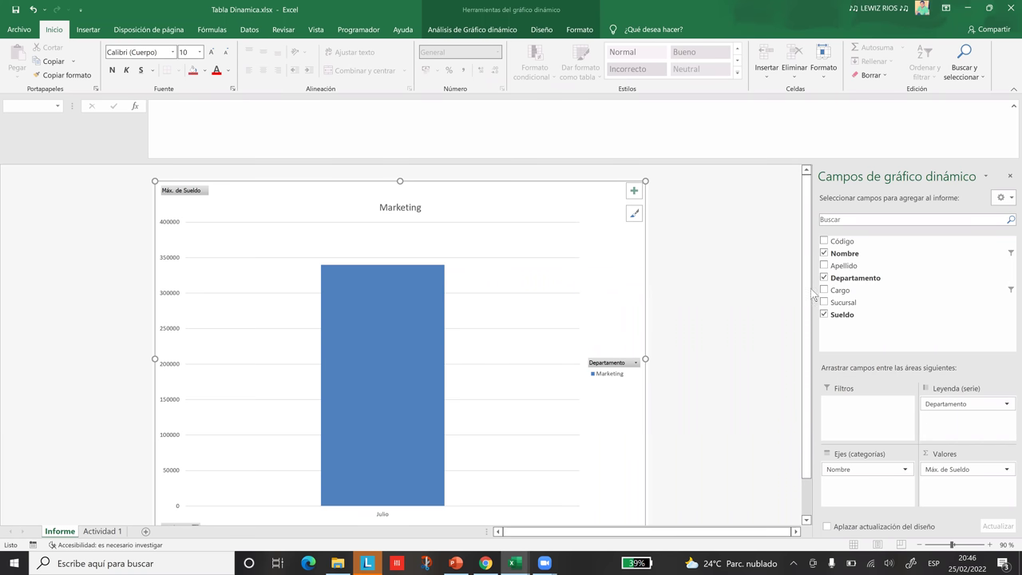
Change the chart's Nombre filter to include all employees
scroll(813, 311, "down", 1)
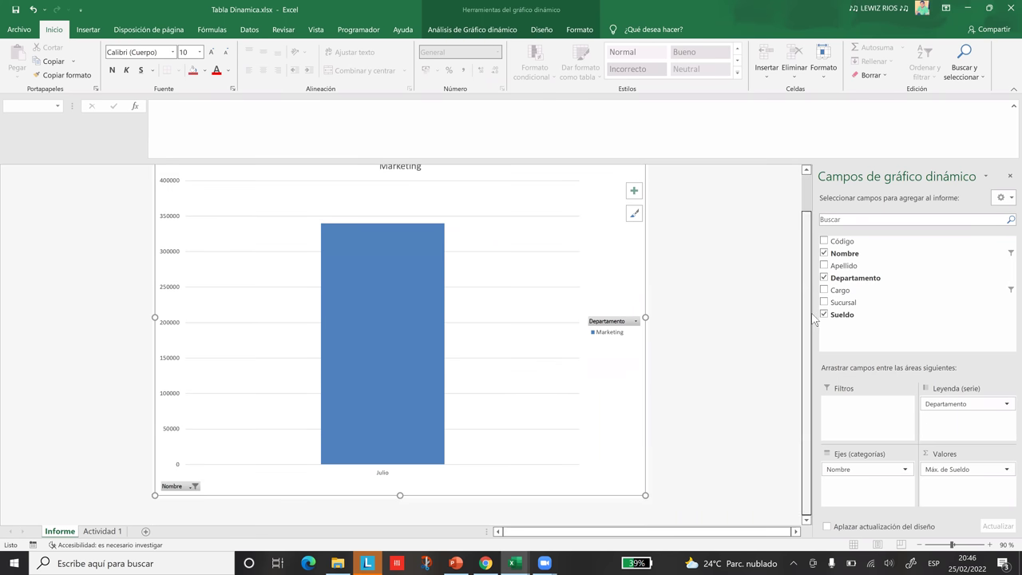
left_click(190, 489)
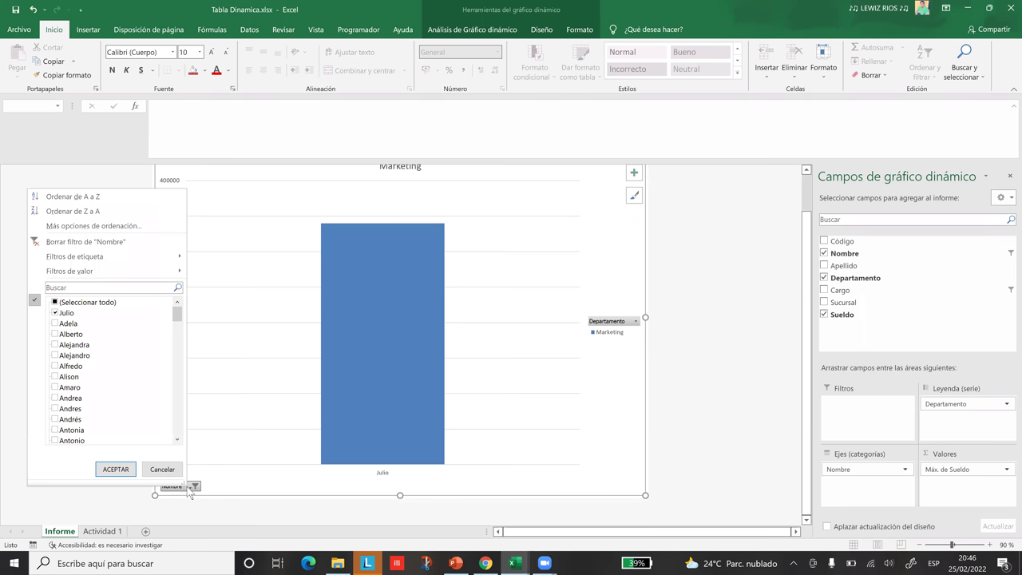
left_click(55, 303)
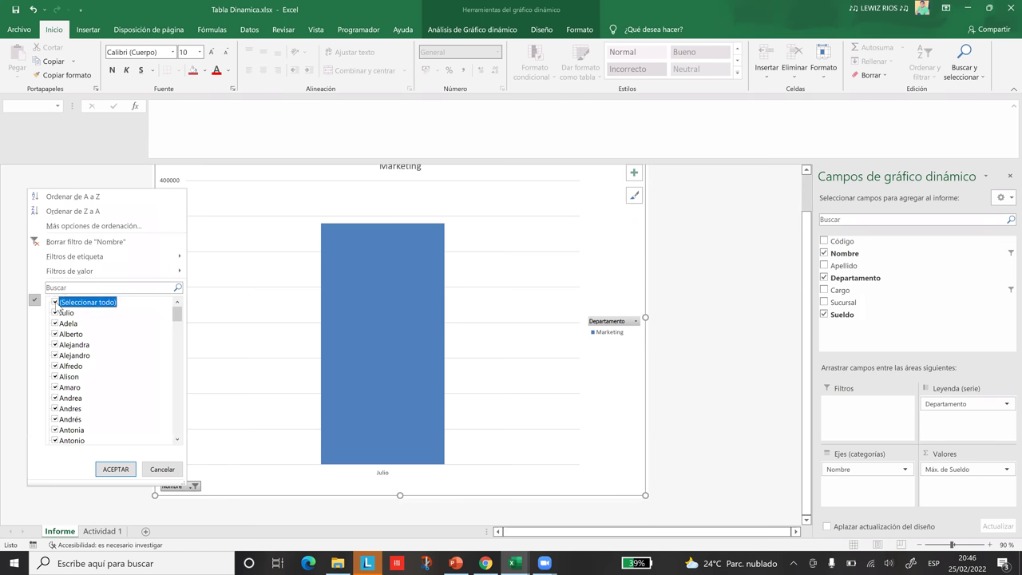
left_click(115, 469)
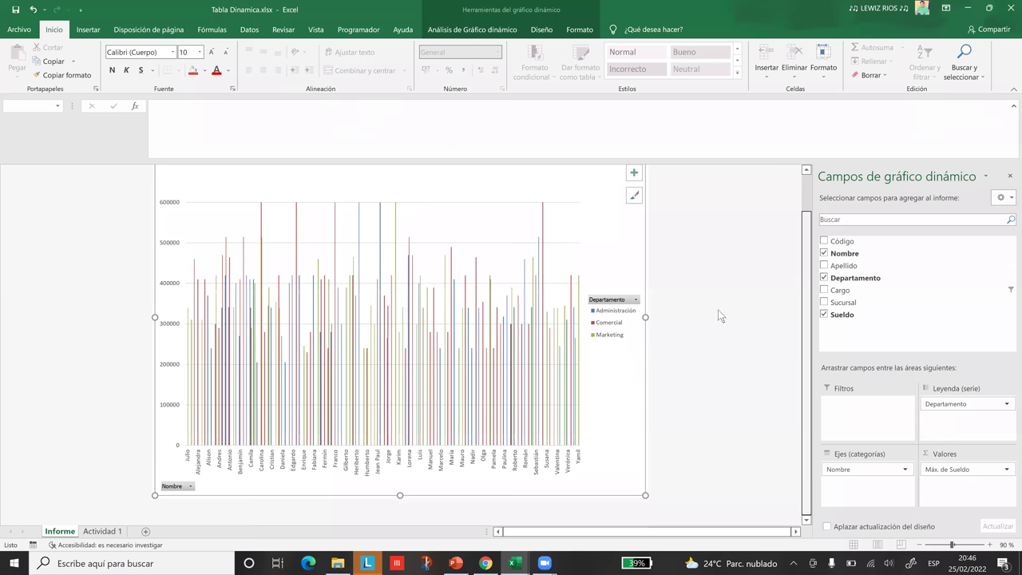
Move the pivot chart from the Informe sheet into the Actividad 1 sheet as an embedded object
scroll(719, 316, "up", 1)
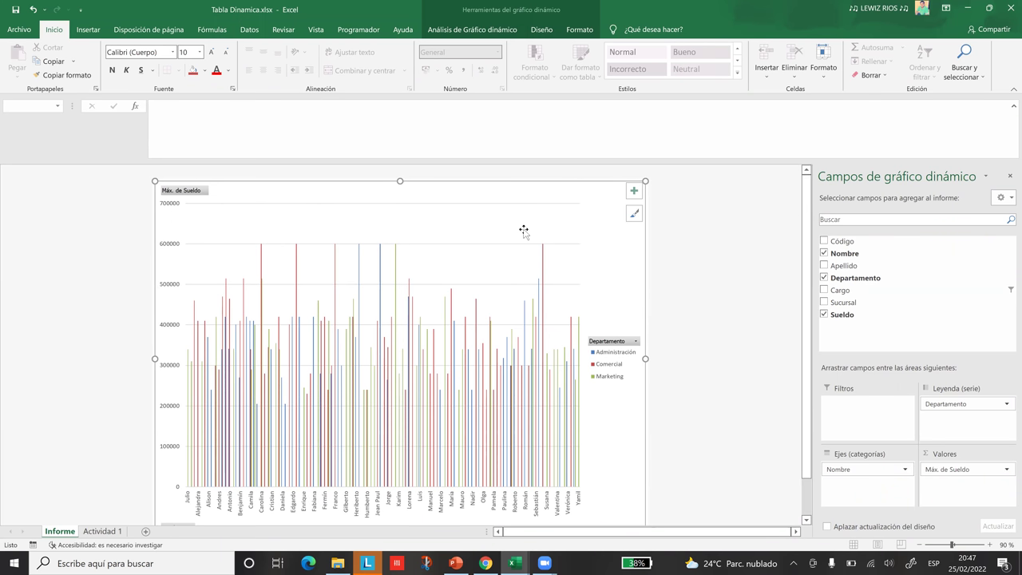
left_click(549, 32)
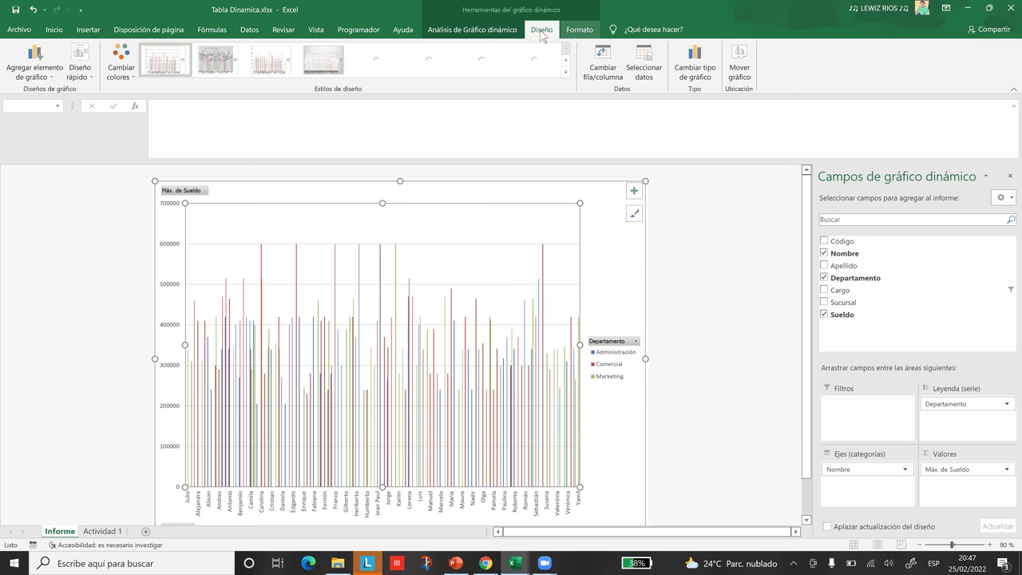
left_click(735, 72)
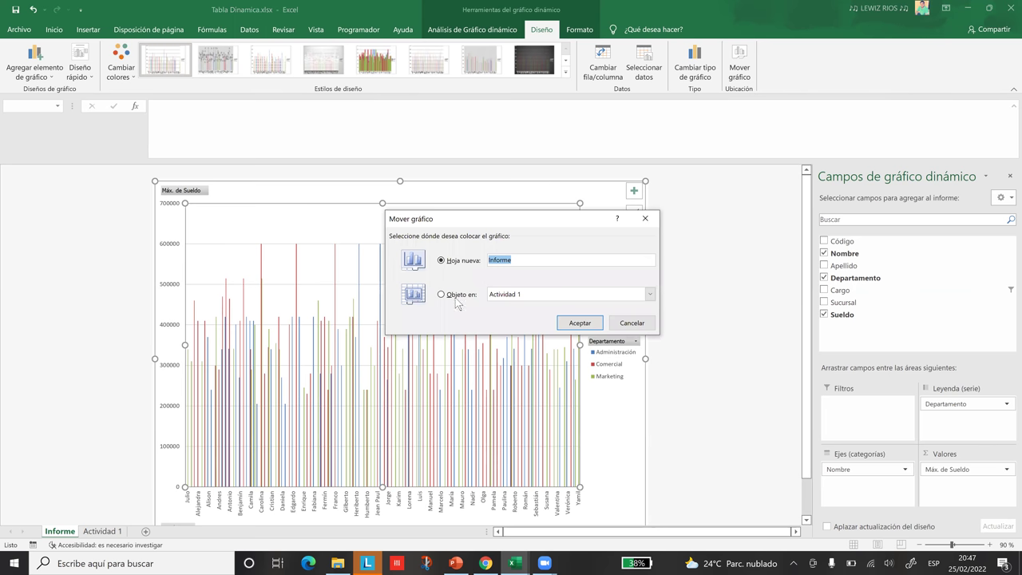
left_click(441, 295)
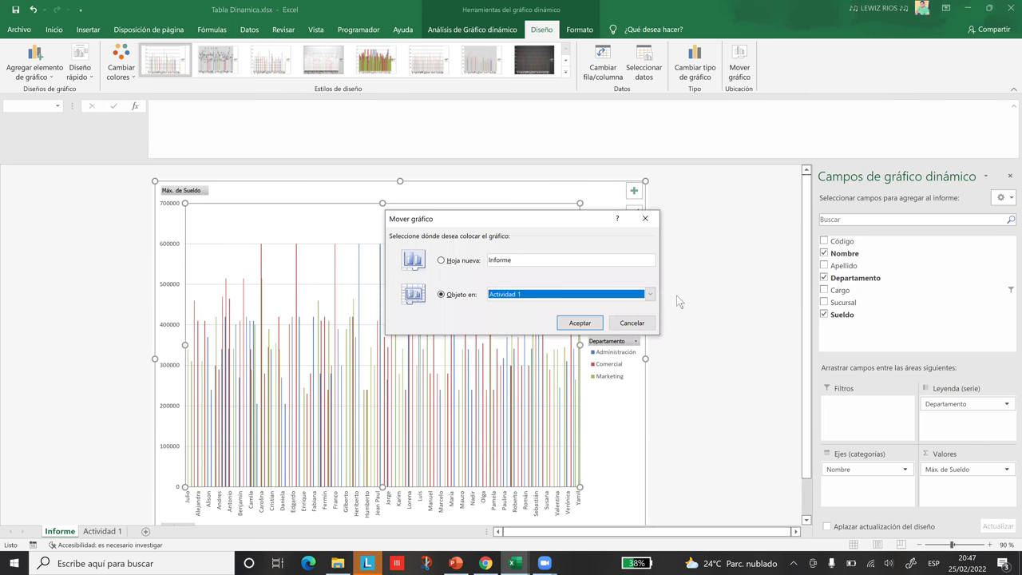
left_click(651, 295)
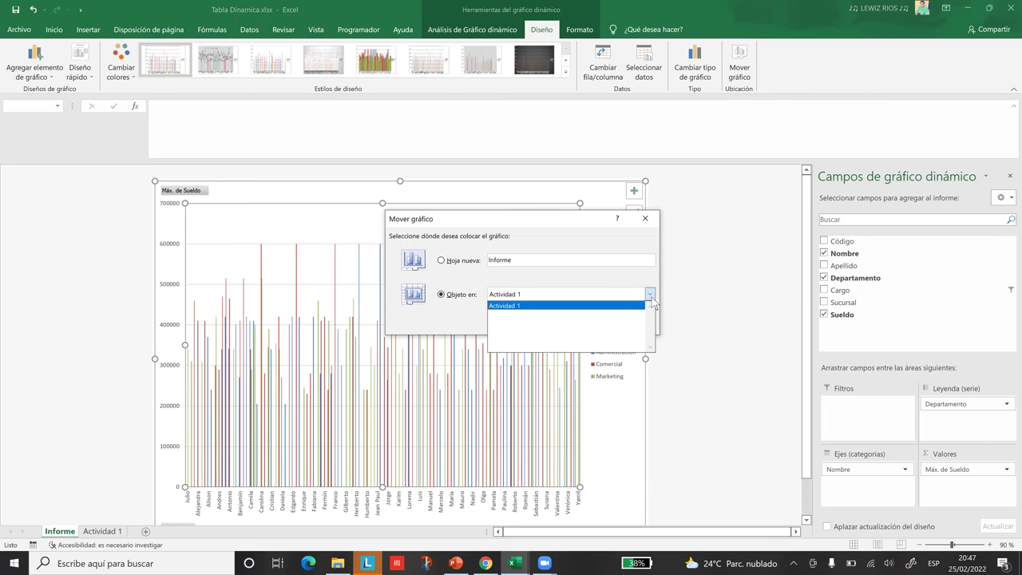
left_click(651, 296)
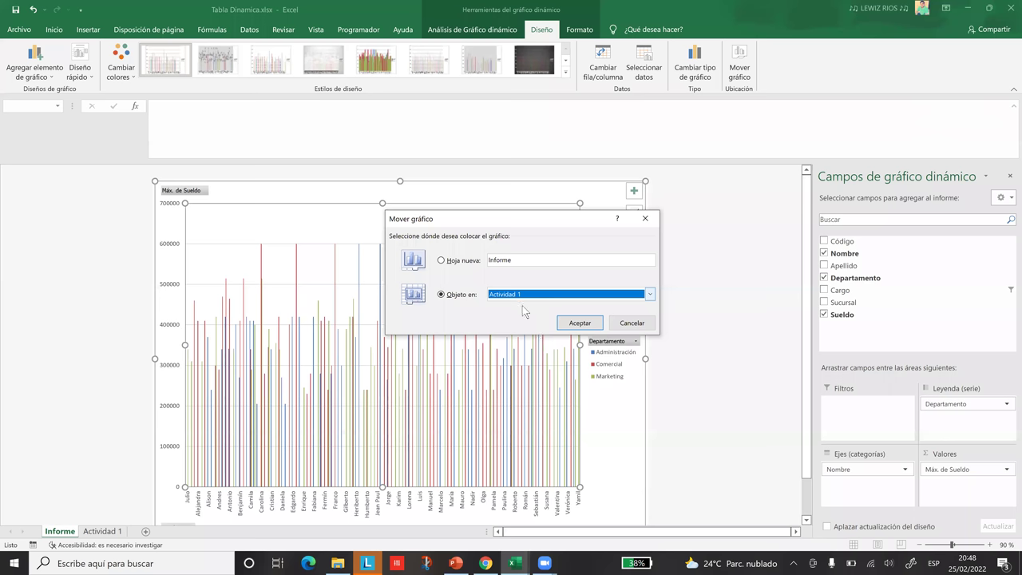
key("alt+Down")
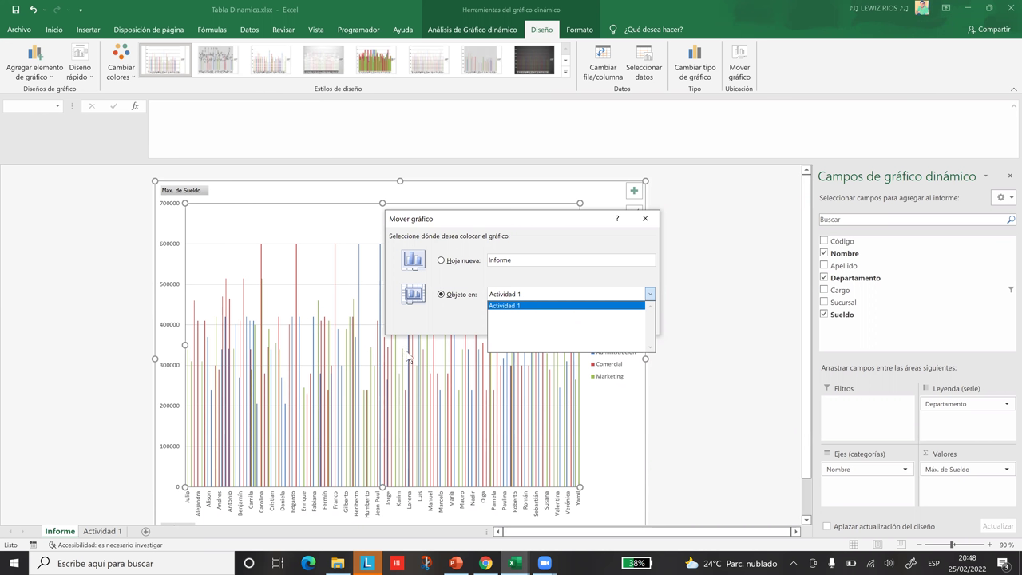
left_click(535, 306)
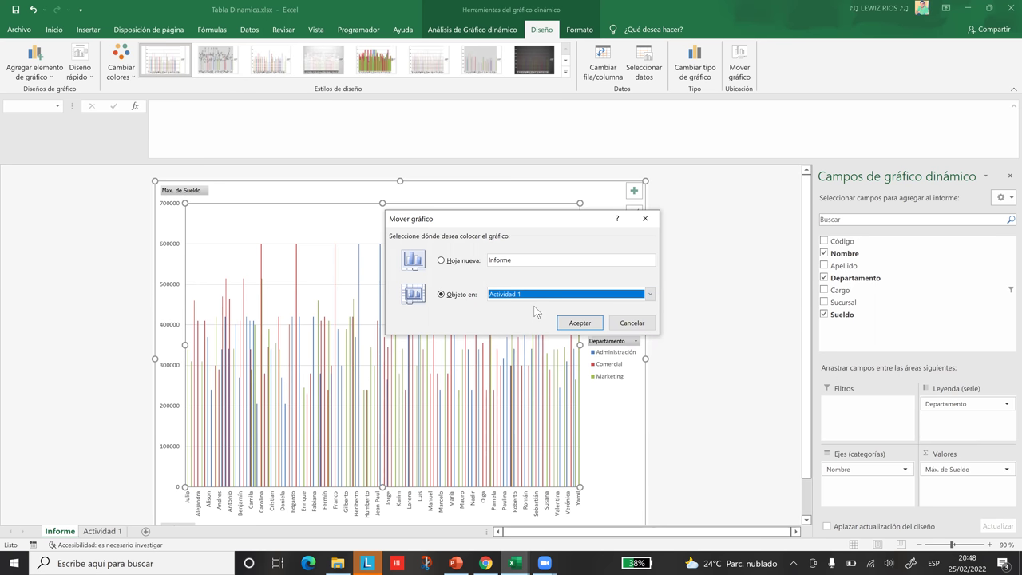
left_click(585, 326)
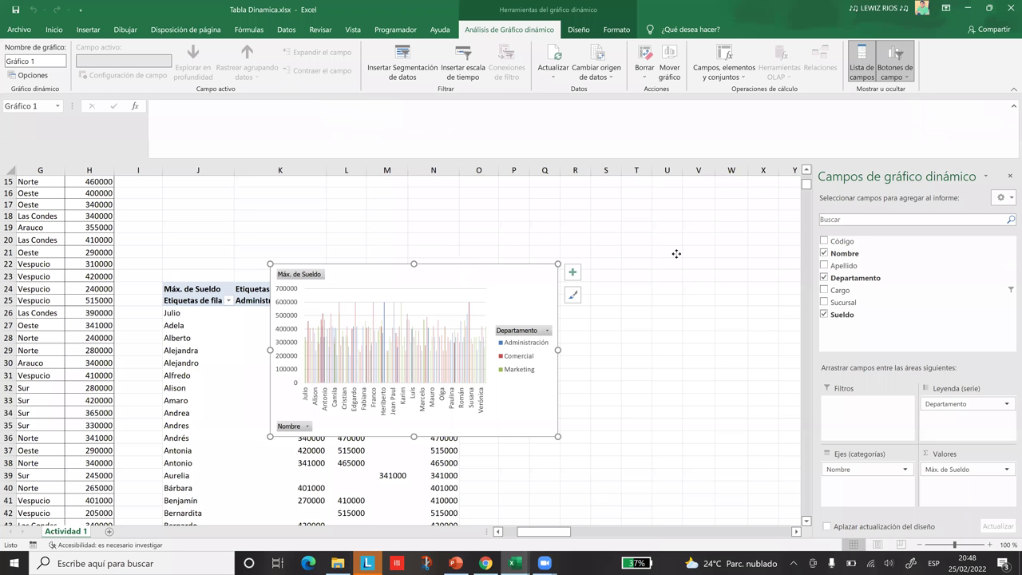
Reposition the chart to the right of the pivot table and remove the Nombre field from it
left_click_drag(713, 249, 717, 229)
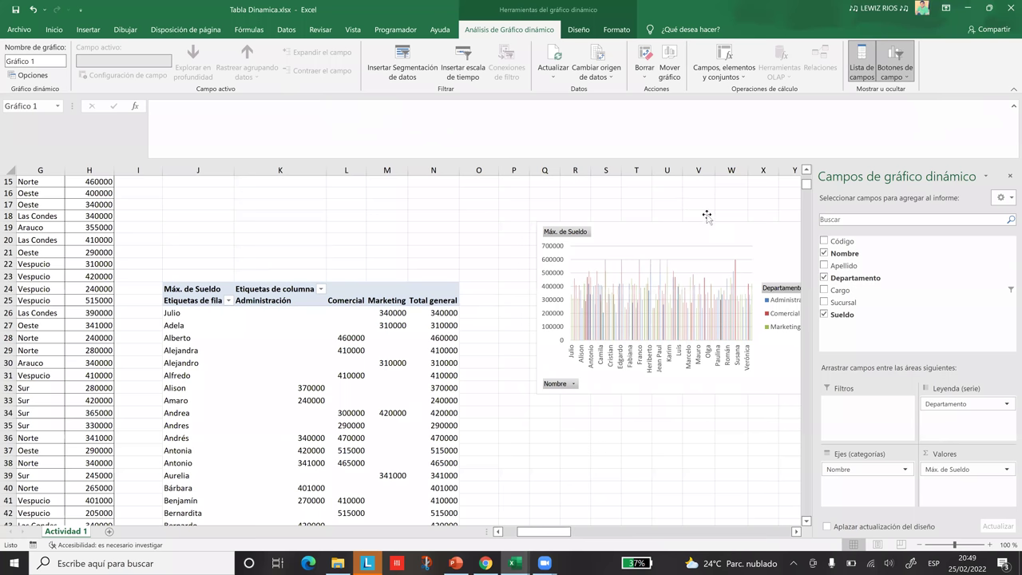
key("Escape")
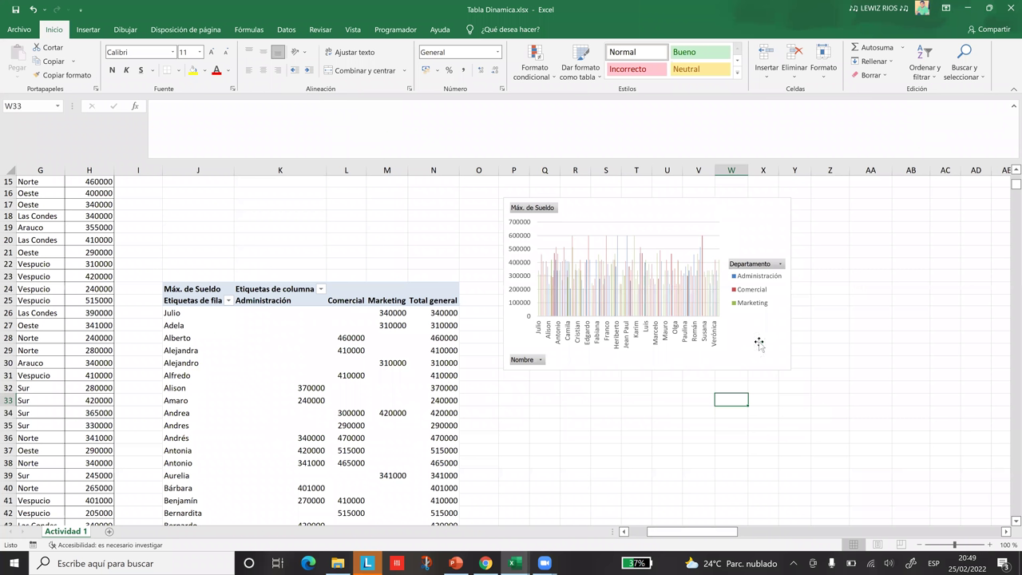
left_click(786, 297)
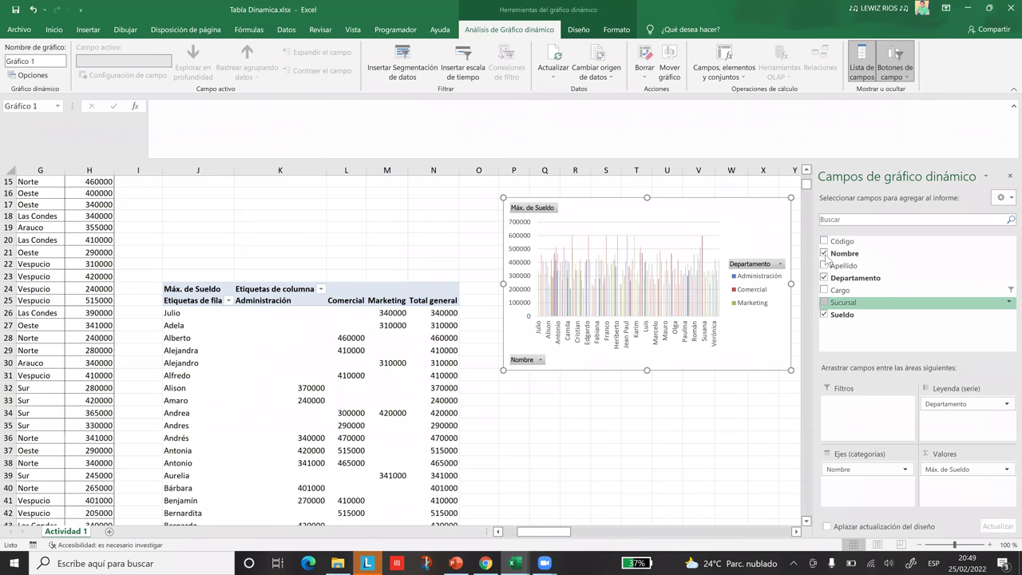
left_click(825, 253)
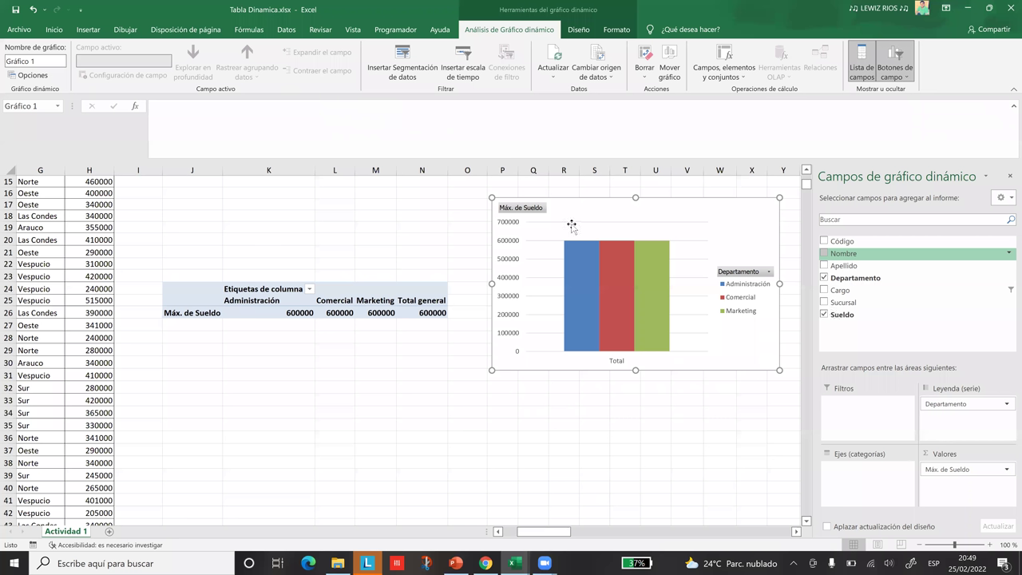
Apply the chart style with unfilled columns drawn as coloured outlines
left_click(580, 30)
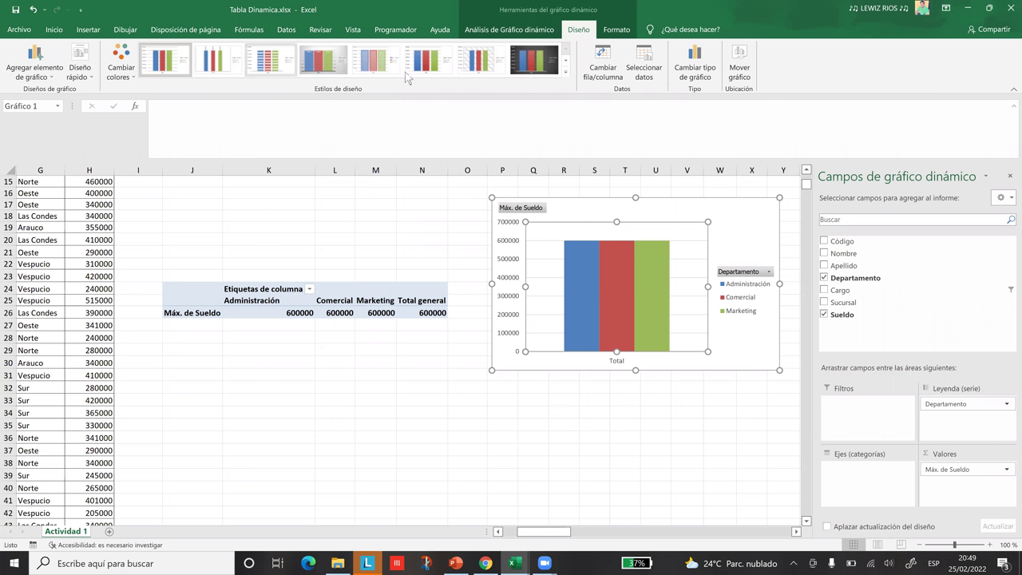
left_click(566, 75)
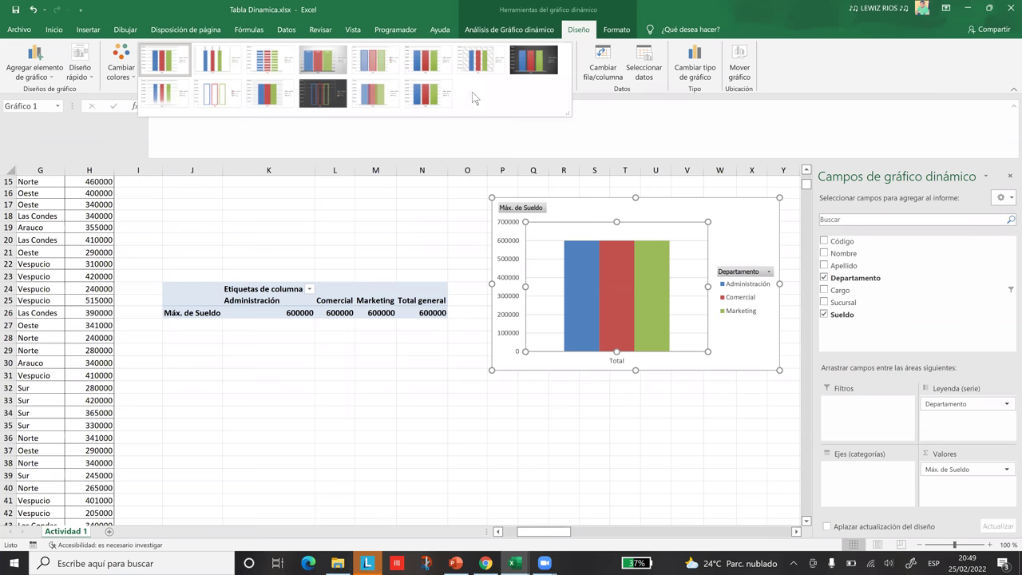
left_click(217, 96)
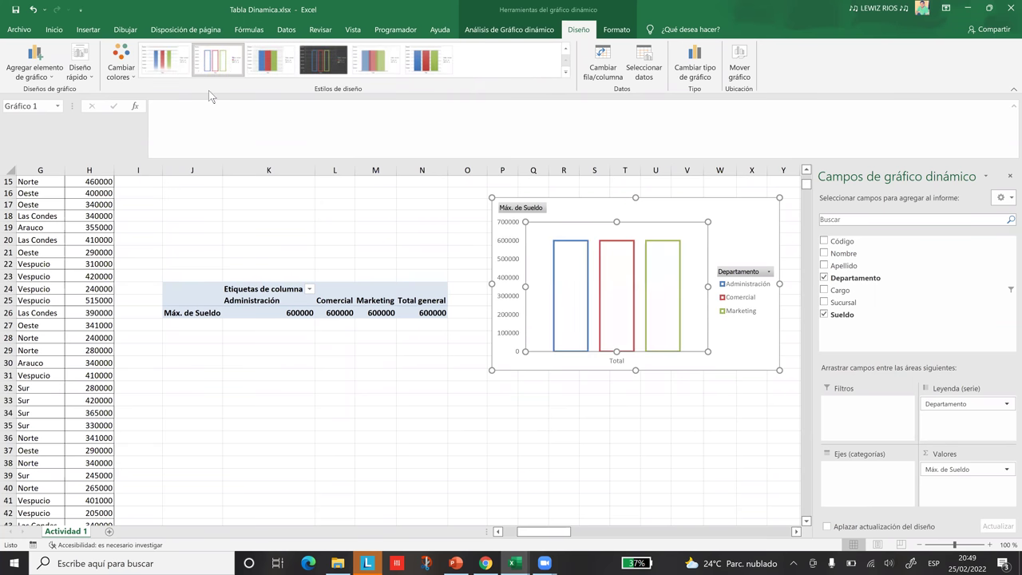
Recolour the chart with the orange, teal and purple multicolour palette and apply the light style with solid adjoining columns
left_click(122, 72)
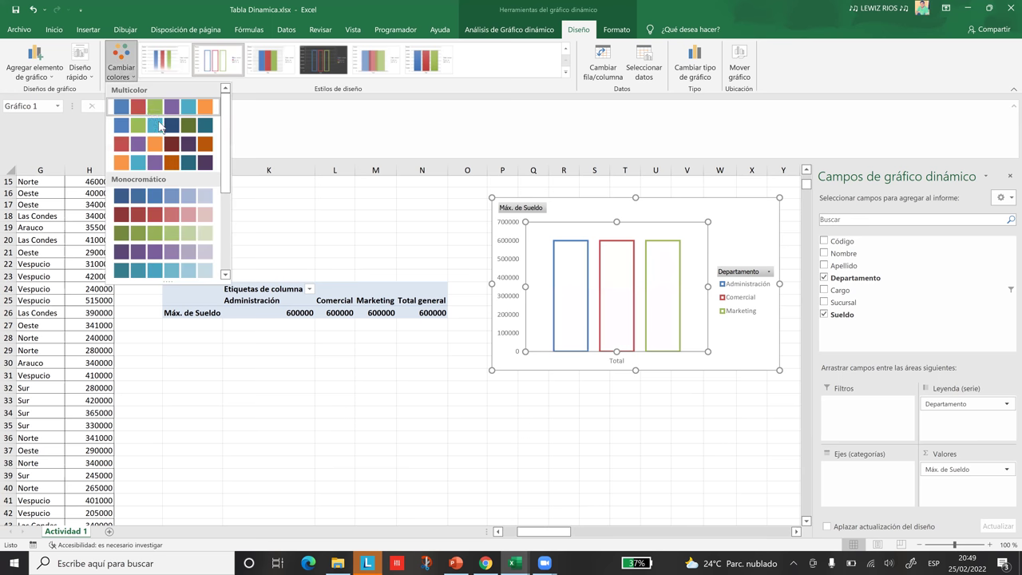
scroll(218, 153, "down", 3)
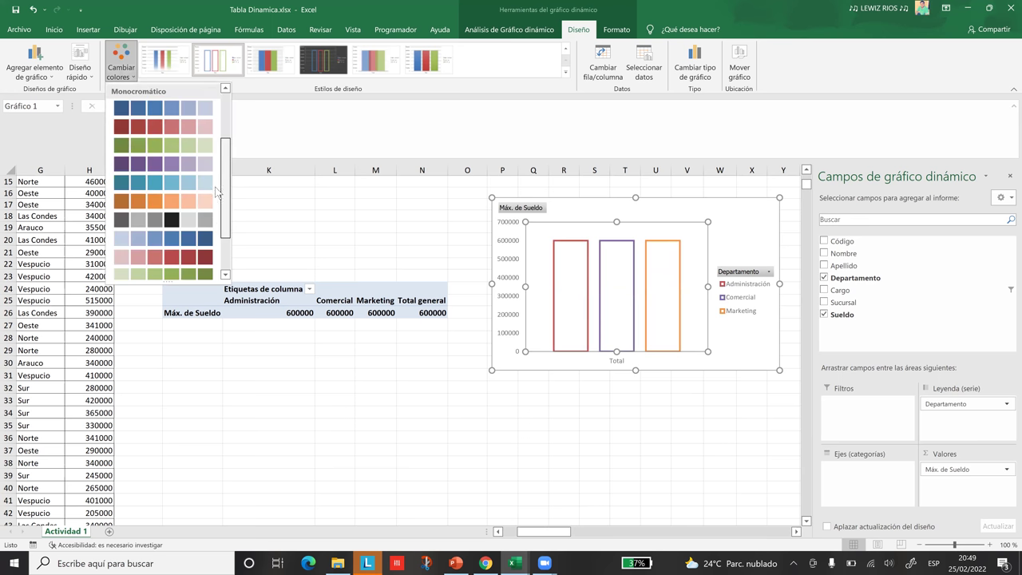
scroll(228, 120, "up", 4)
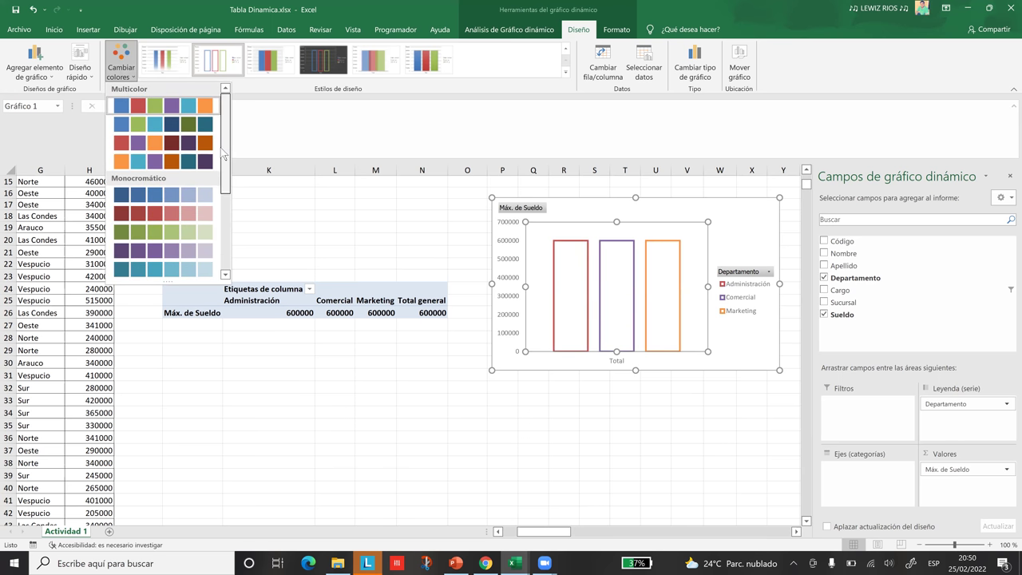
scroll(228, 112, "up", 2)
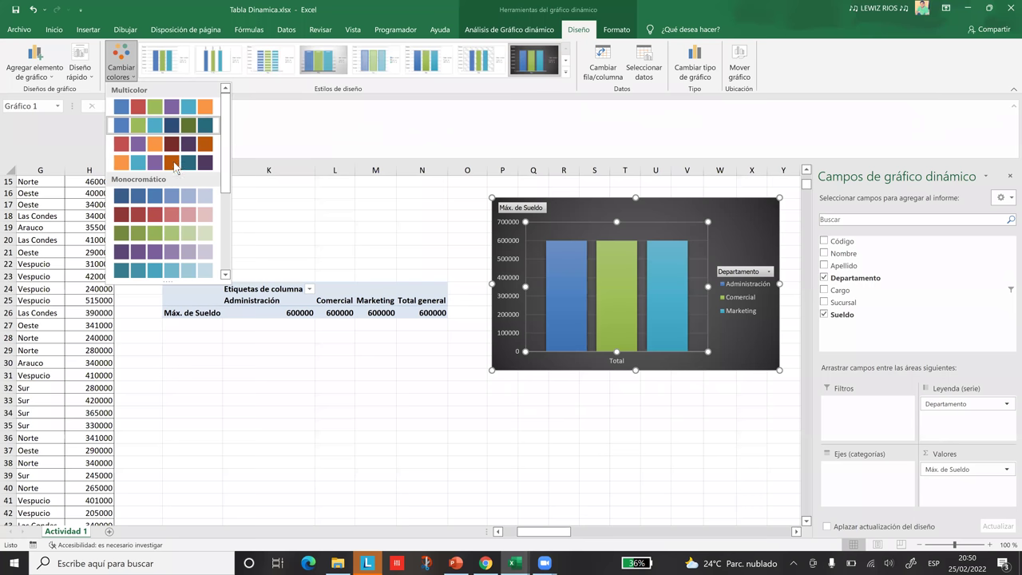
left_click(566, 74)
left_click(258, 104)
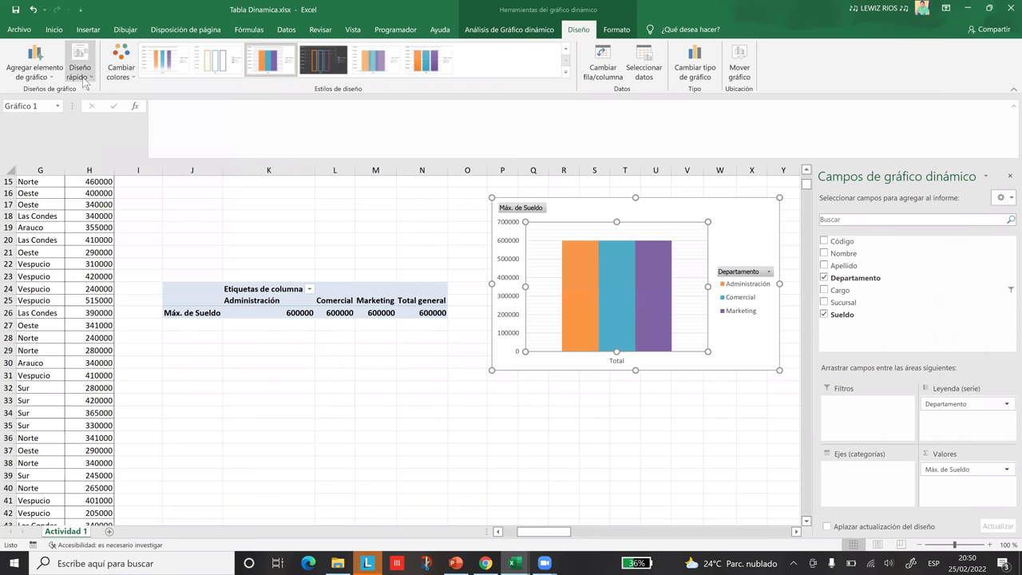
Apply the quick layout with chart title, axis titles and side legend, and set the chart title to "Salarios por Departamentos"
left_click(84, 83)
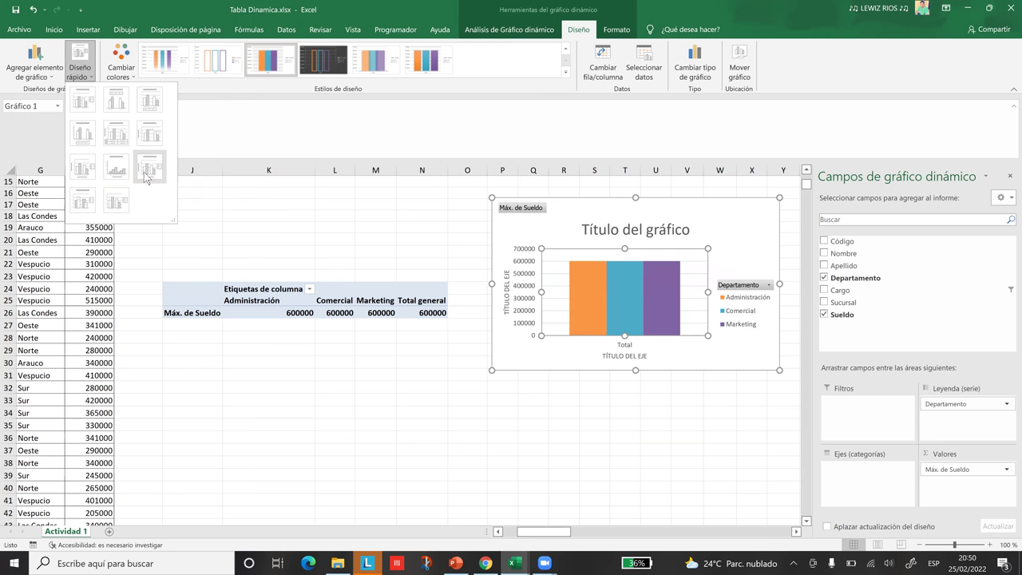
key("Escape")
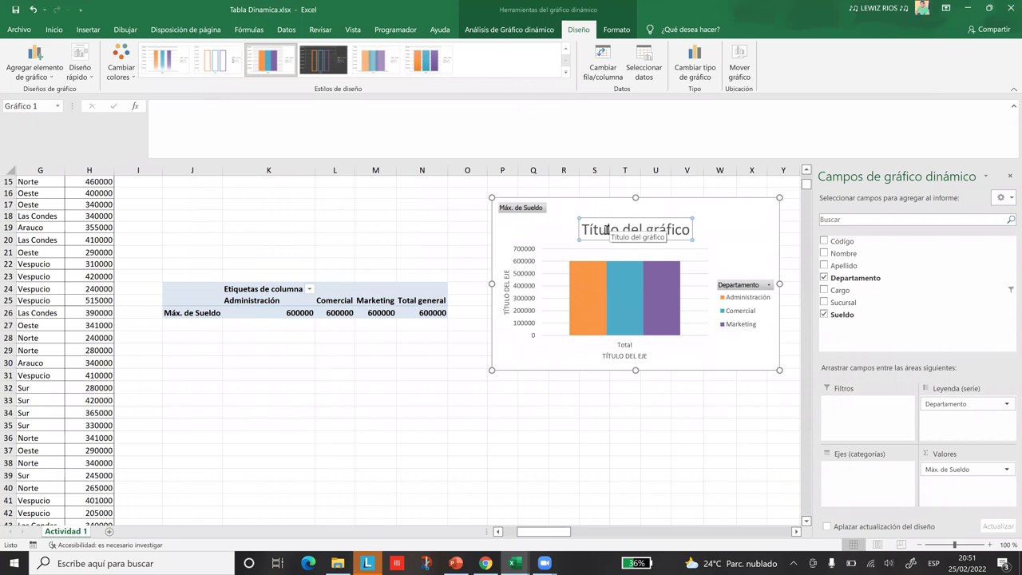
left_click(607, 229)
key("BackSpace")
key("BackSpace")
key("BackSpace")
key("BackSpace")
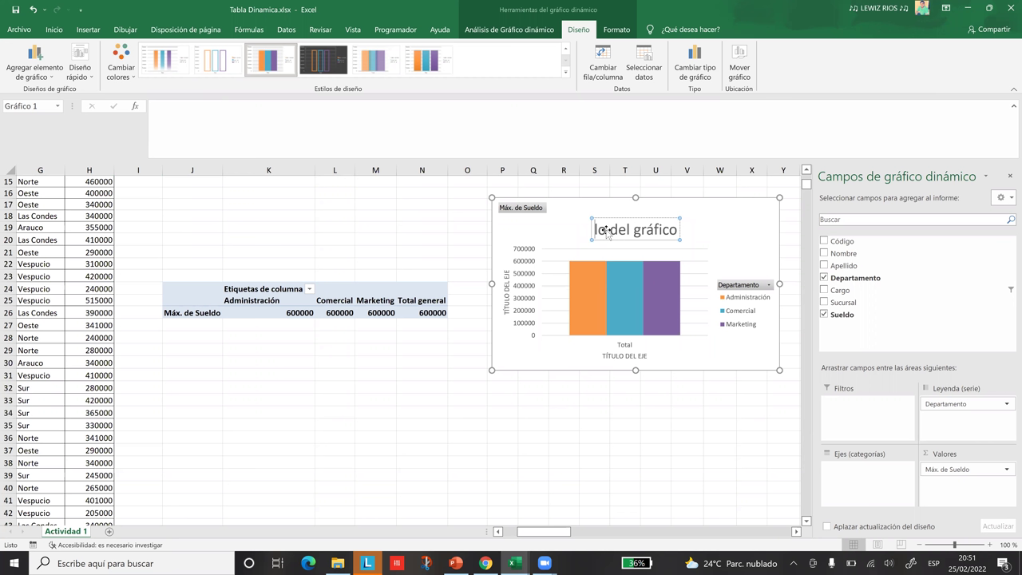
key("Delete")
key("Delete")
key("Delete")
key("Delete")
key("Delete")
key("Delete")
key("Delete")
key("Delete")
key("Delete")
key("Delete")
key("Delete")
key("Delete")
key("Delete")
key("Delete")
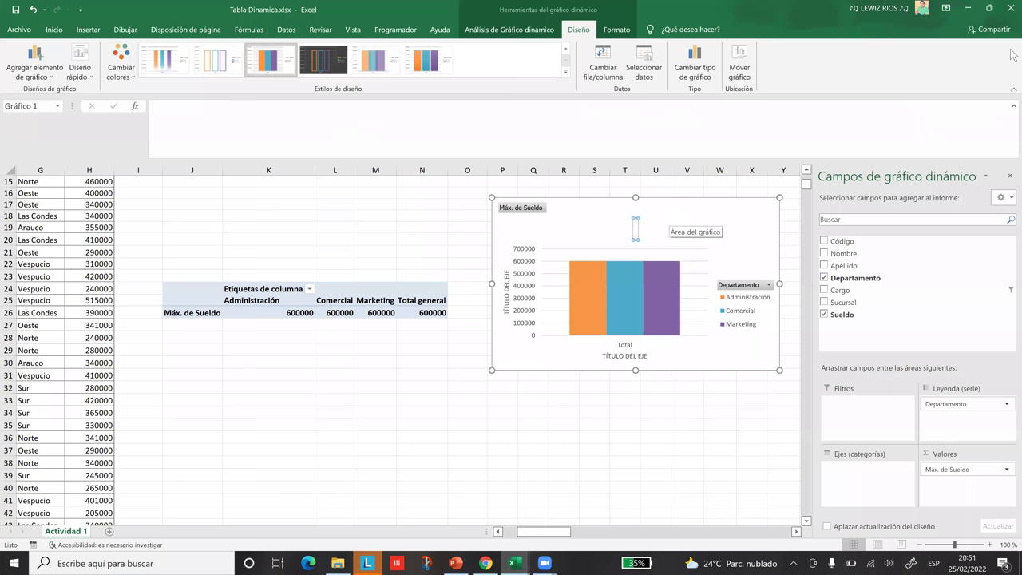
type("Salarios por Depart")
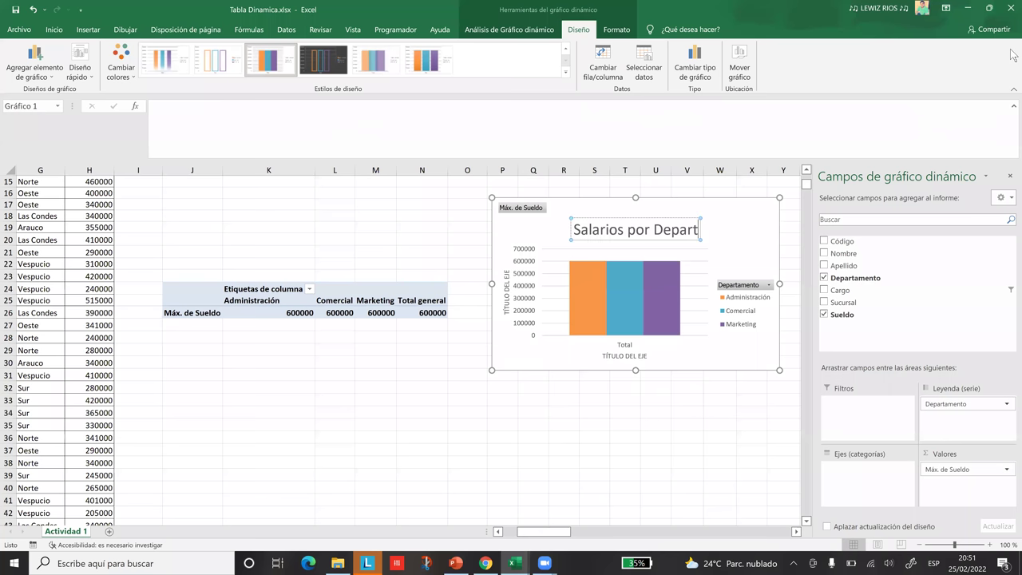
type("amentos")
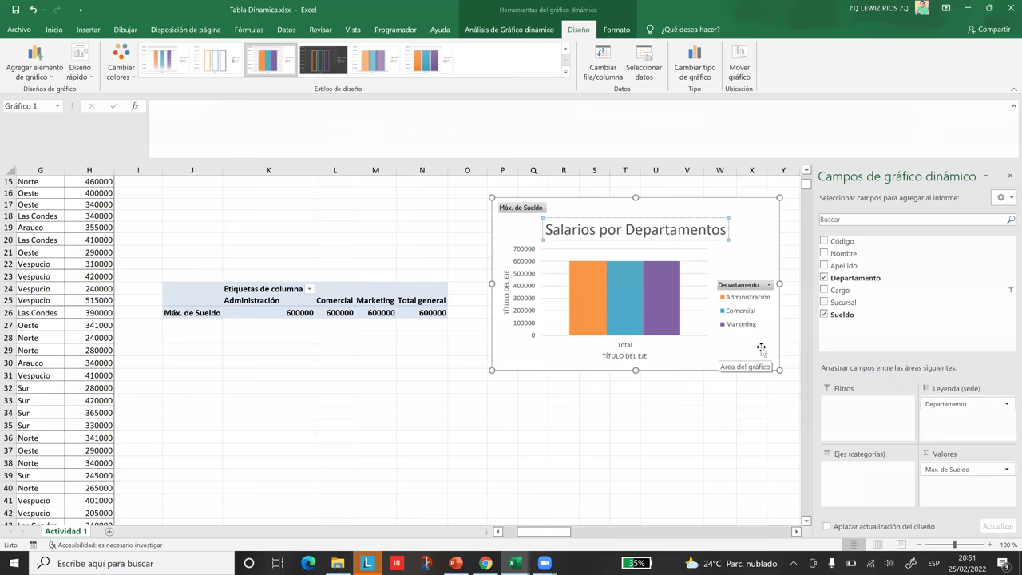
key("Escape")
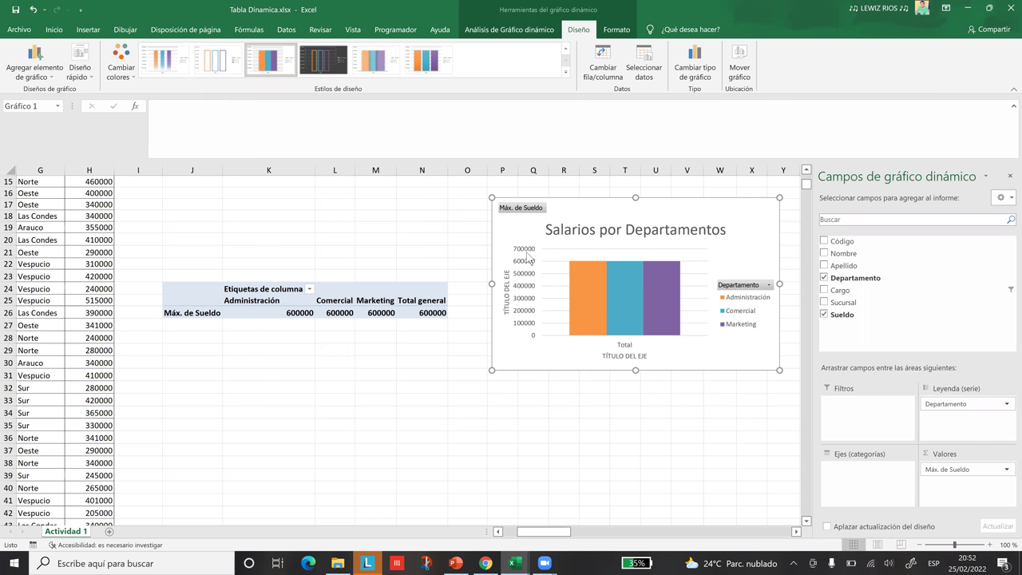
Replace the chart's vertical axis title with "SALARIOS"
left_click(506, 299)
left_click(506, 299)
key("BackSpace")
key("BackSpace")
key("BackSpace")
key("BackSpace")
key("BackSpace")
key("BackSpace")
key("BackSpace")
key("Delete")
key("Delete")
key("Delete")
key("Delete")
key("Delete")
key("Delete")
key("Delete")
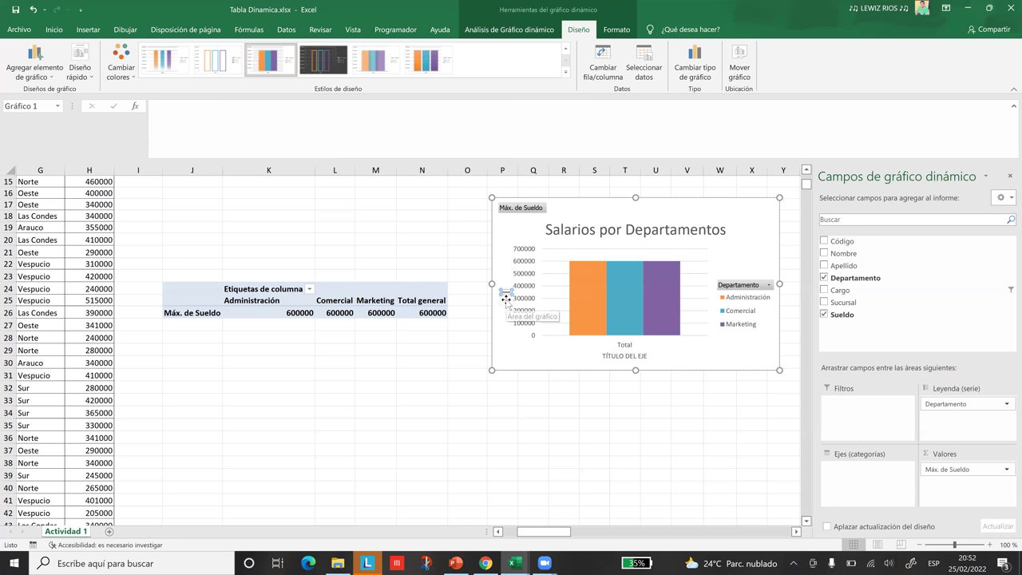
type("SA")
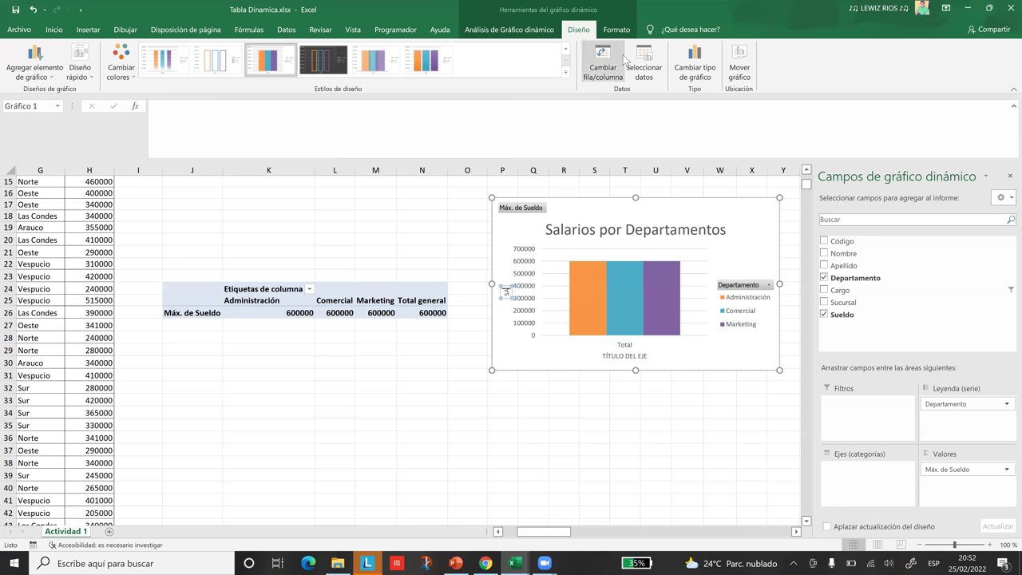
type("LARIOS")
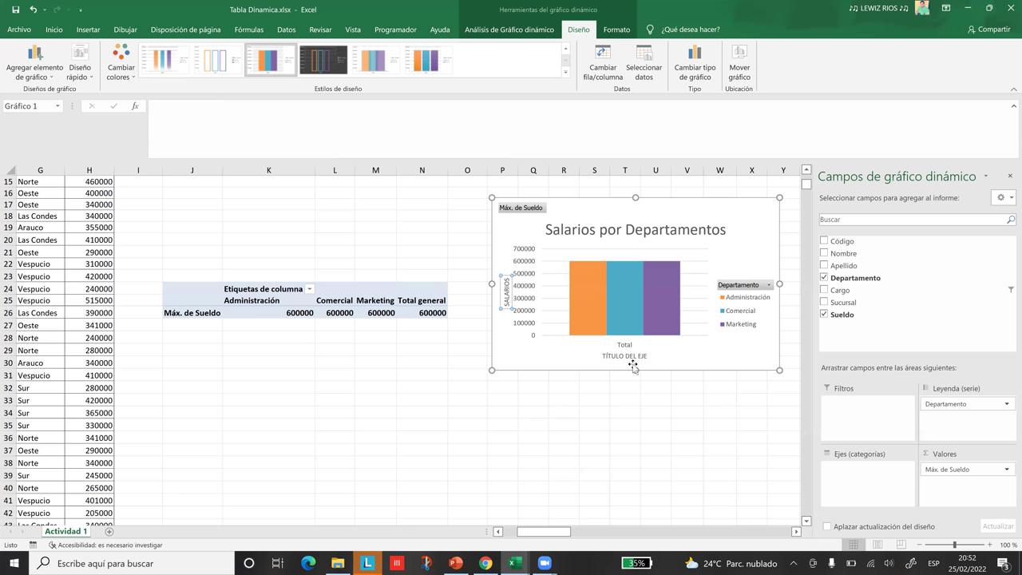
left_click(680, 367)
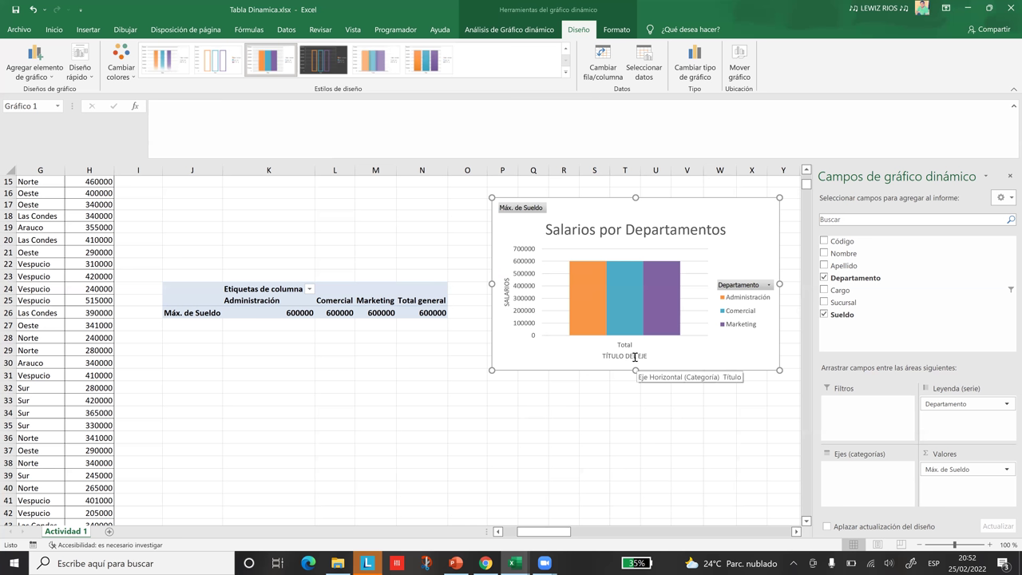
Replace the chart's horizontal axis title with "DEPARTAMENTOS"
left_click(636, 357)
left_click(622, 356)
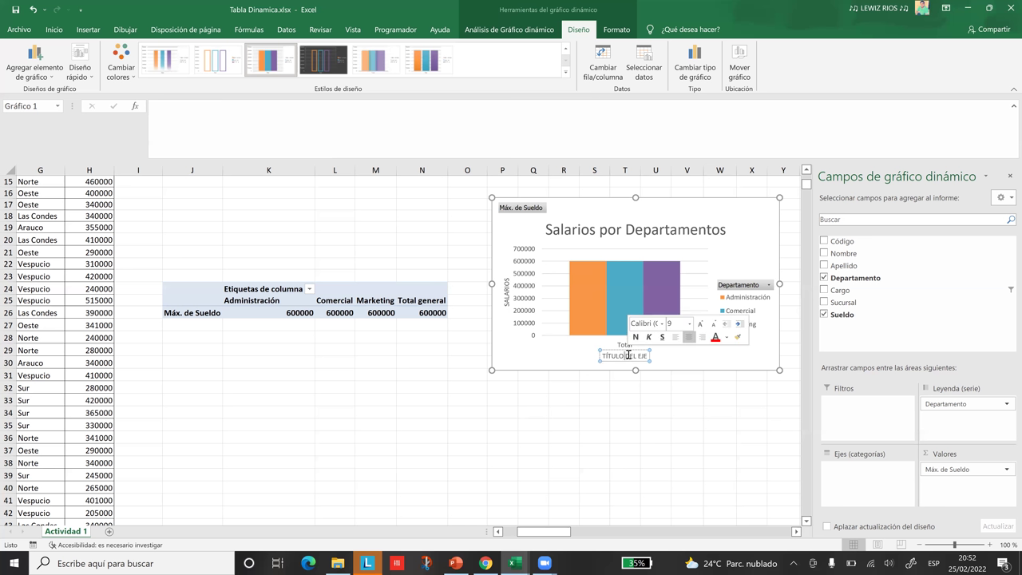
key("Delete")
key("Delete")
key("Delete")
key("Delete")
key("Delete")
key("Delete")
key("Delete")
key("Delete")
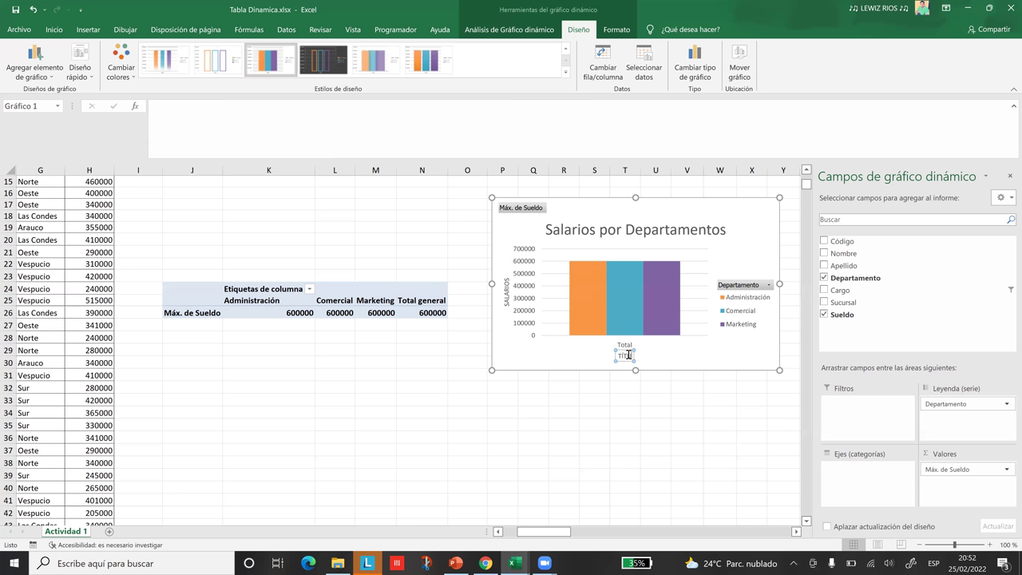
key("Delete")
key("Delete")
key("Delete")
type("DEPAR")
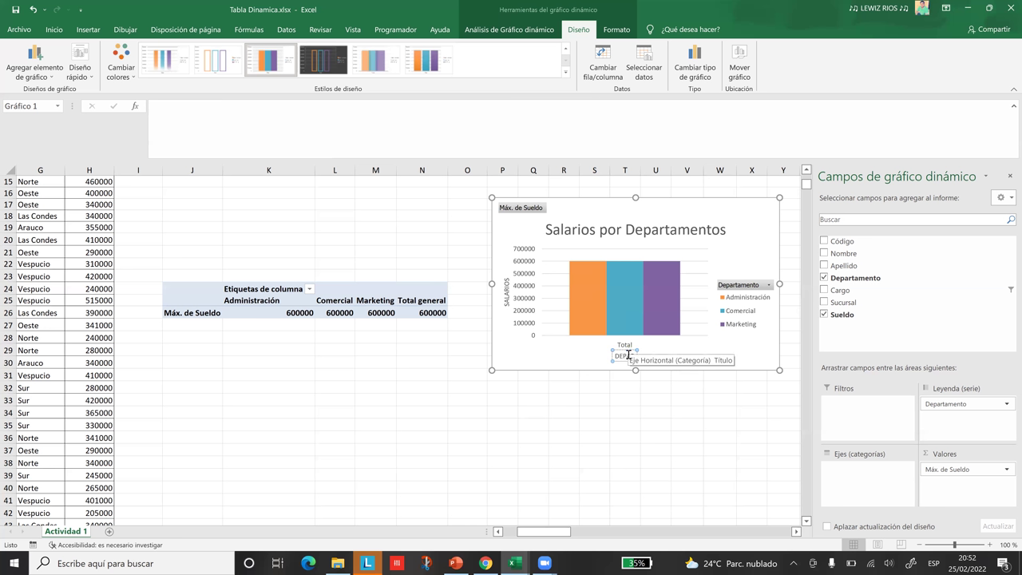
type("TA")
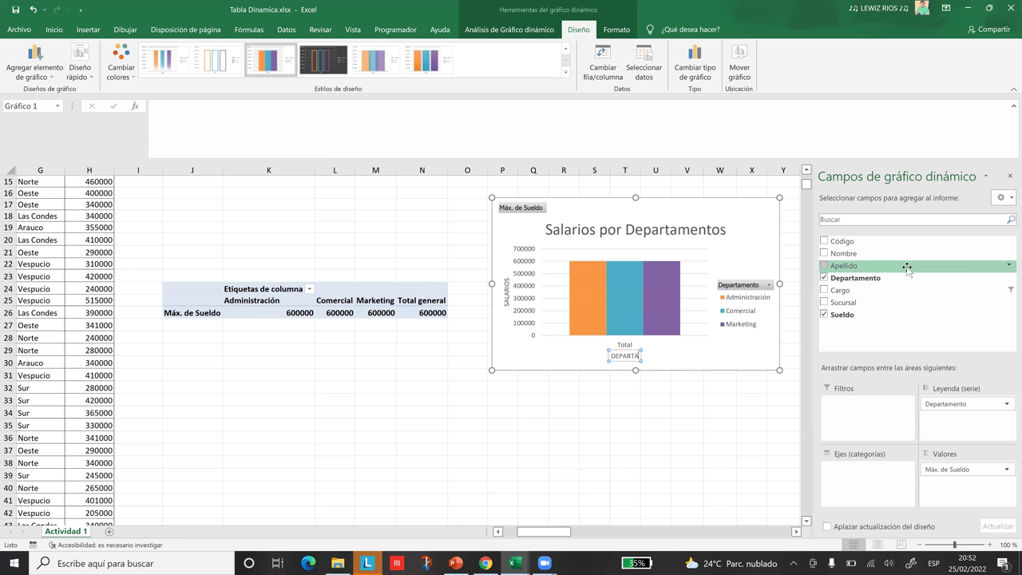
type("MENTOS")
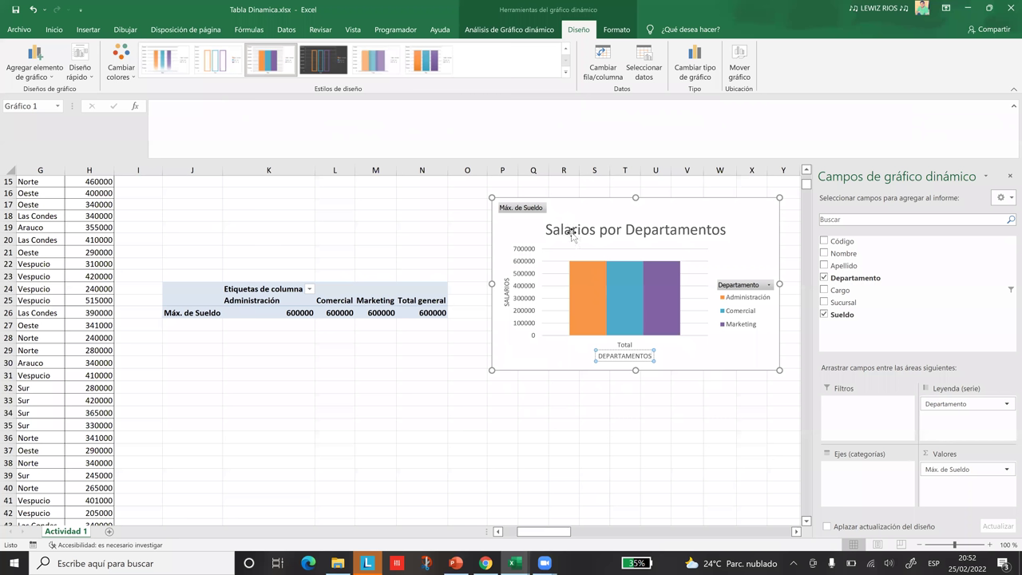
left_click(580, 366)
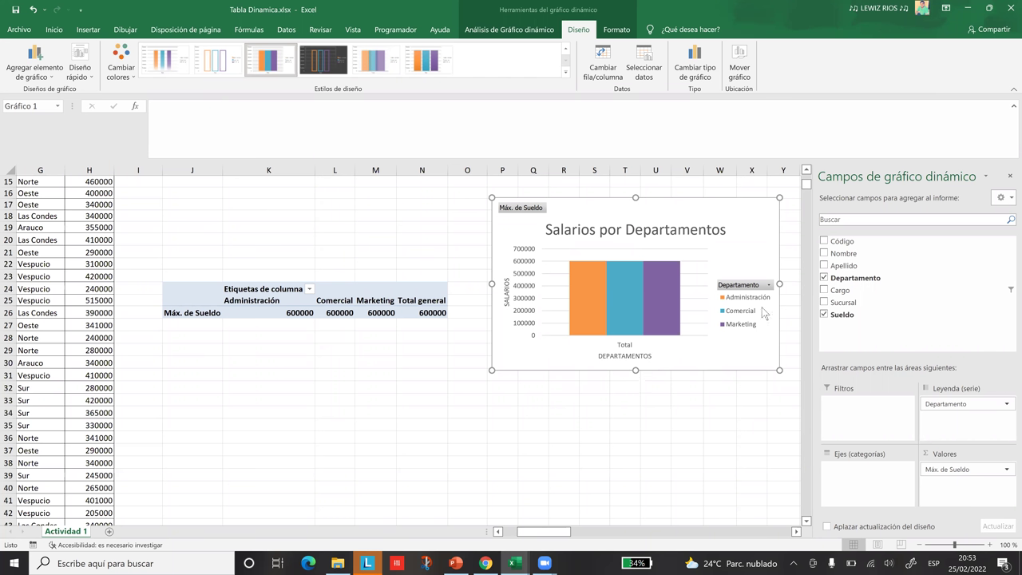
left_click(682, 464)
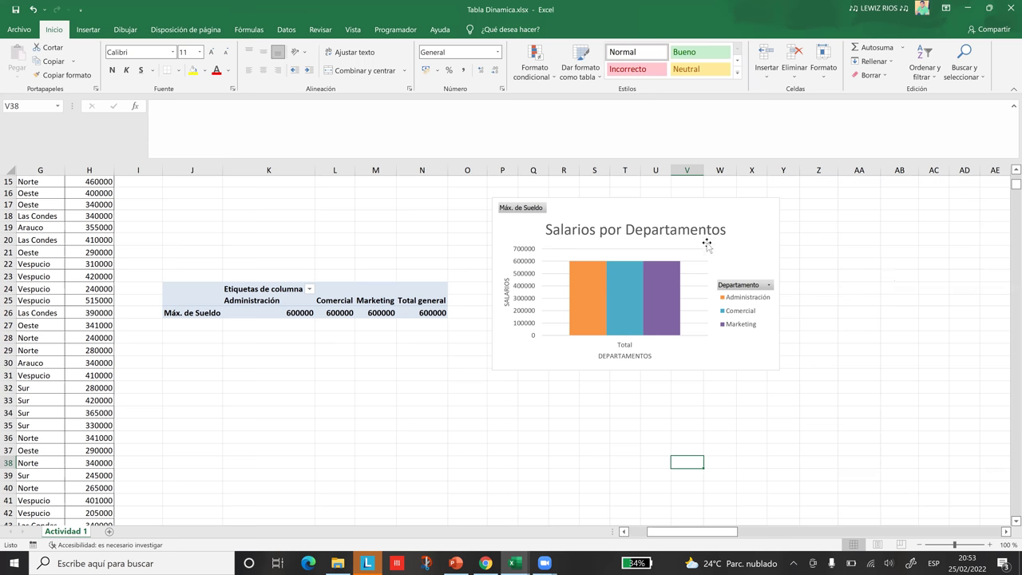
left_click(742, 227)
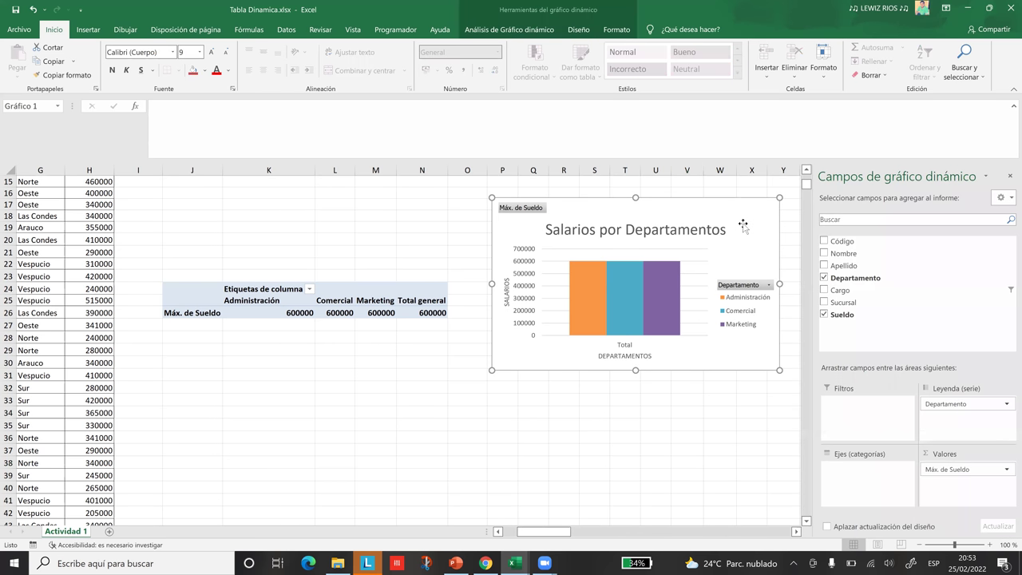
left_click(459, 350)
left_click(519, 362)
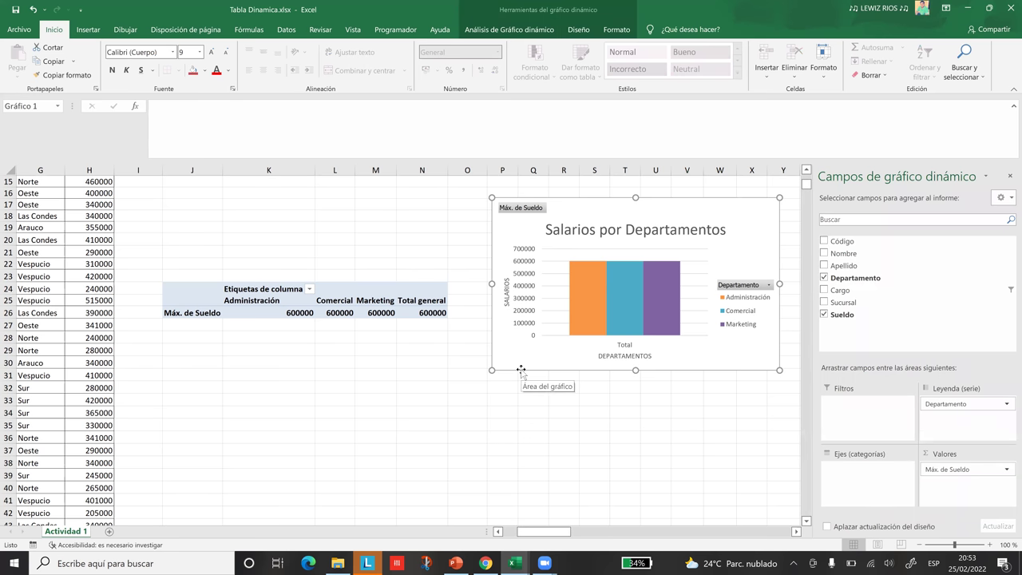
left_click(617, 32)
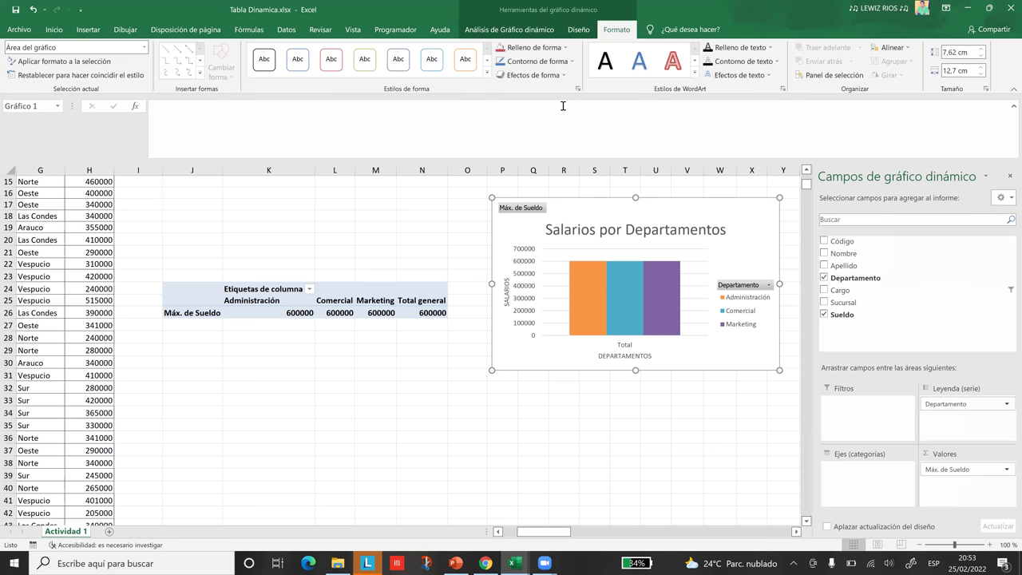
left_click(574, 32)
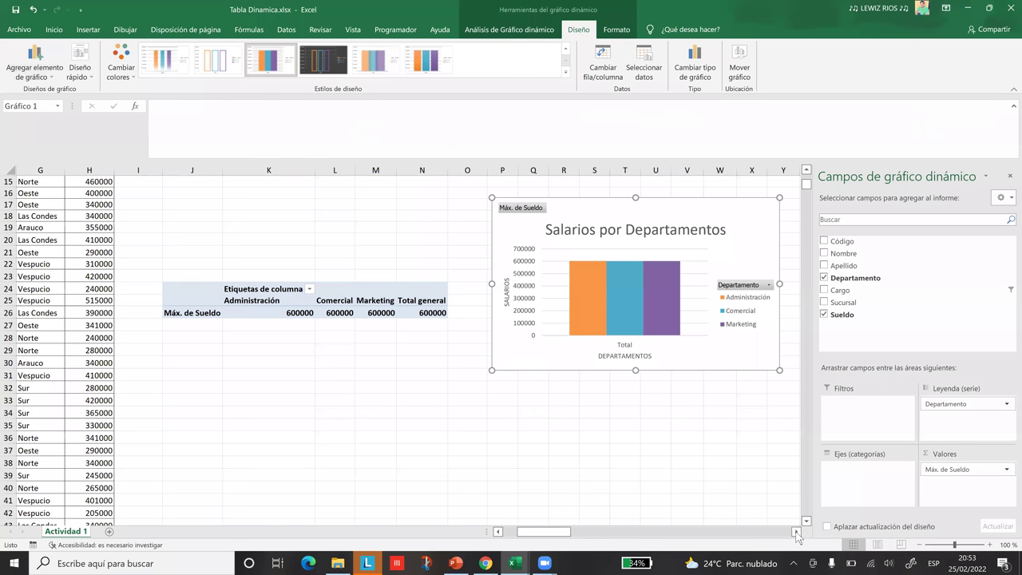
Remove the chart title, add it again above the plot and set its text to "Salarios por Departamento"
scroll(653, 238, "right", 3)
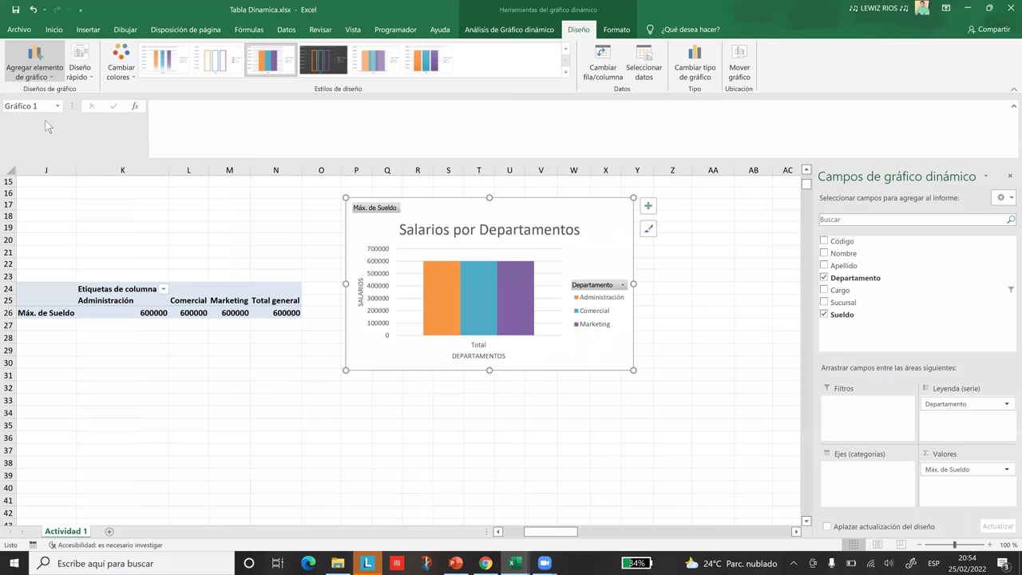
mouse_move(45, 126)
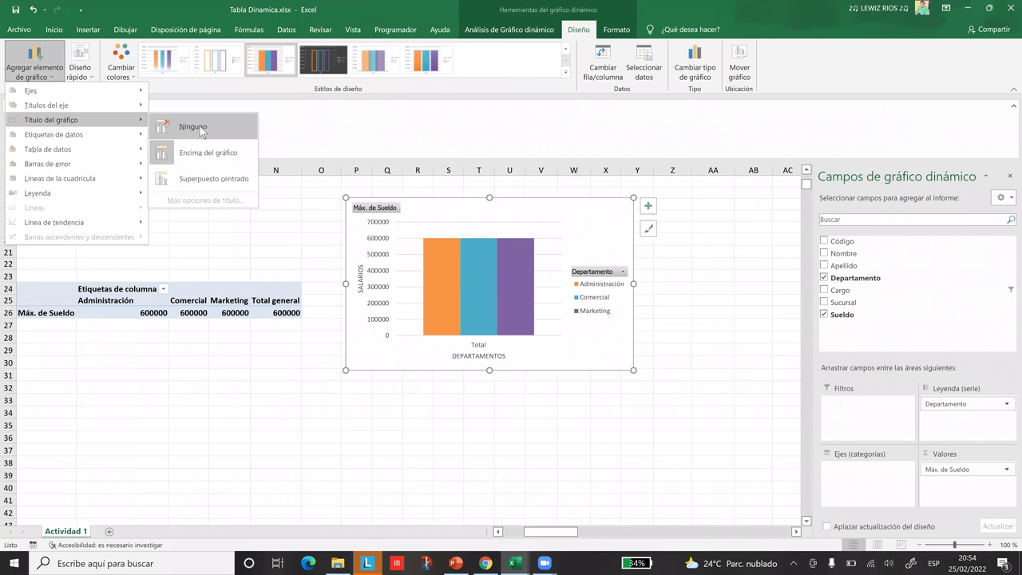
left_click(200, 126)
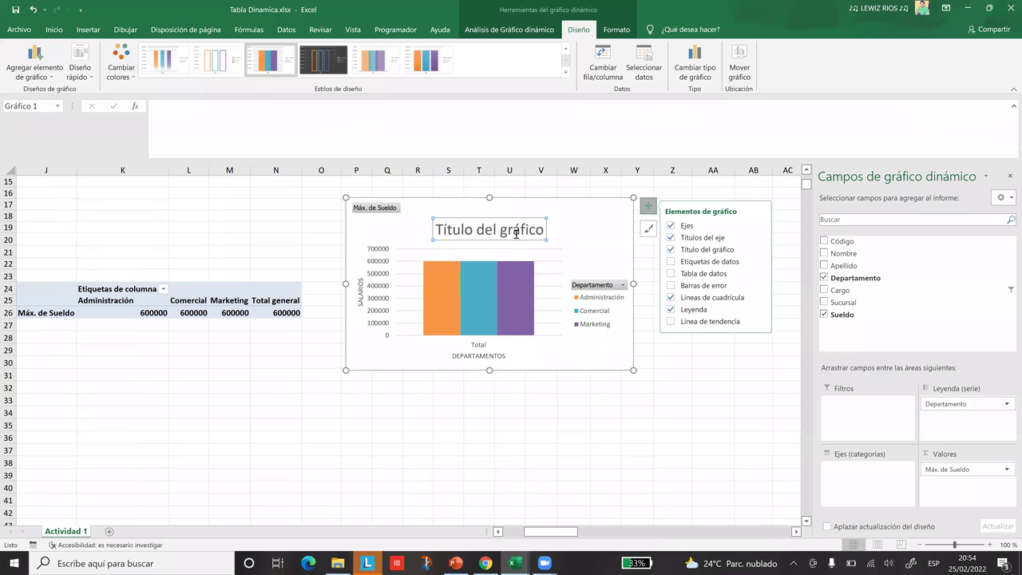
left_click(448, 229)
triple_click(535, 227)
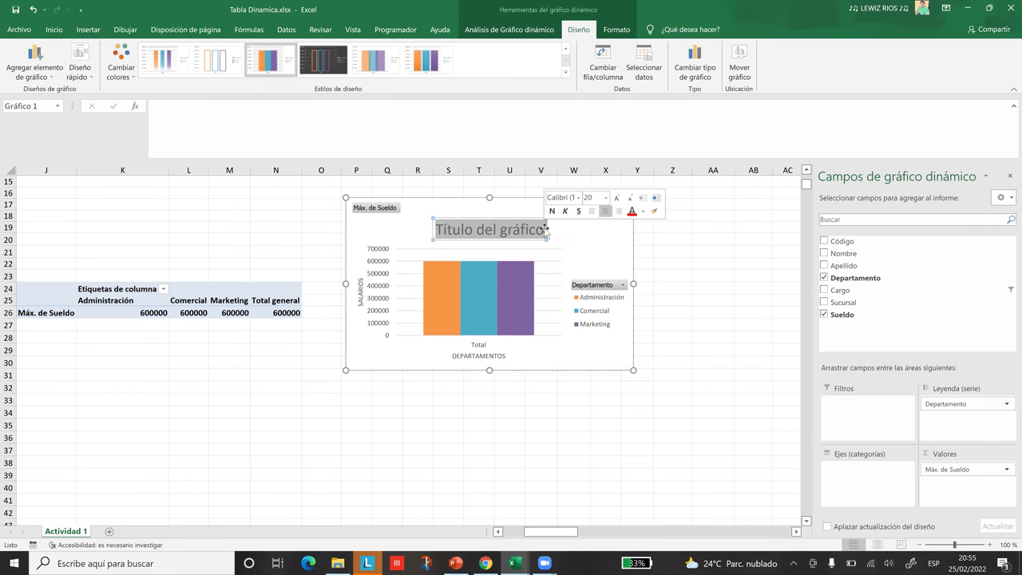
type("Sa")
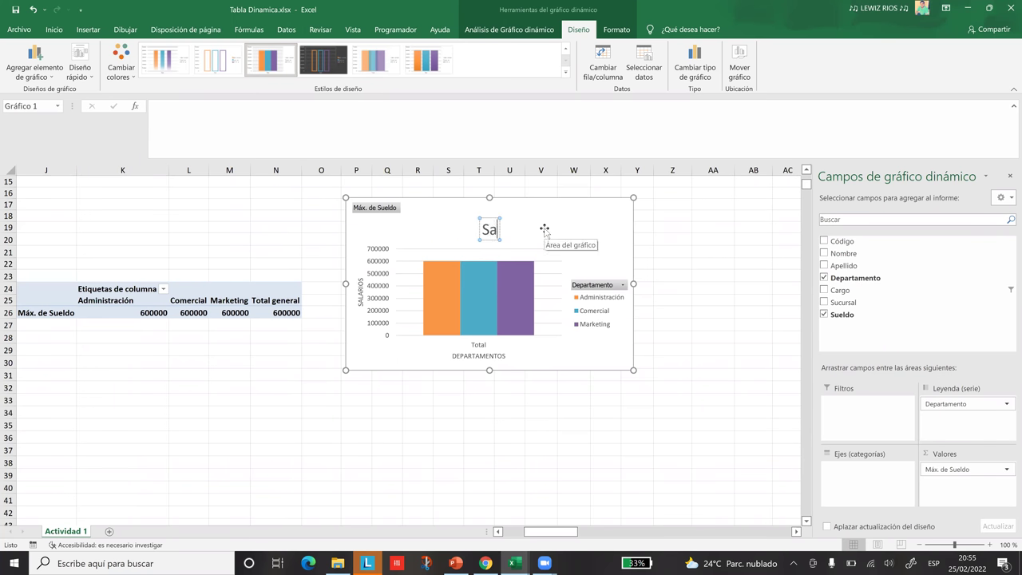
type("larios por")
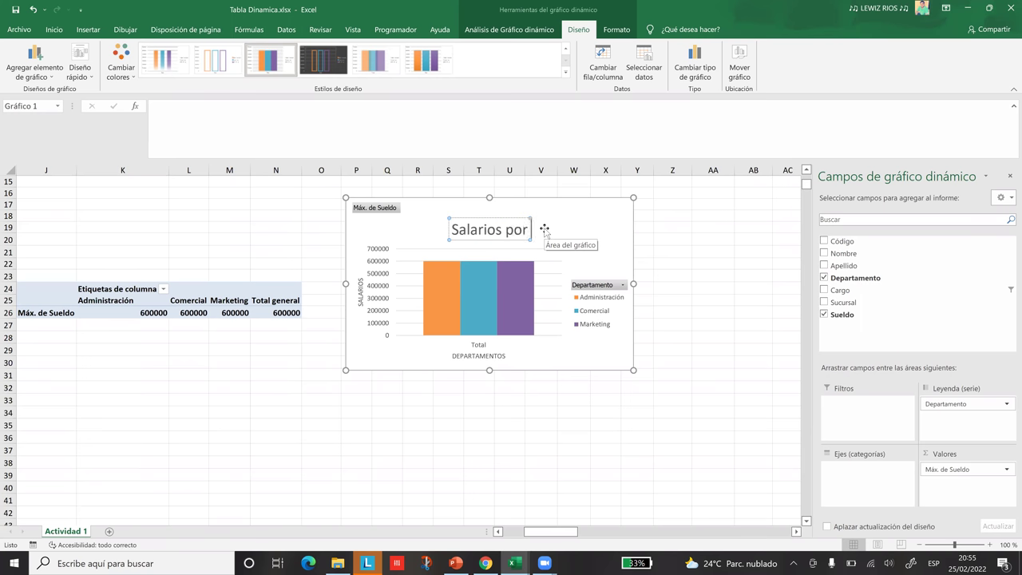
type(" Depar")
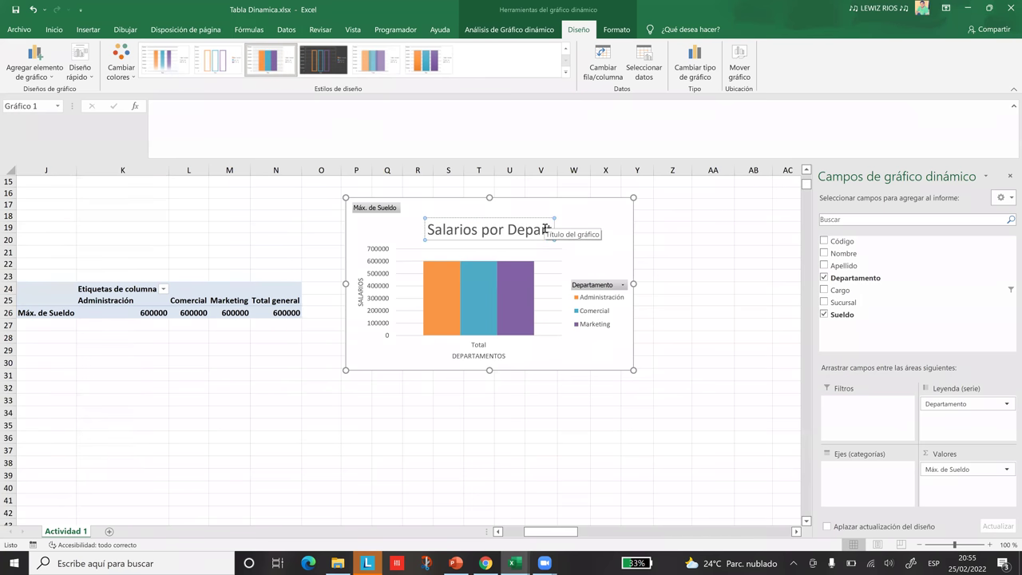
type("tamento")
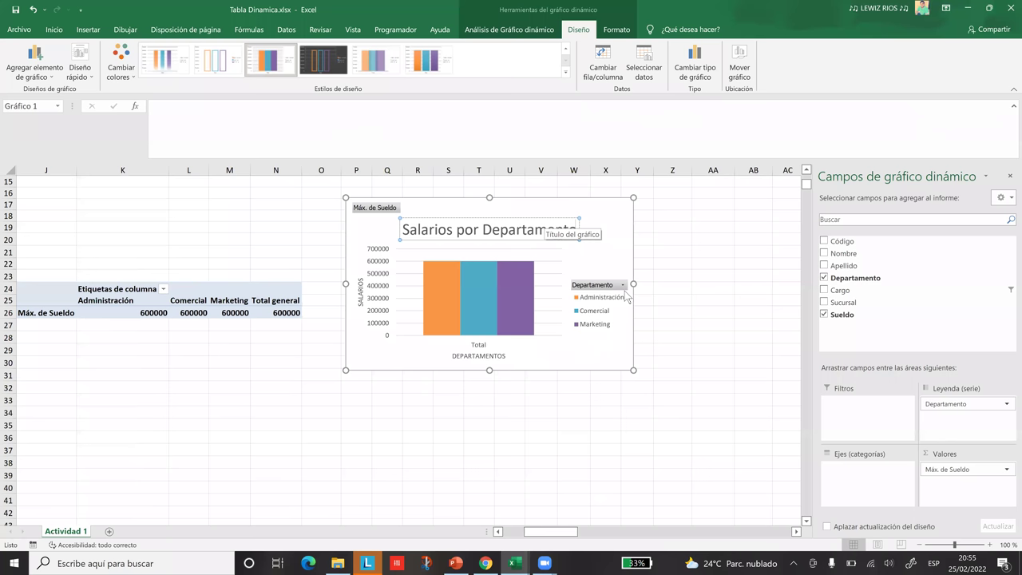
left_click(713, 297)
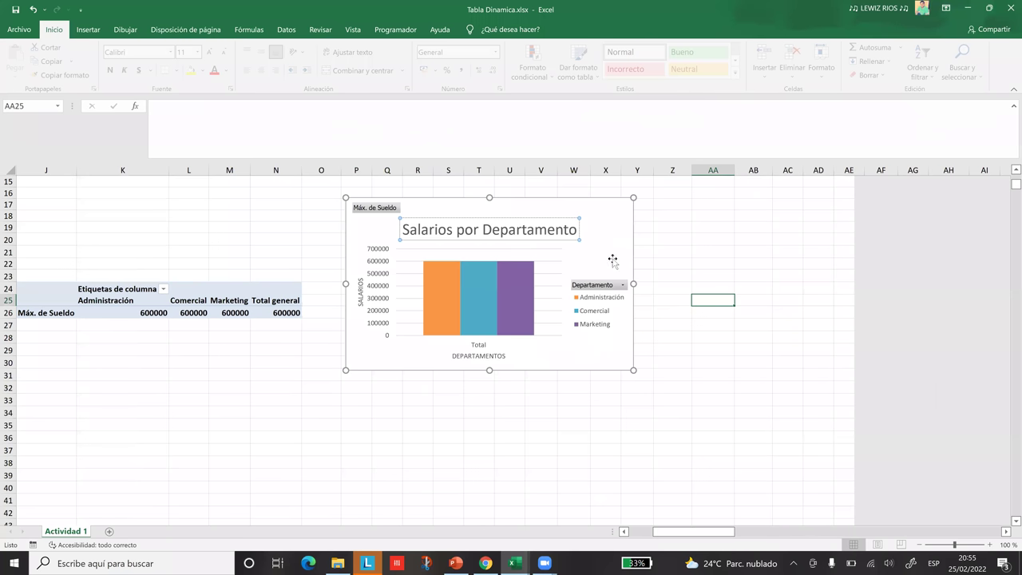
Add a data table below the chart's columns and enlarge the chart
left_click(649, 206)
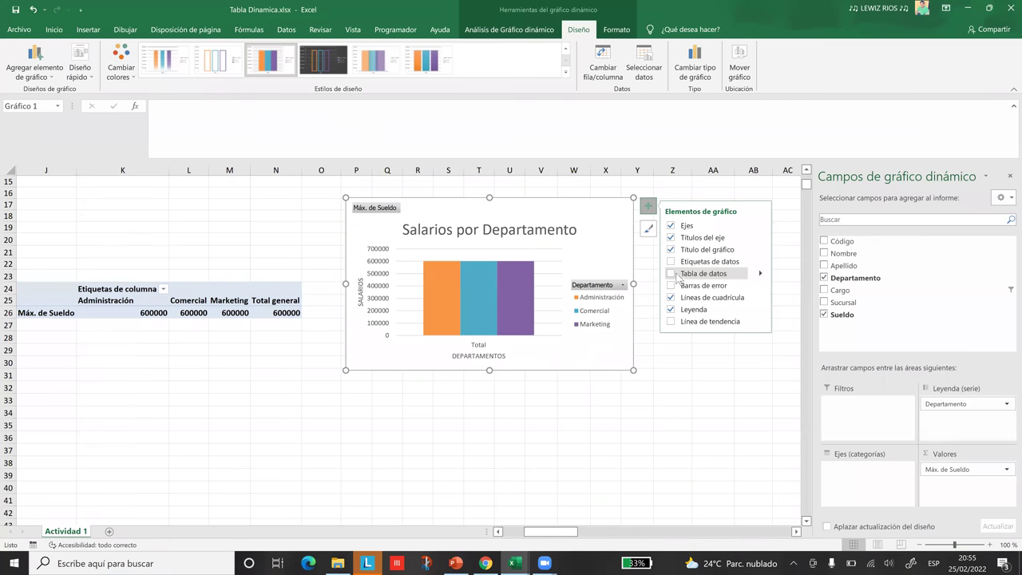
left_click(673, 276)
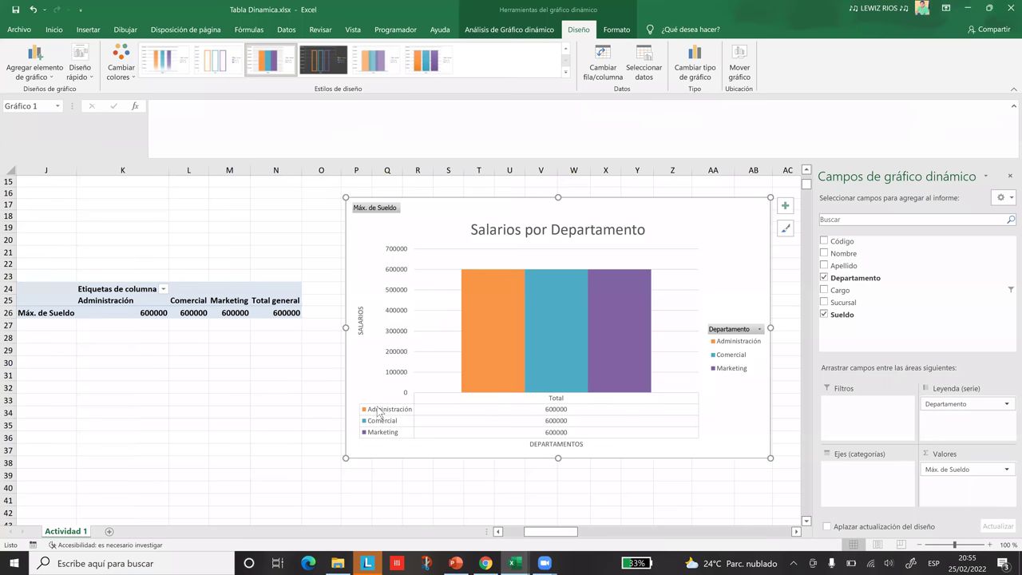
left_click(548, 398)
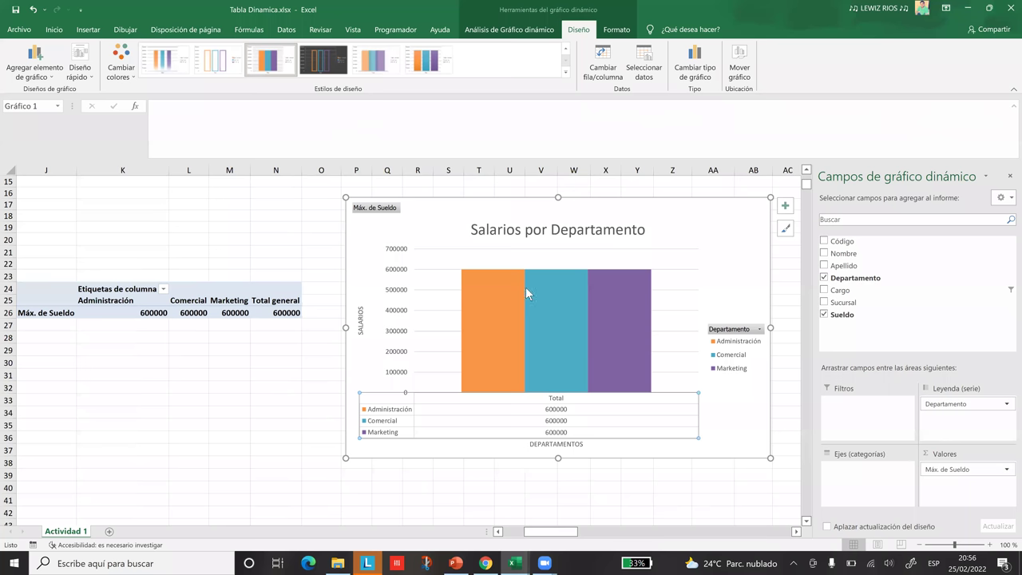
Hide the chart's data table and show it again
left_click(785, 206)
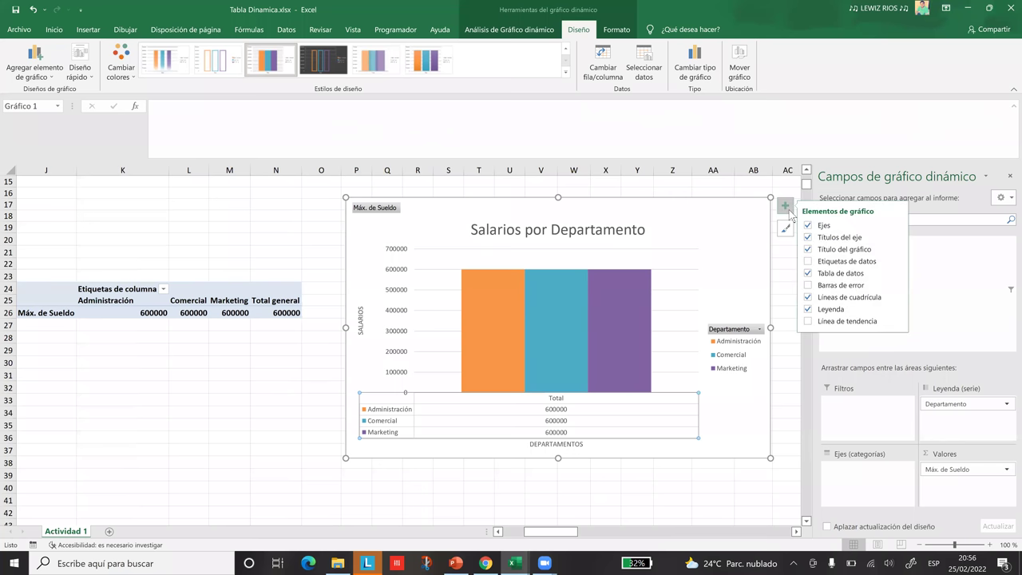
left_click(808, 273)
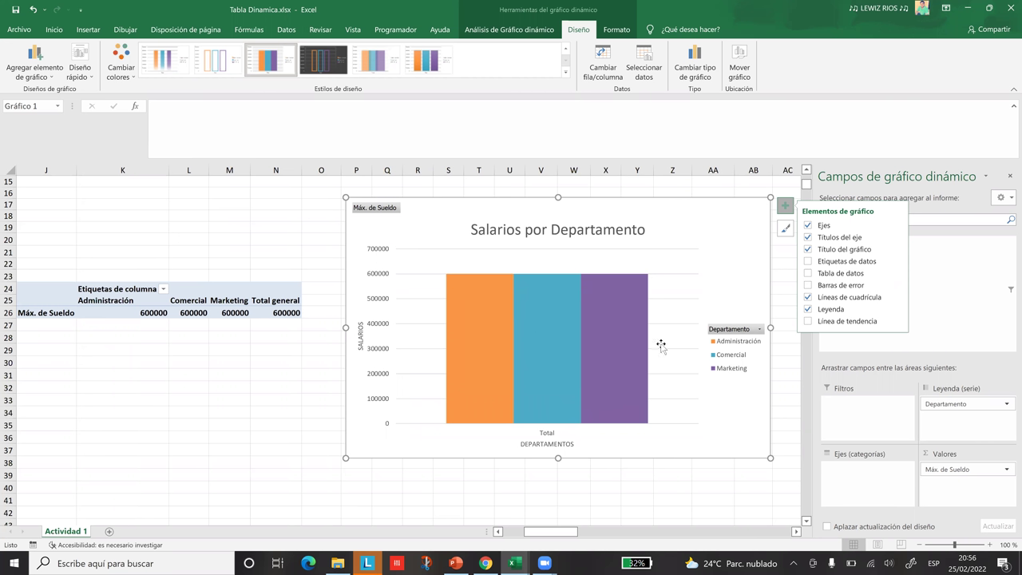
left_click(809, 275)
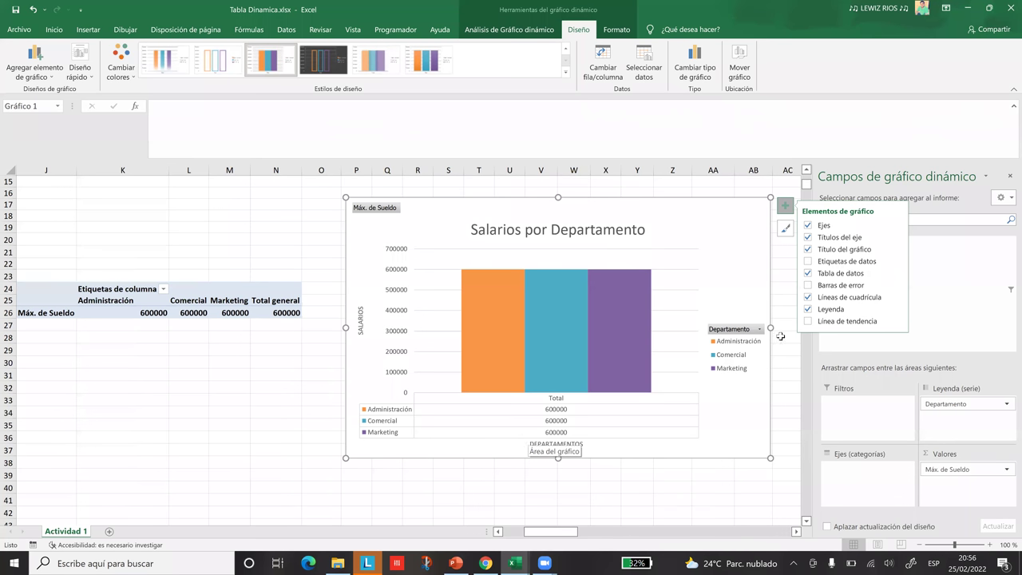
Hide and restore the chart's axes, axis titles and legend, and show data labels above the columns
left_click(809, 227)
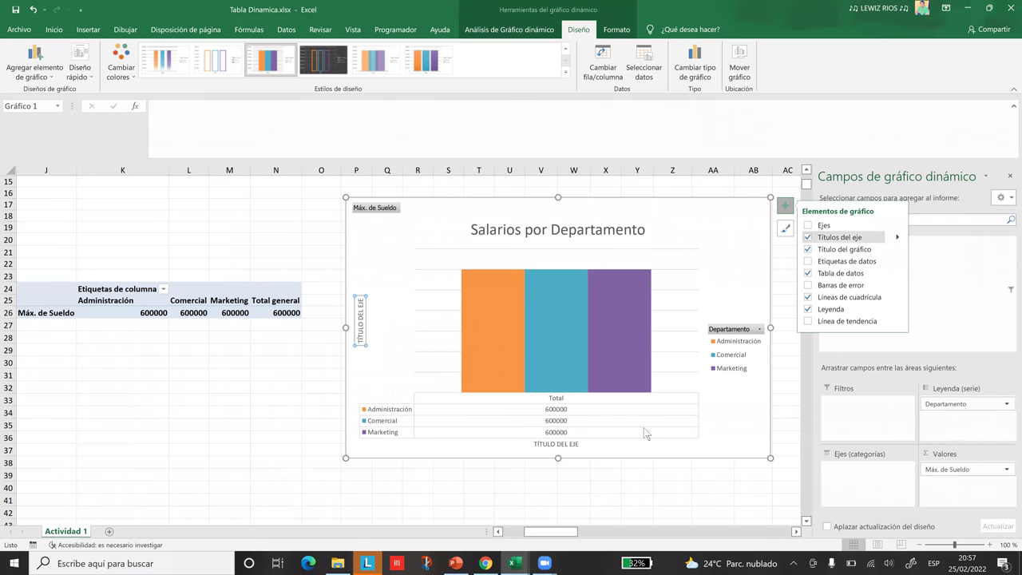
left_click(807, 308)
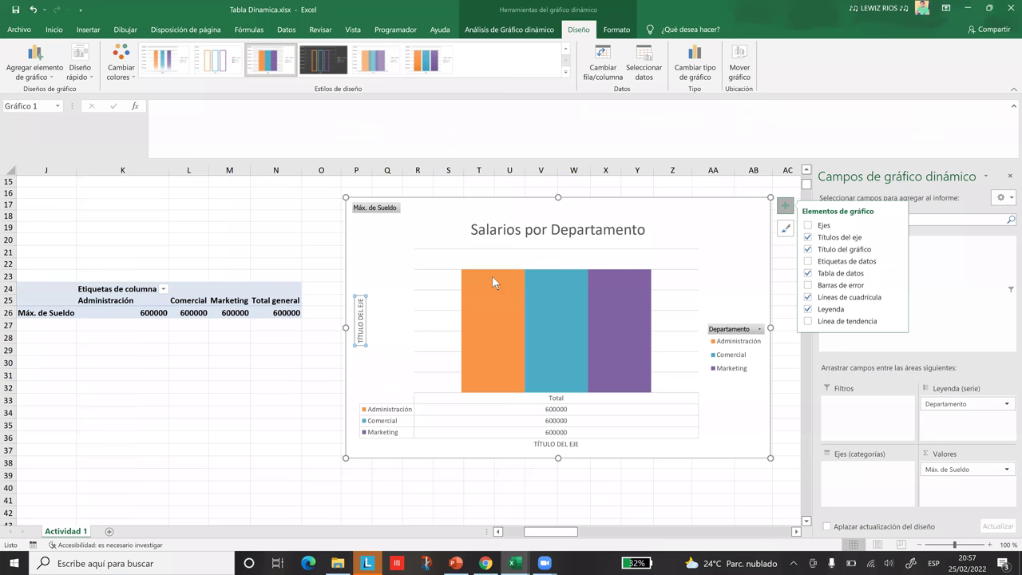
mouse_move(492, 278)
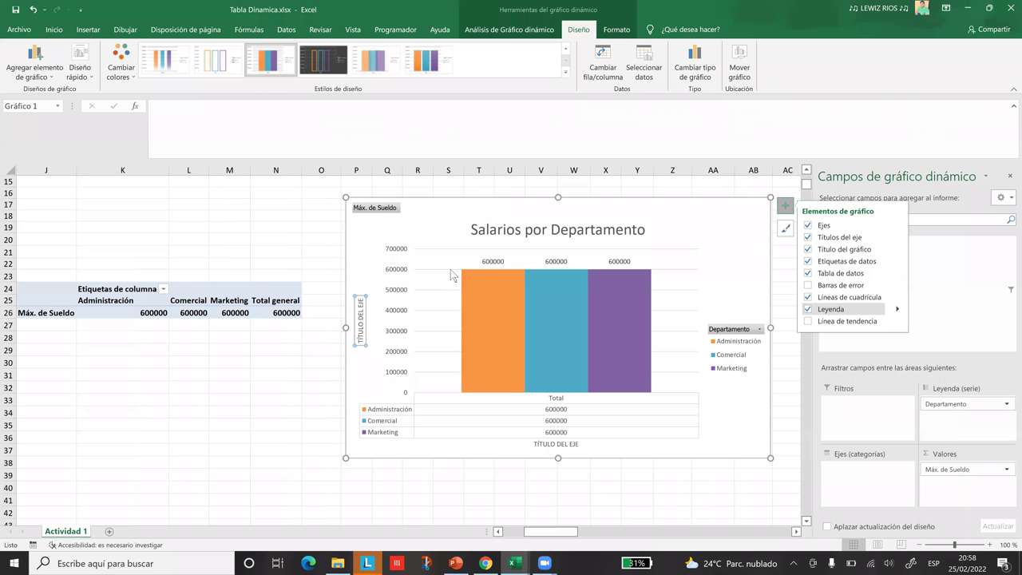
Remove the data labels from the chart's columns and close the chart elements list
key("Up")
key("Up")
key("Up")
key("Up")
key("space")
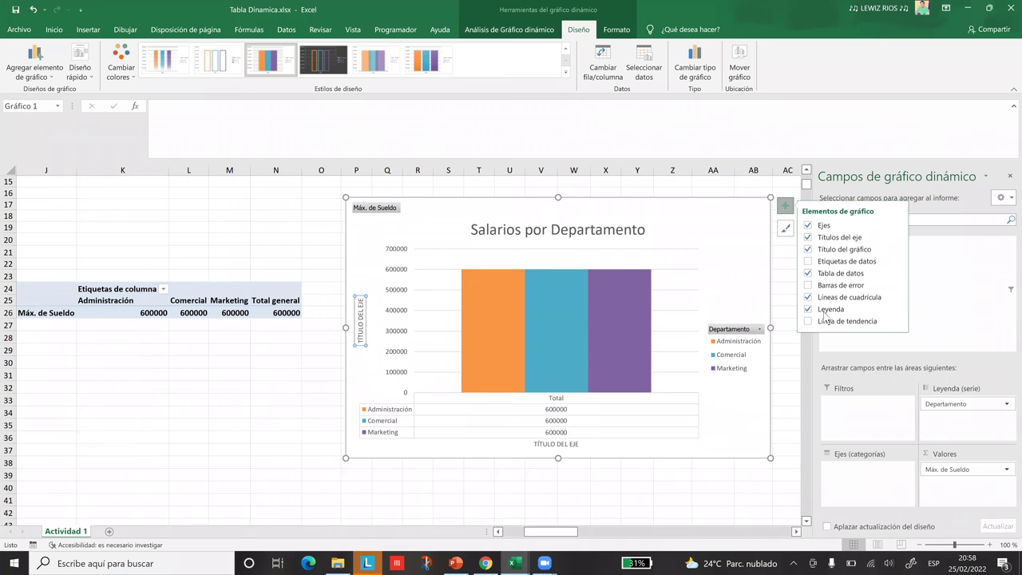
key("Escape")
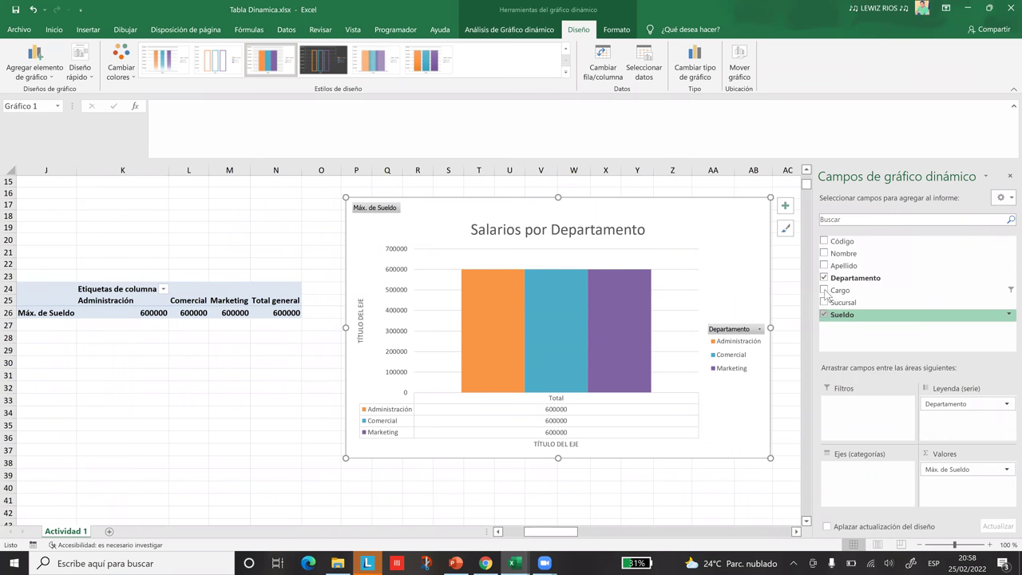
Add the Cargo field to the pivot chart's category axis
left_click(825, 291)
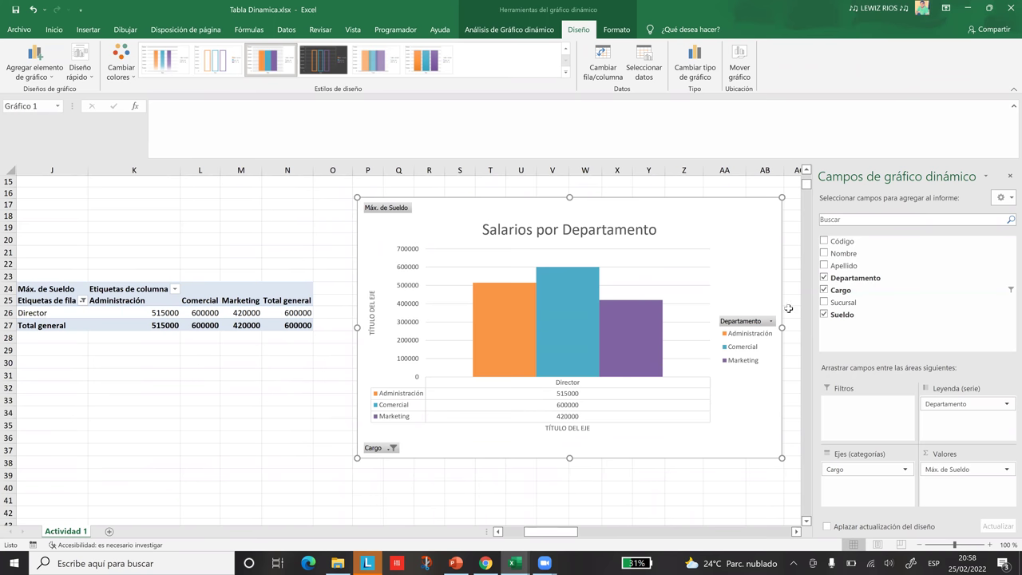
left_click(571, 283)
left_click(694, 234)
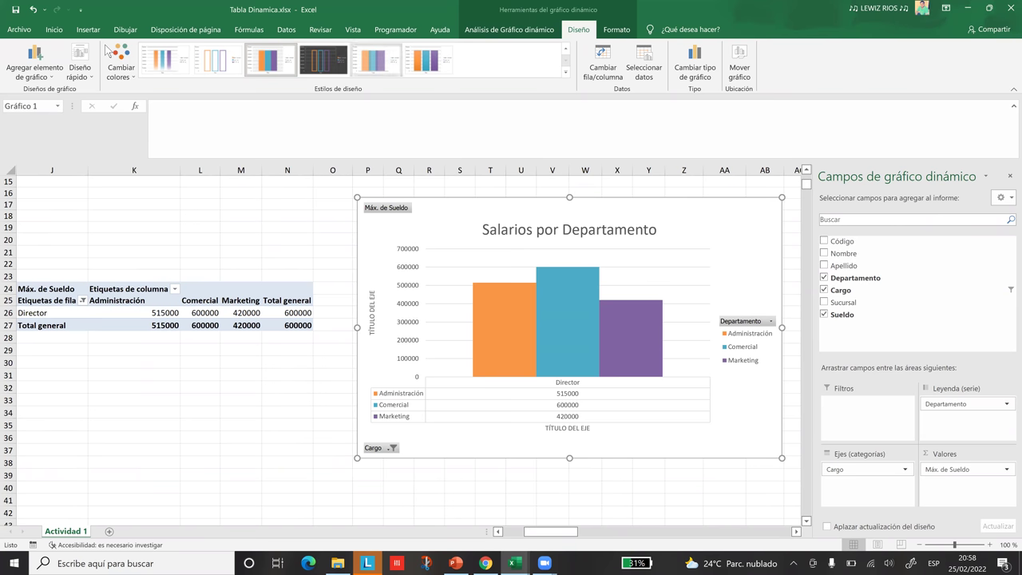
left_click(50, 57)
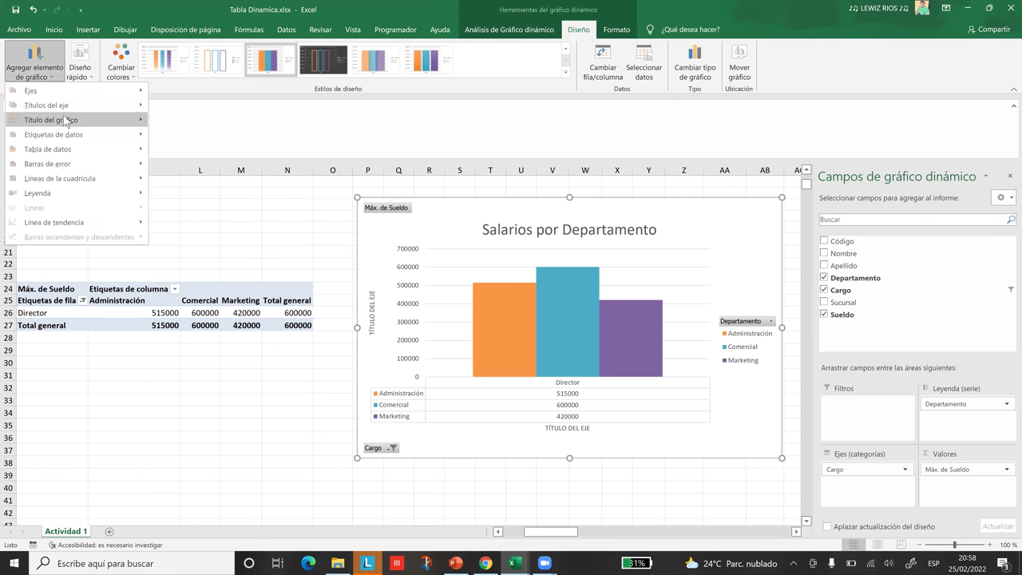
mouse_move(69, 136)
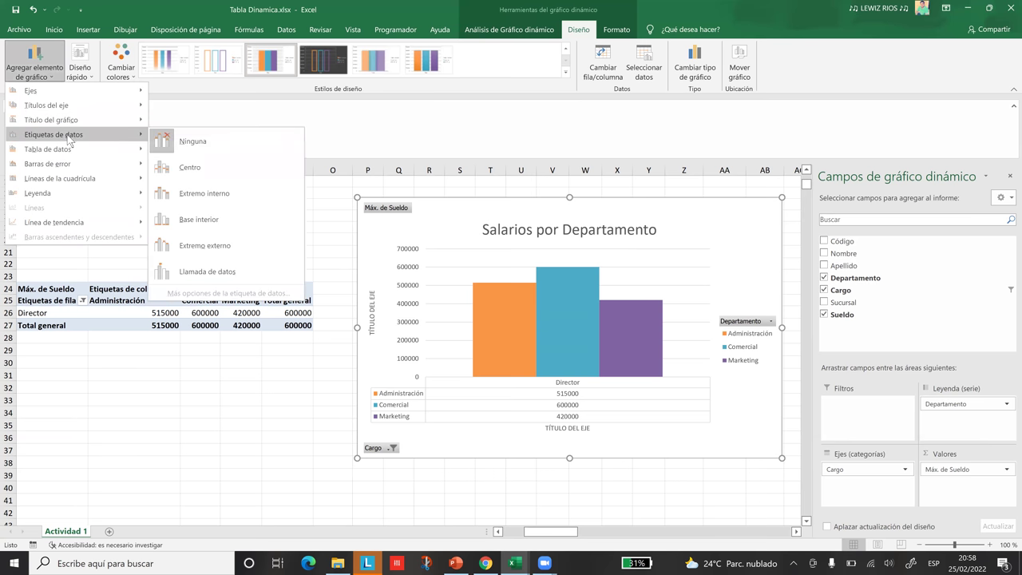
mouse_move(67, 110)
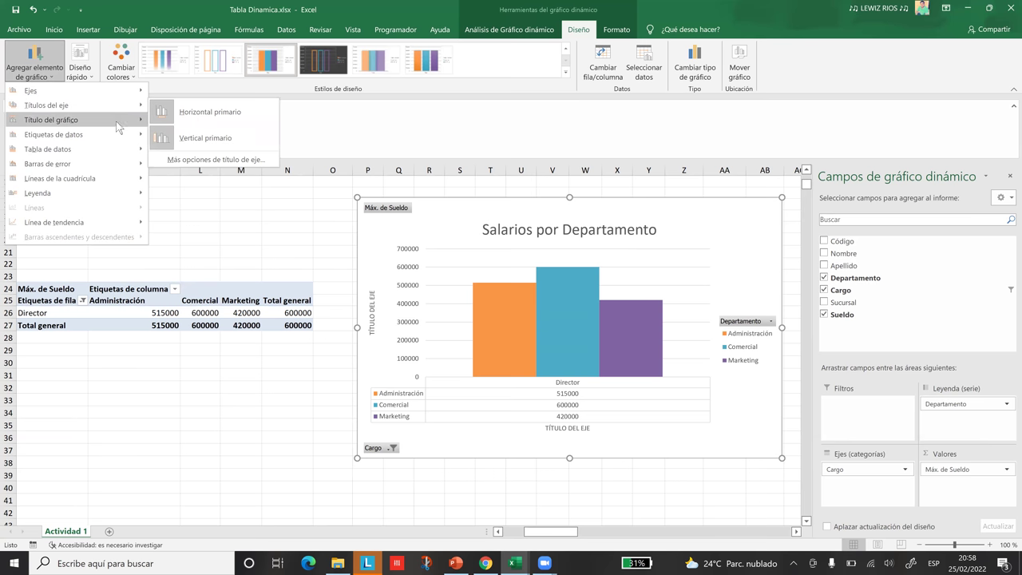
mouse_move(110, 118)
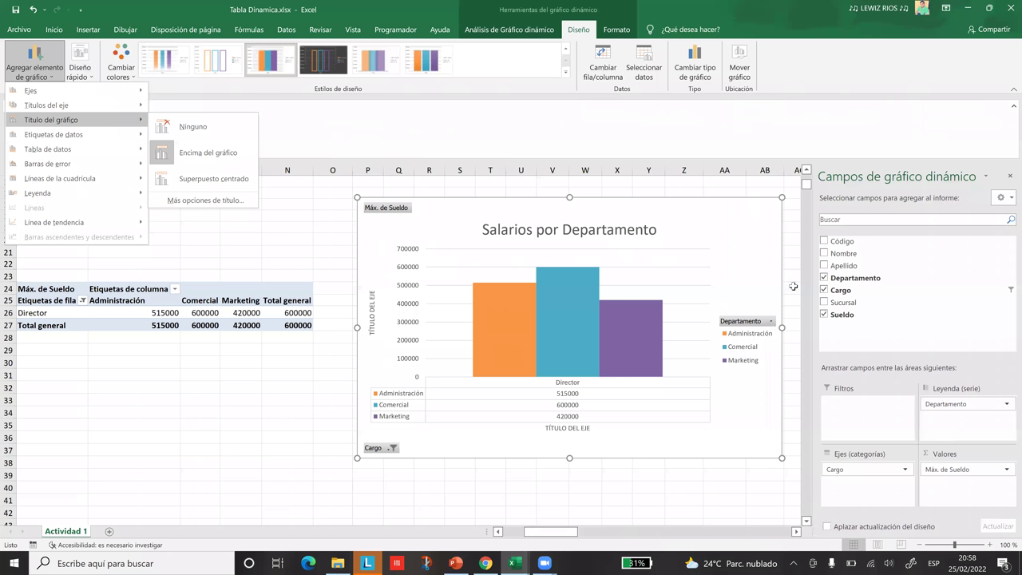
Hide the pivot chart's axis titles and both of its axes
left_click(657, 239)
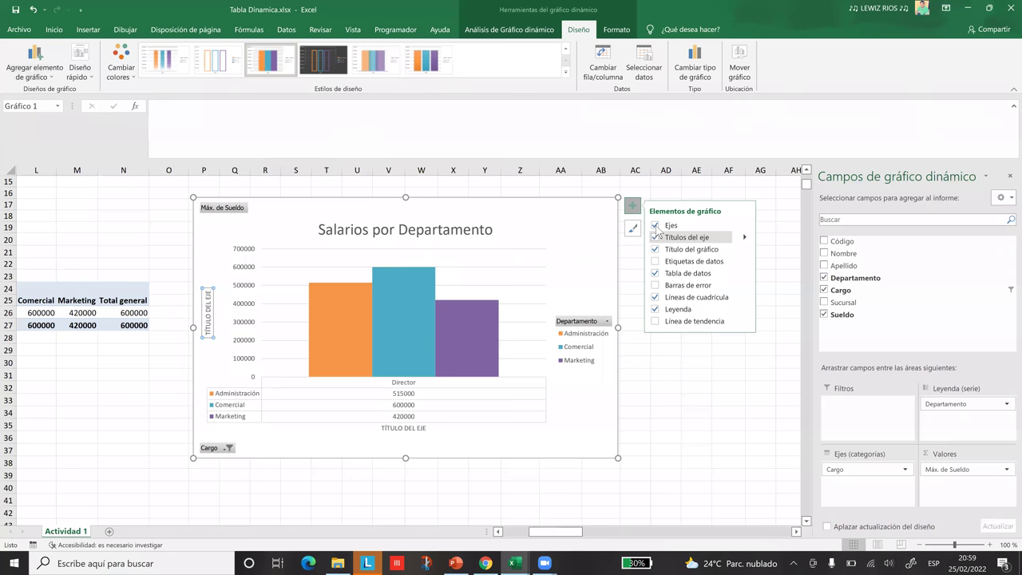
left_click(656, 226)
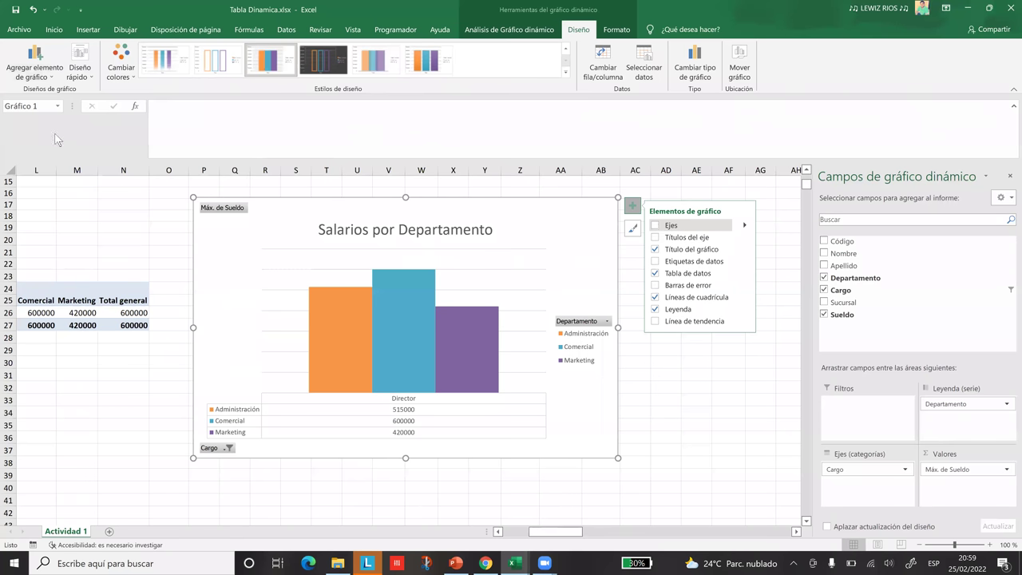
Show data labels at the outer end of the chart's columns and remove them again
mouse_move(105, 143)
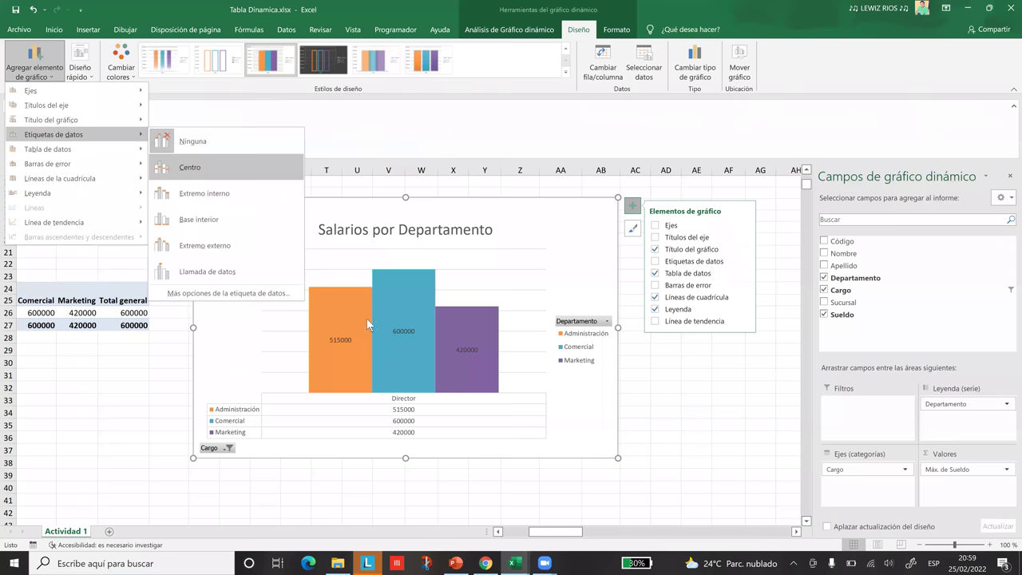
left_click(669, 227)
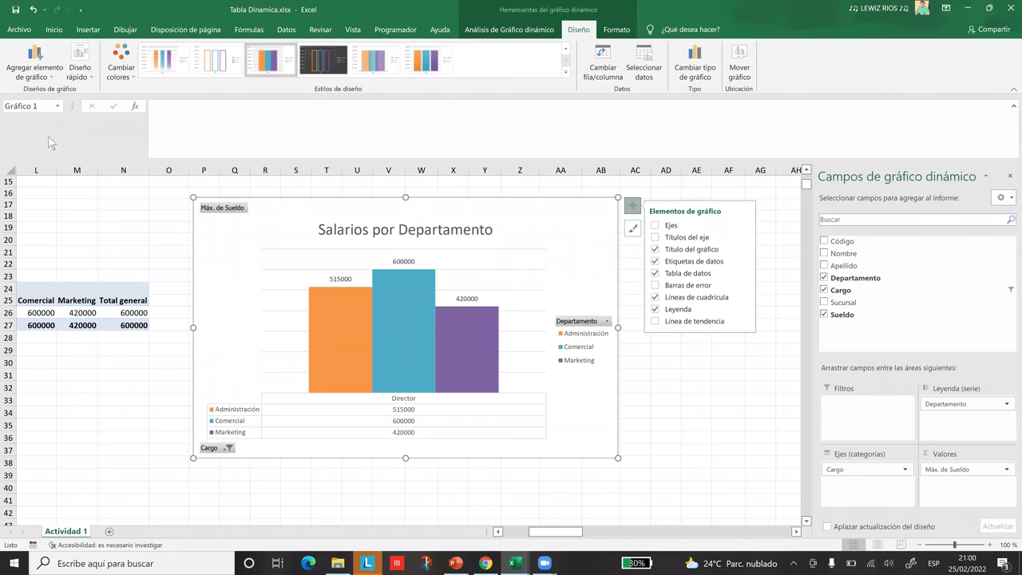
left_click(34, 64)
mouse_move(147, 136)
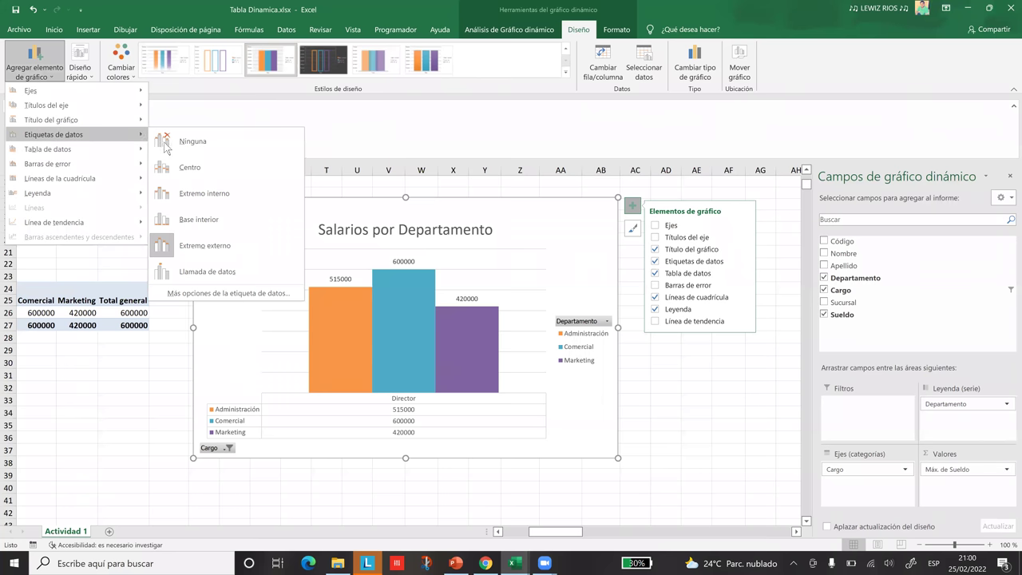
left_click(479, 498)
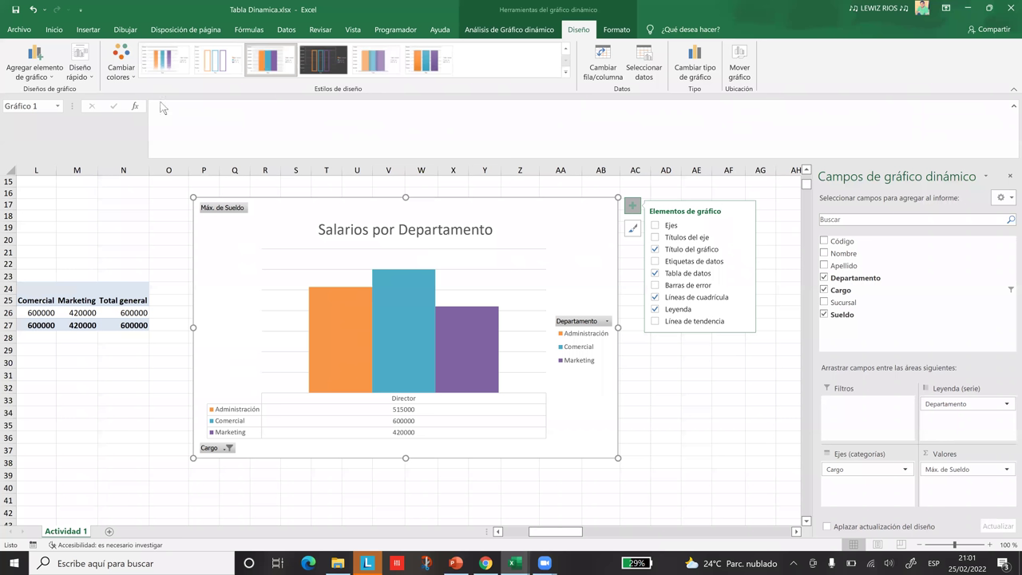
left_click(79, 71)
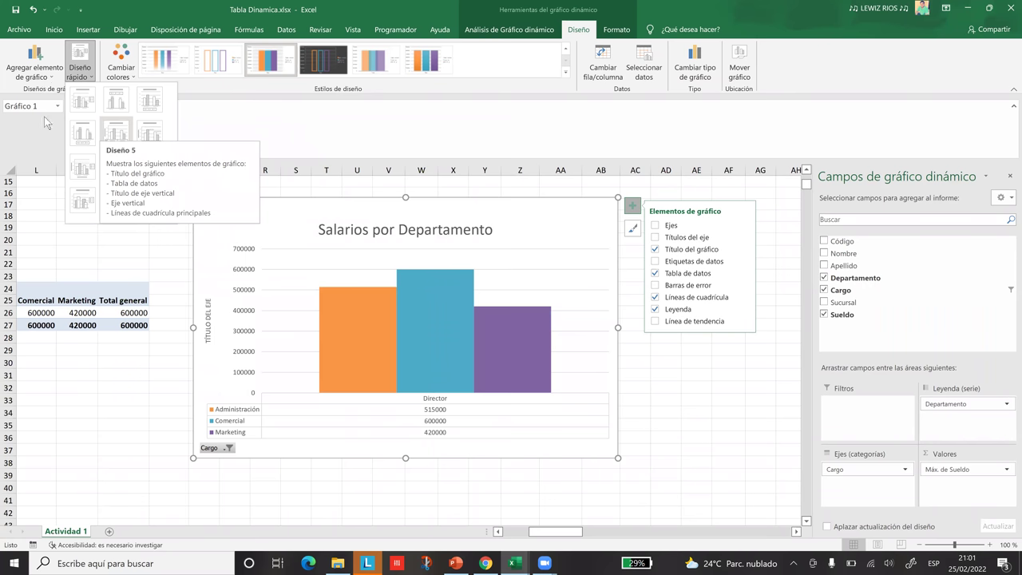
left_click(36, 65)
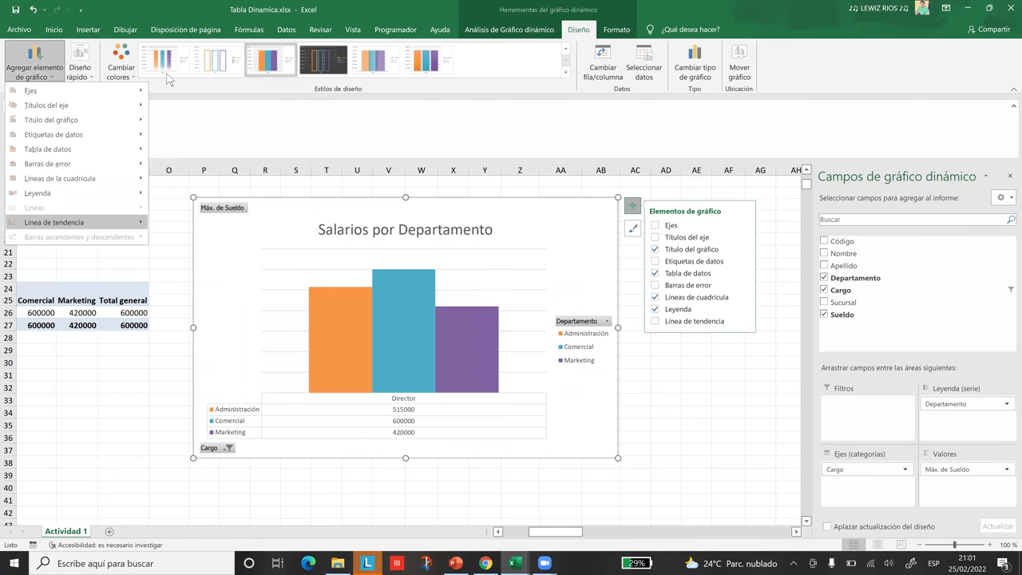
left_click(402, 88)
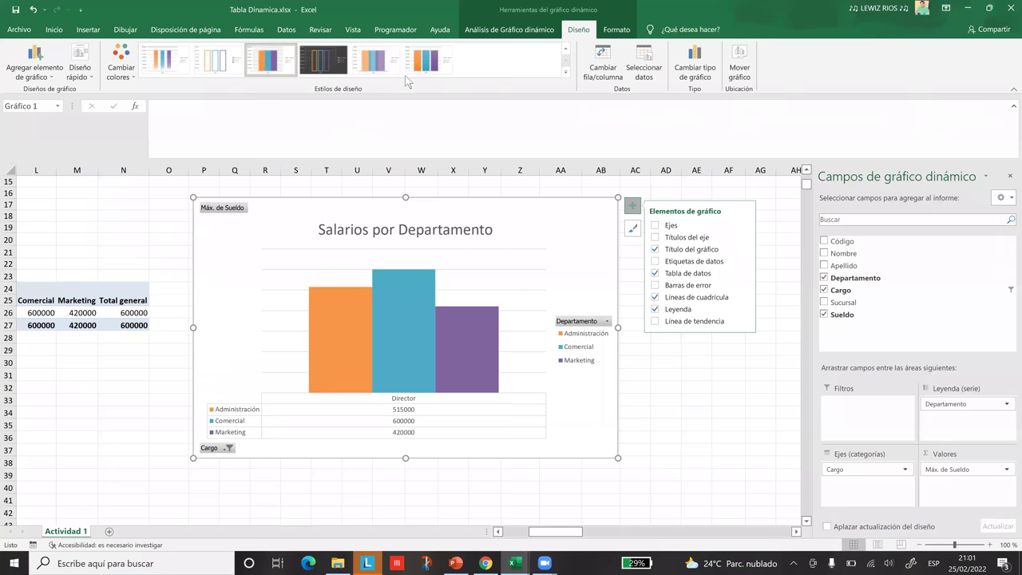
key("Escape")
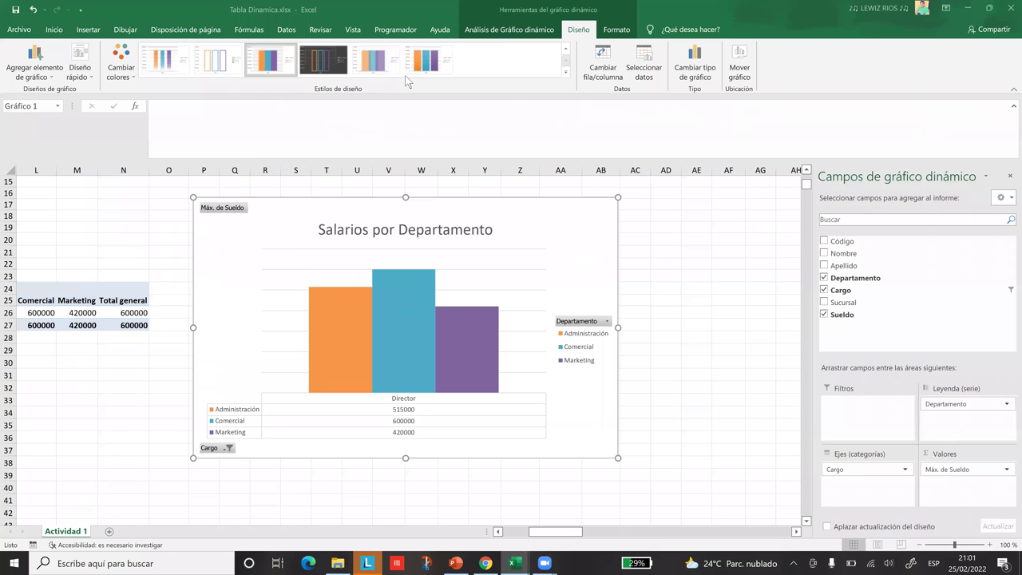